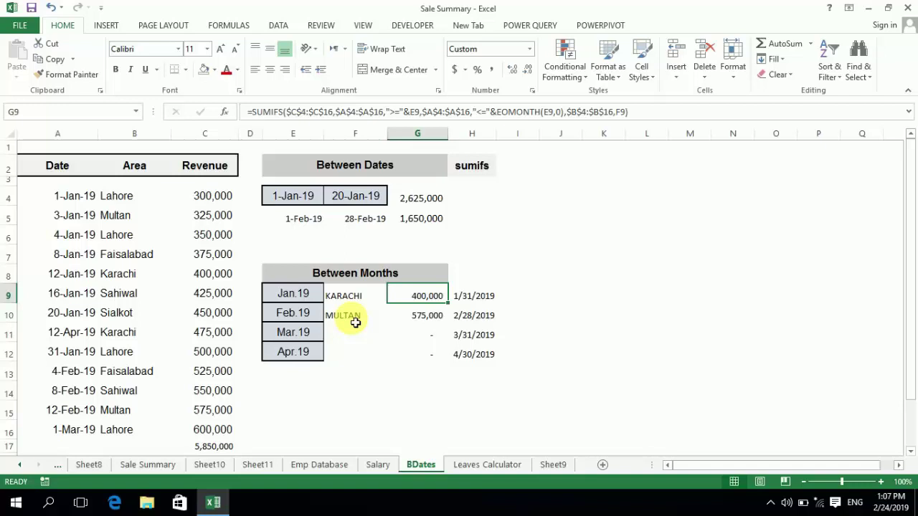
Examine the Between Months areas in F9:F10 and the SUMIFS formulas beside them in G9:G10
{"action": "key", "text": "Left"}
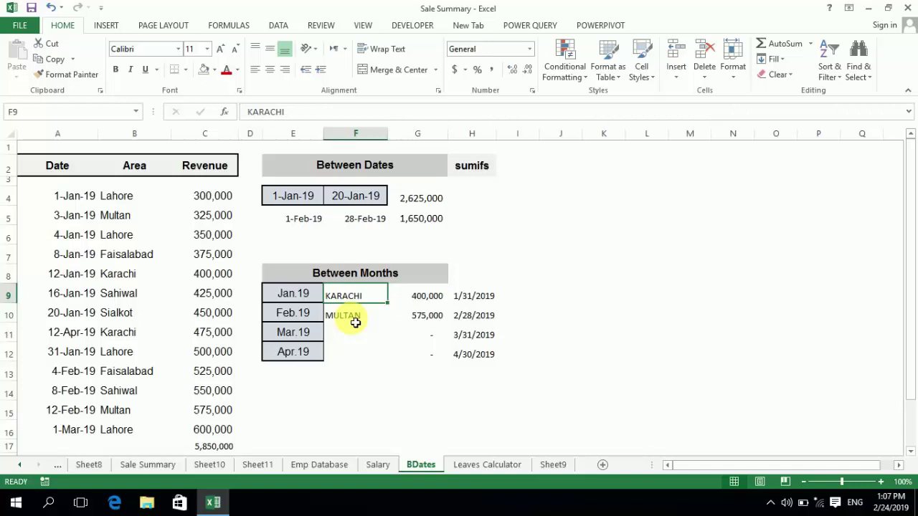
{"action": "key", "text": "Right"}
{"action": "key", "text": "Down"}
{"action": "key", "text": "Left"}
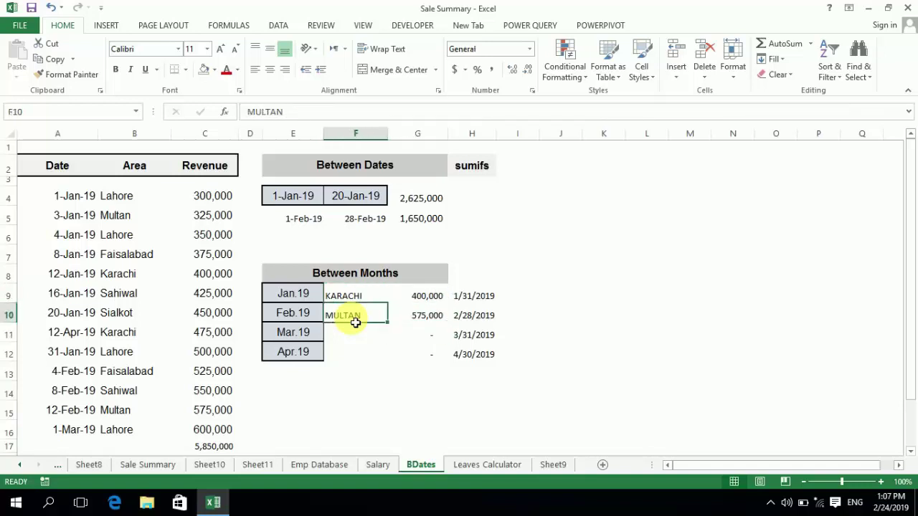
{"action": "key", "text": "Up"}
{"action": "key", "text": "Right"}
{"action": "key", "text": "Left"}
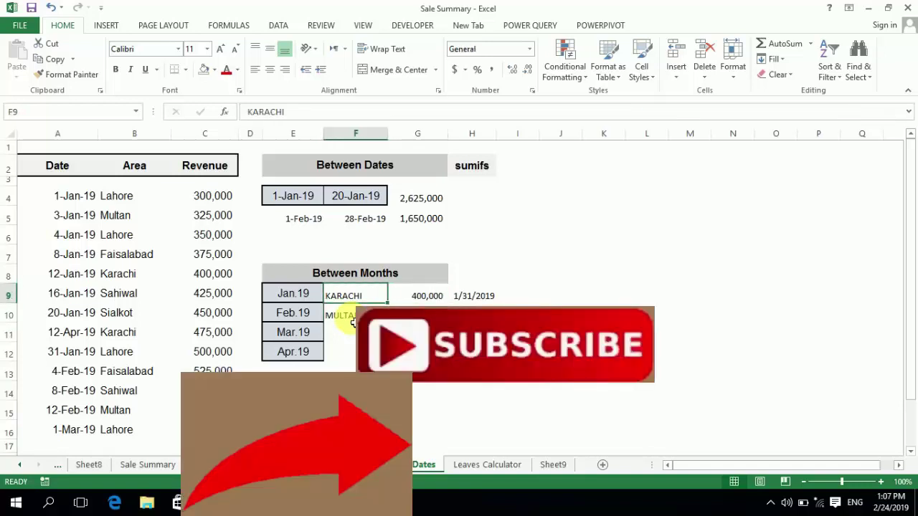
{"action": "key", "text": "Right"}
{"action": "key", "text": "Down"}
{"action": "key", "text": "Up"}
{"action": "key", "text": "Left"}
{"action": "key", "text": "Right"}
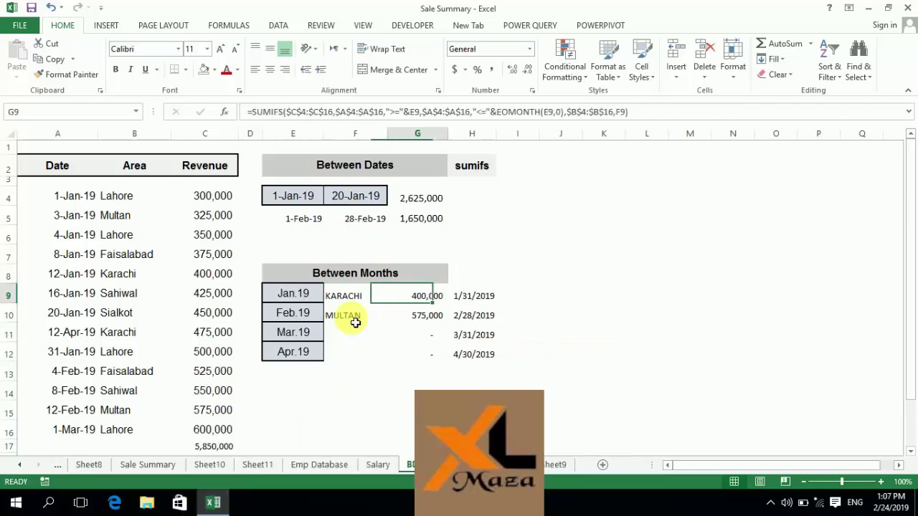
{"action": "key", "text": "Down"}
{"action": "key", "text": "Down"}
{"action": "key", "text": "Up"}
{"action": "key", "text": "Left"}
{"action": "key", "text": "Right"}
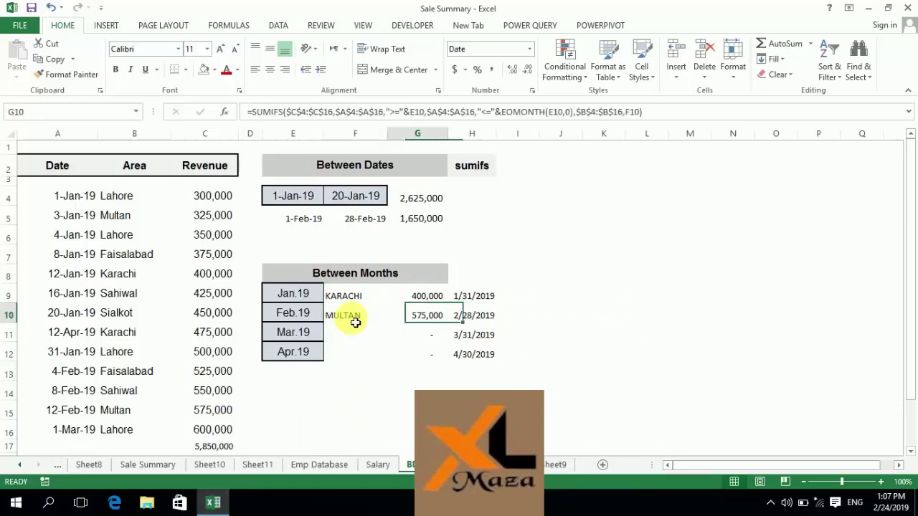
{"action": "key", "text": "Left"}
{"action": "key", "text": "Right"}
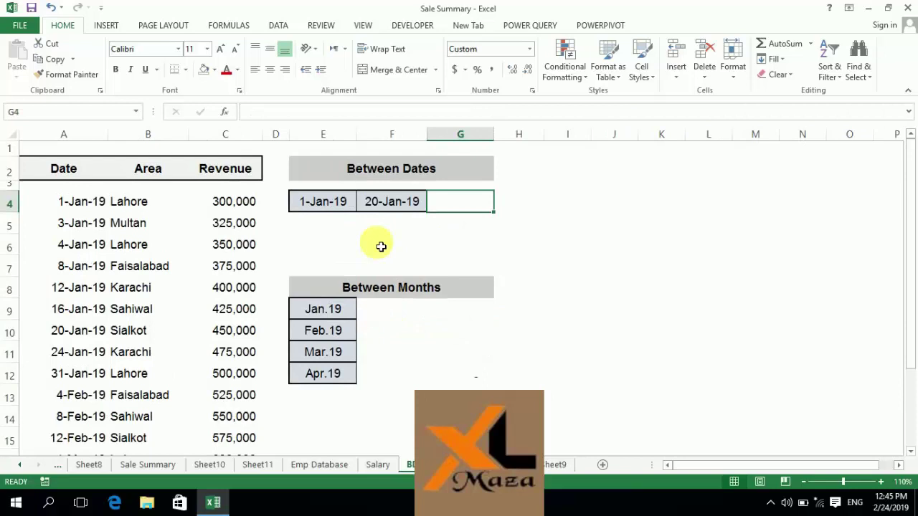
Examine the Between Dates period in row 4 and the source table's Date, Area and Revenue columns
{"action": "key", "text": "Down"}
{"action": "key", "text": "Up"}
{"action": "key", "text": "Up"}
{"action": "key", "text": "Down"}
{"action": "key", "text": "Down"}
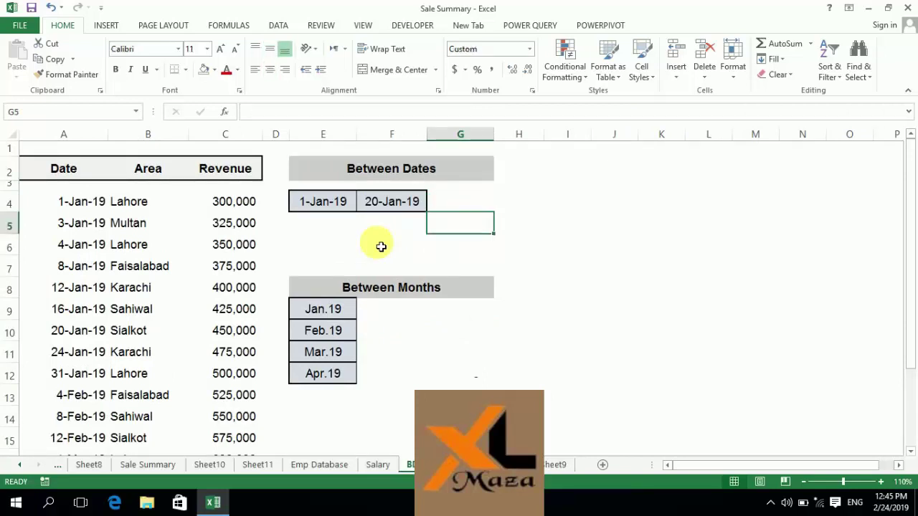
{"action": "key", "text": "Up"}
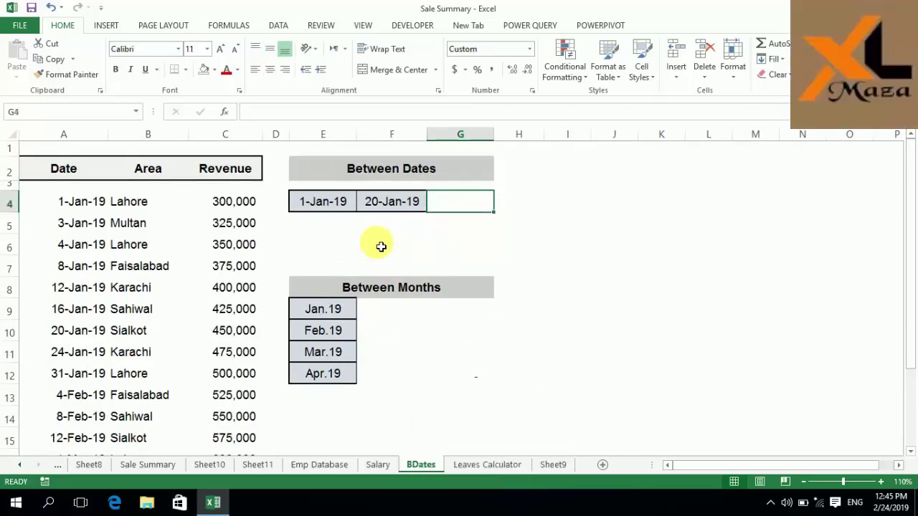
{"action": "key", "text": "Left"}
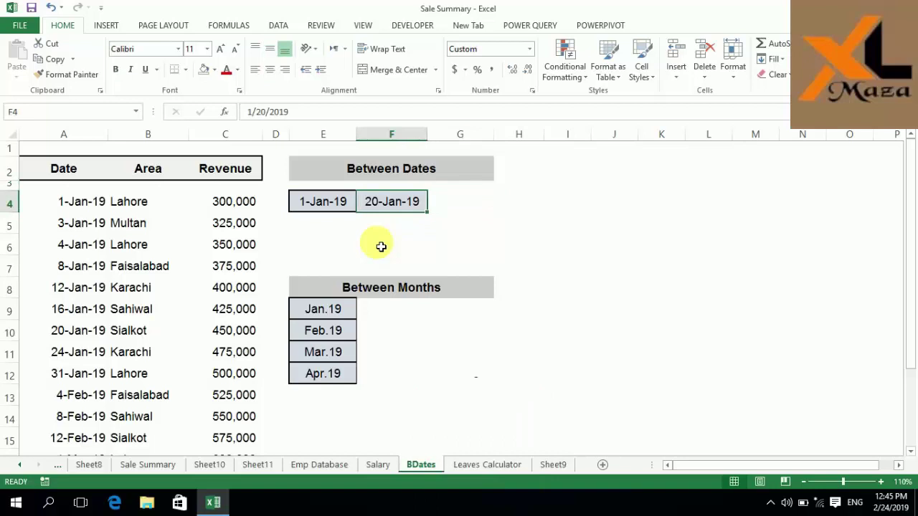
{"action": "key", "text": "Home"}
{"action": "key", "text": "Up"}
{"action": "key", "text": "Up"}
{"action": "key", "text": "Down"}
{"action": "key", "text": "Down"}
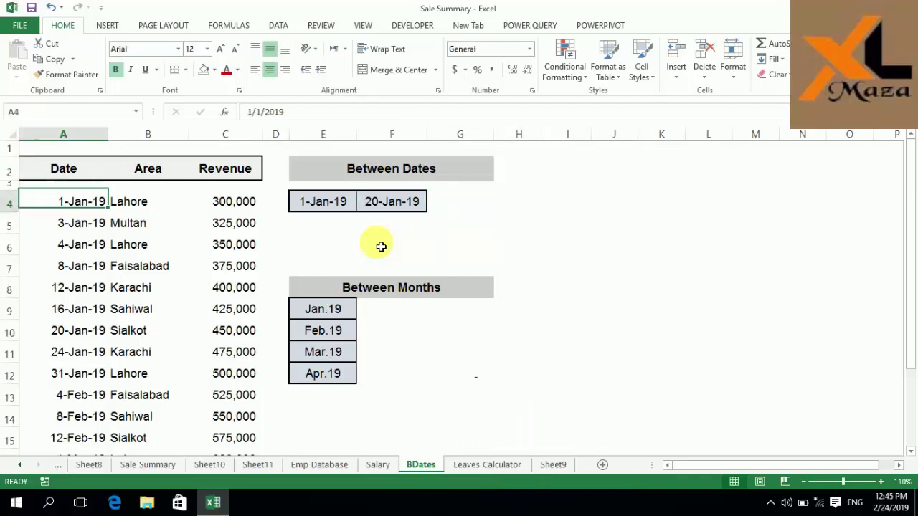
{"action": "key", "text": "Right"}
{"action": "key", "text": "Right"}
{"action": "key", "text": "Right"}
{"action": "key", "text": "Right"}
{"action": "key", "text": "Right"}
{"action": "key", "text": "Right"}
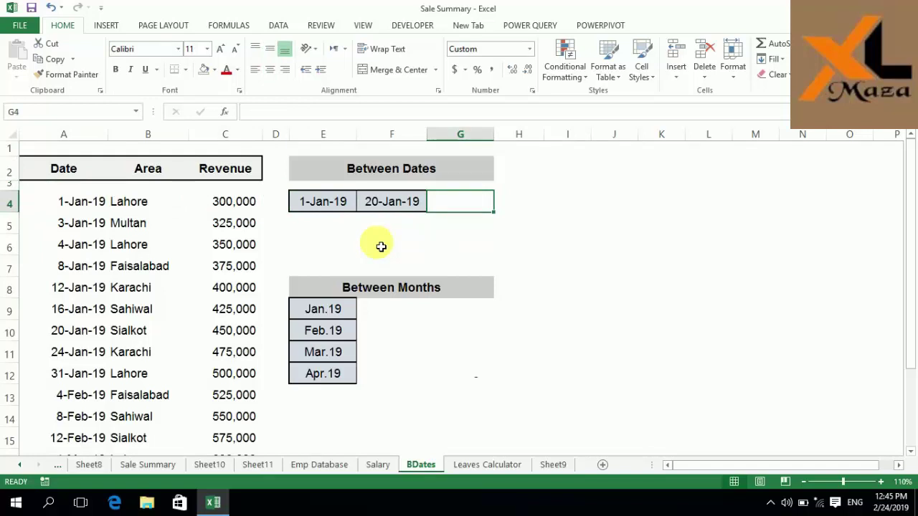
Label cell H2, beside the Between Dates heading, with the text "sumifs"
{"action": "key", "text": "Right"}
{"action": "key", "text": "Up"}
{"action": "key", "text": "Up"}
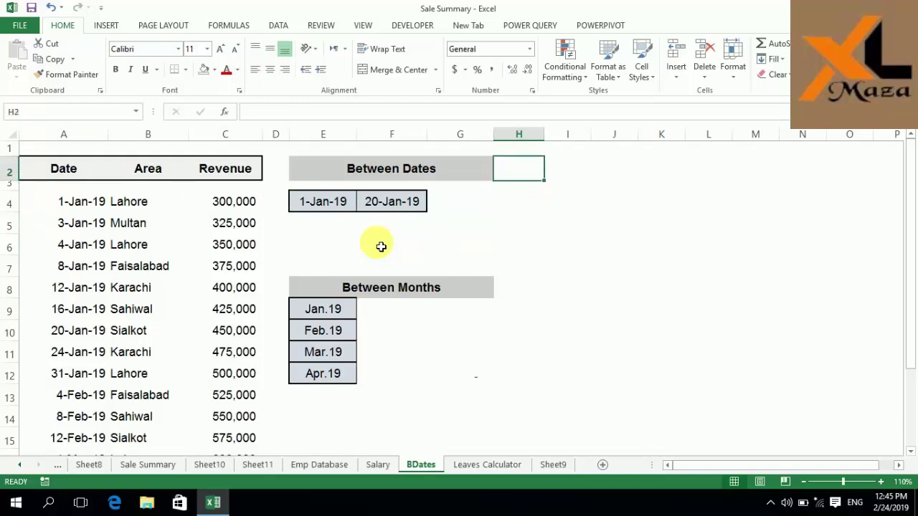
{"action": "type", "text": "sumifs"}
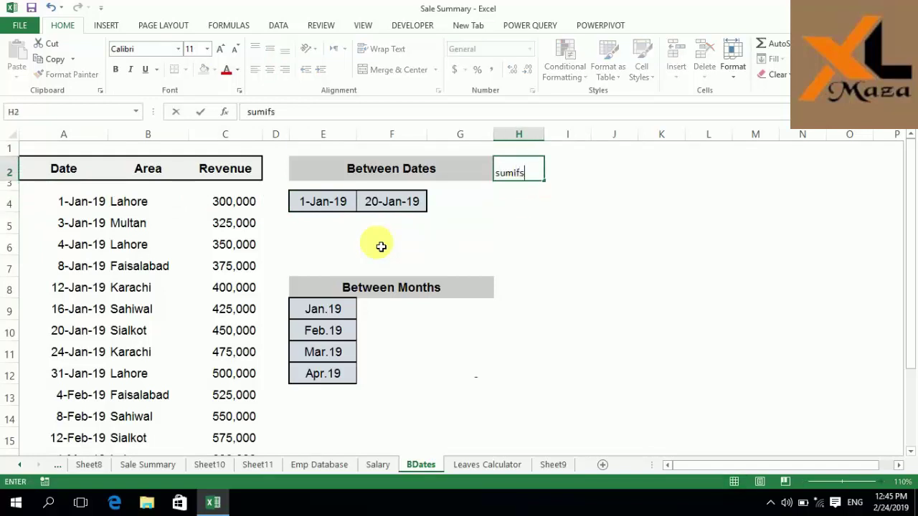
{"action": "key", "text": "Return"}
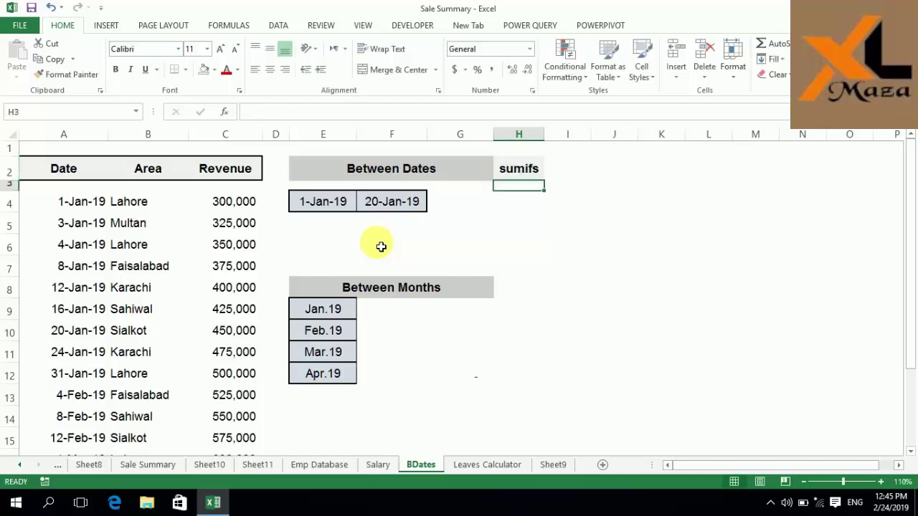
Begin a SUMIFS formula in G4 with the revenue cells as the absolute sum range $C$4:$C$16
{"action": "key", "text": "Left"}
{"action": "key", "text": "Down"}
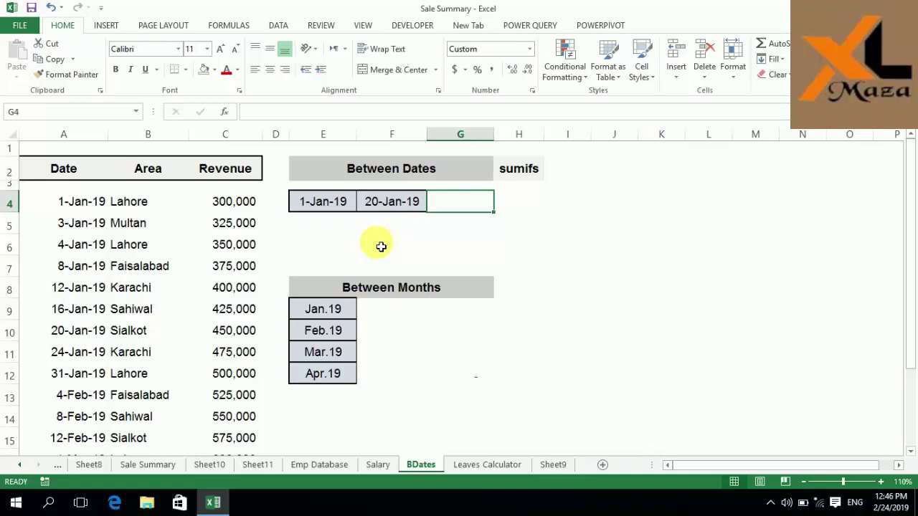
{"action": "type", "text": "=sum"}
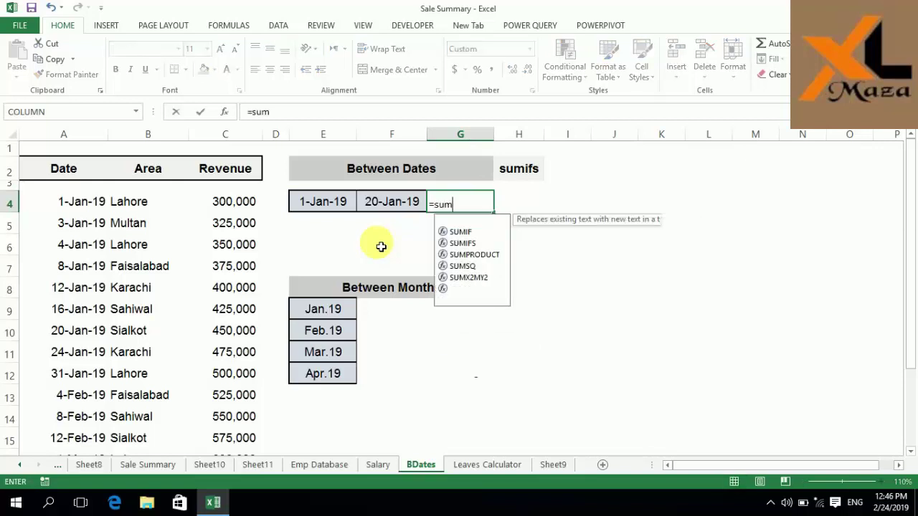
{"action": "type", "text": "ifs"}
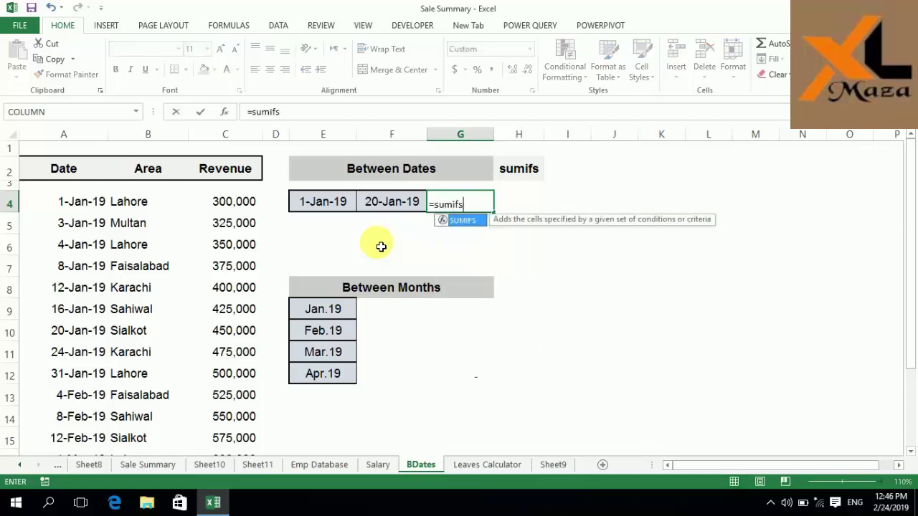
{"action": "type", "text": "("}
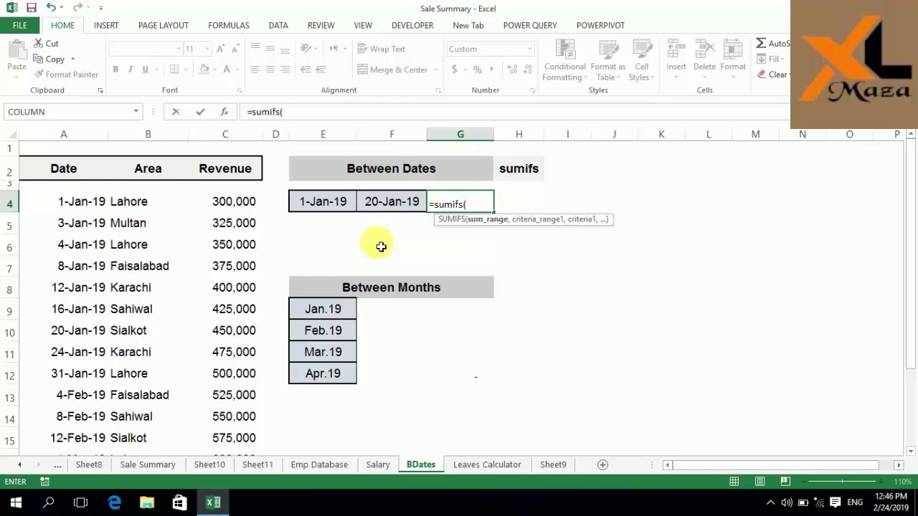
{"action": "key", "text": "Left"}
{"action": "key", "text": "Left"}
{"action": "key", "text": "Left"}
{"action": "key", "text": "Left"}
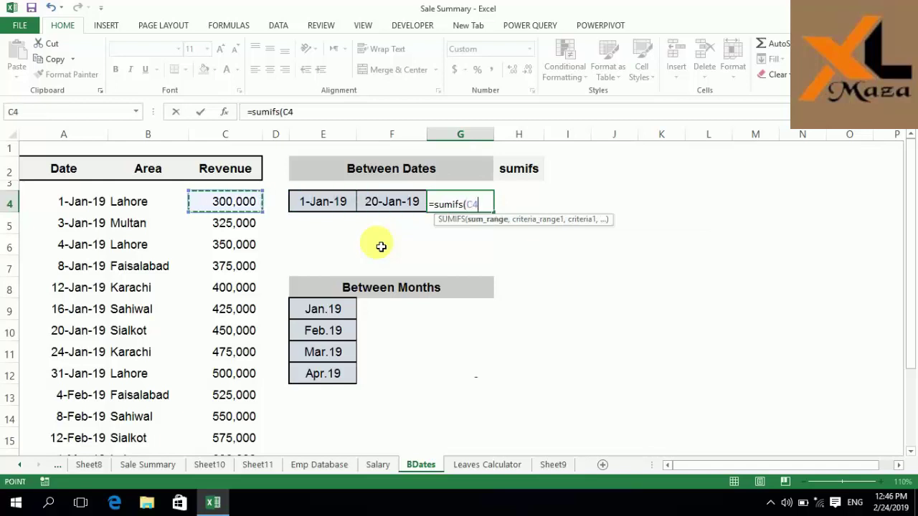
{"action": "key", "text": "shift+Down"}
{"action": "key", "text": "shift+Down"}
{"action": "key", "text": "shift+Down"}
{"action": "key", "text": "shift+Down"}
{"action": "key", "text": "shift+Down"}
{"action": "key", "text": "shift+Down"}
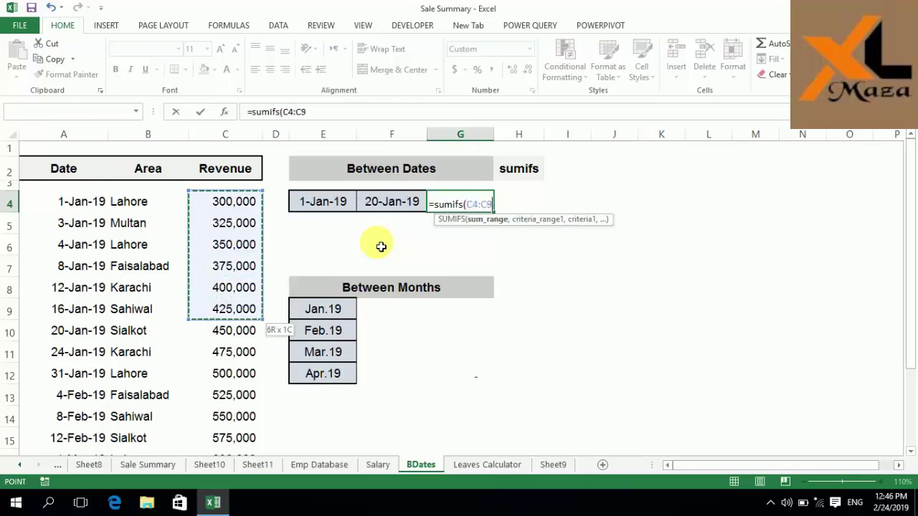
{"action": "key", "text": "shift+Down"}
{"action": "key", "text": "shift+Down"}
{"action": "key", "text": "shift+Down"}
{"action": "key", "text": "shift+Down"}
{"action": "key", "text": "shift+Down"}
{"action": "key", "text": "shift+Down"}
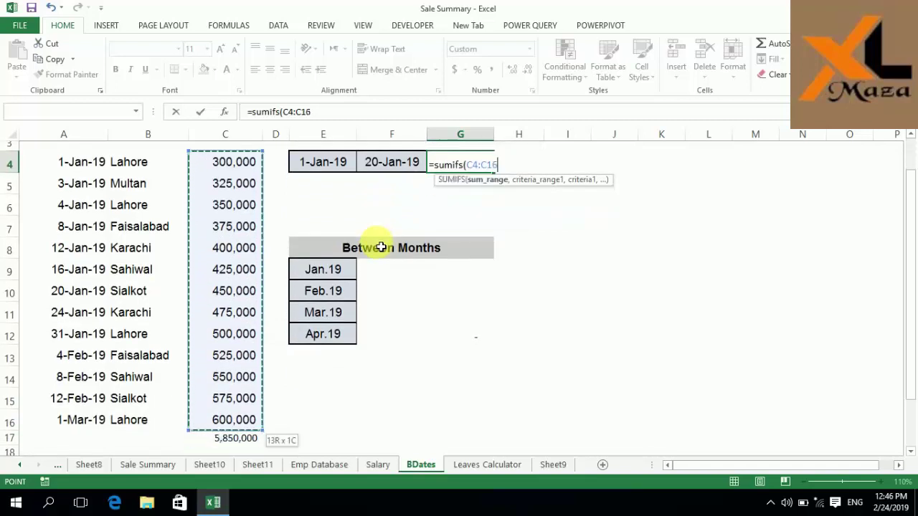
{"action": "key", "text": "F4"}
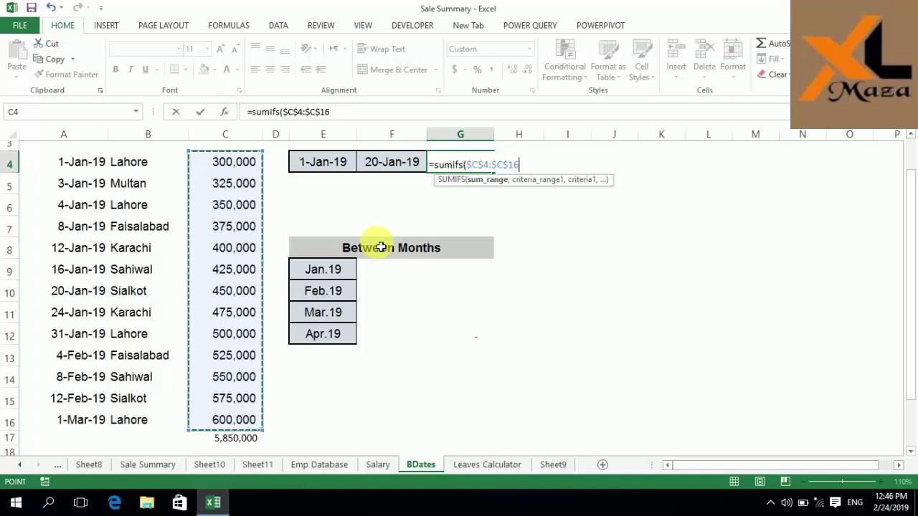
{"action": "type", "text": ","}
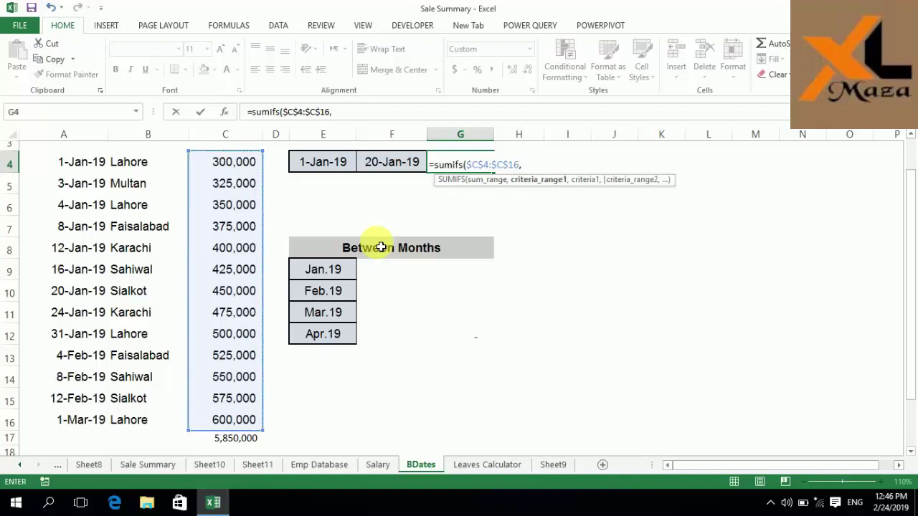
Add the date cells as the formula's first criteria range, locked as $A$4:$A$16
{"action": "key", "text": "Left"}
{"action": "key", "text": "Left"}
{"action": "key", "text": "Left"}
{"action": "key", "text": "Left"}
{"action": "key", "text": "Left"}
{"action": "key", "text": "Left"}
{"action": "key", "text": "Up"}
{"action": "key", "text": "Up"}
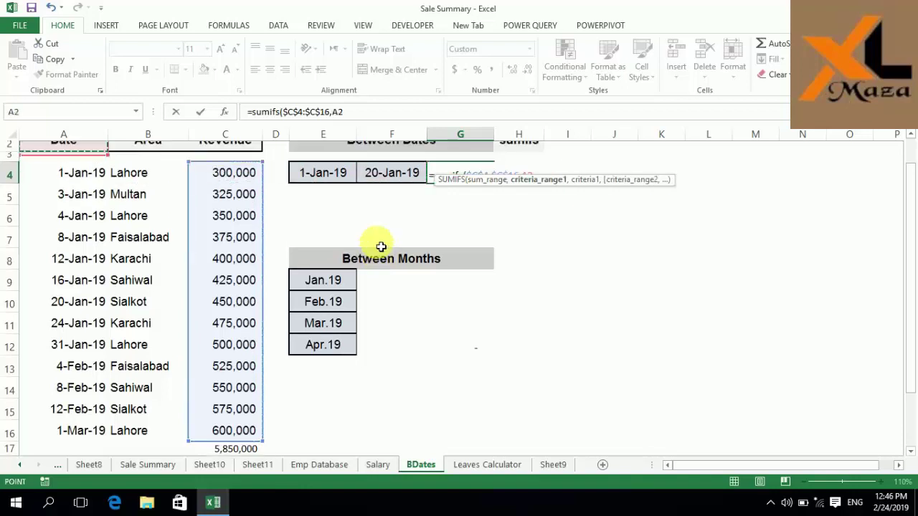
{"action": "key", "text": "Down"}
{"action": "key", "text": "Down"}
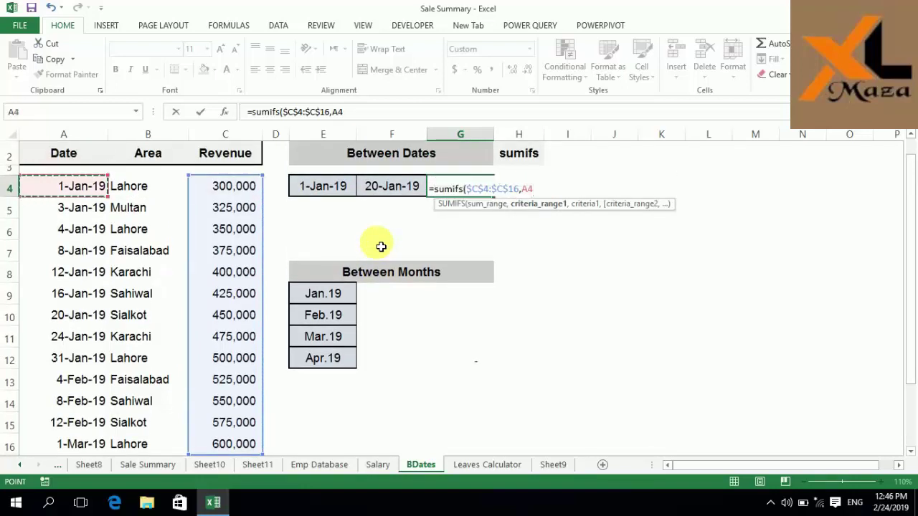
{"action": "key", "text": "ctrl+shift+Down"}
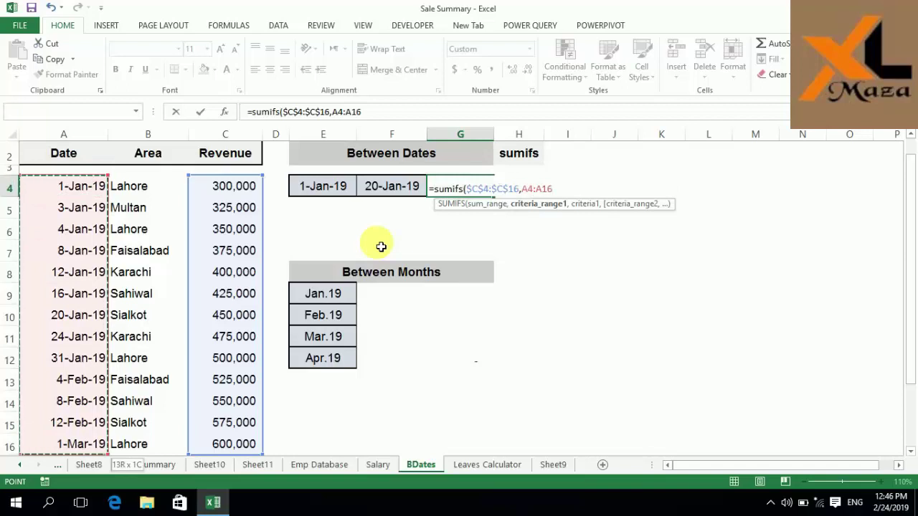
{"action": "key", "text": "F4"}
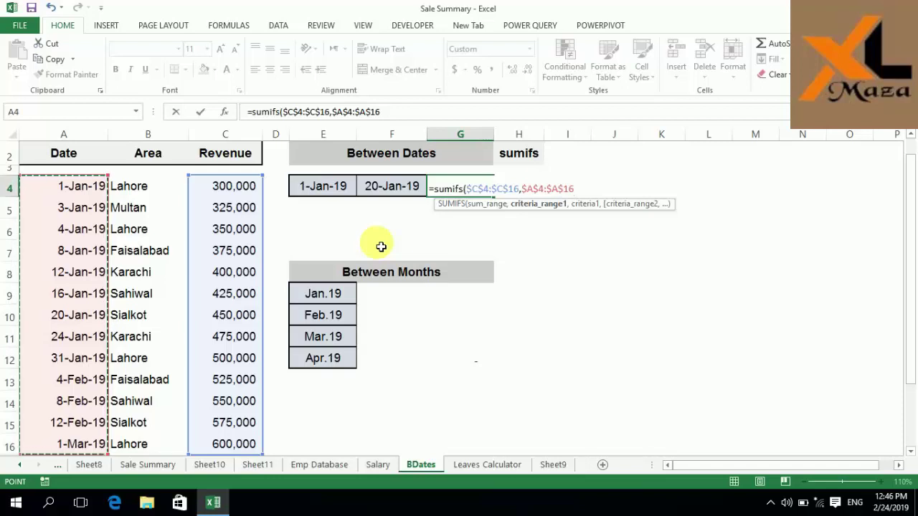
{"action": "type", "text": ","}
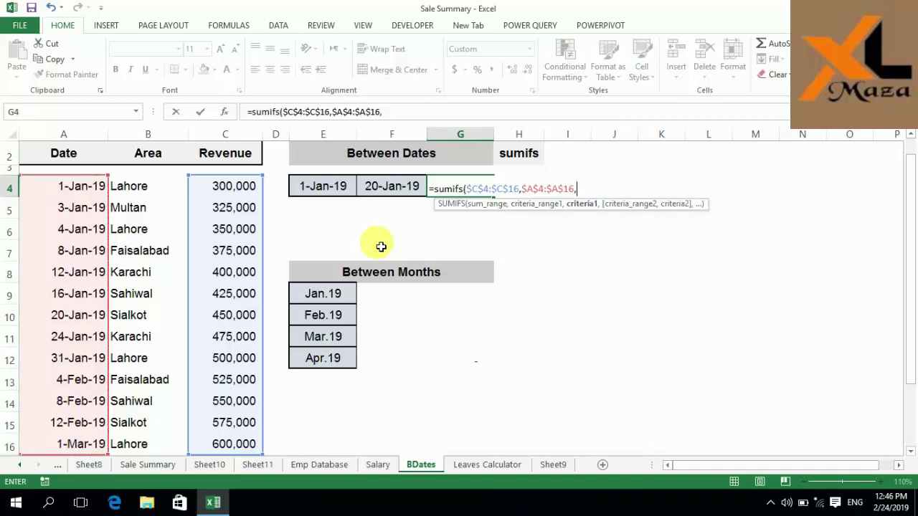
Use the start date in E4 as the first criterion and complete the SUMIFS formula in G4
{"action": "left_click", "coordinate": [342, 188]}
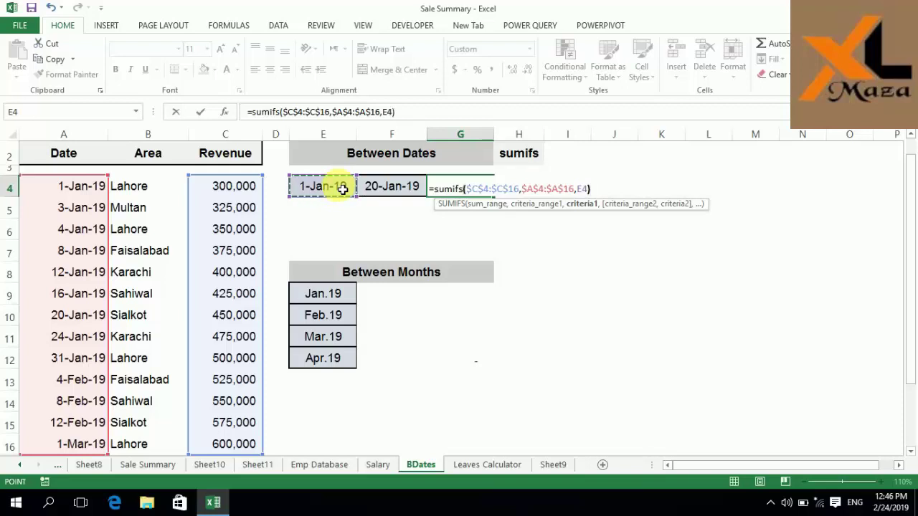
{"action": "type", "text": ")"}
{"action": "key", "text": "Return"}
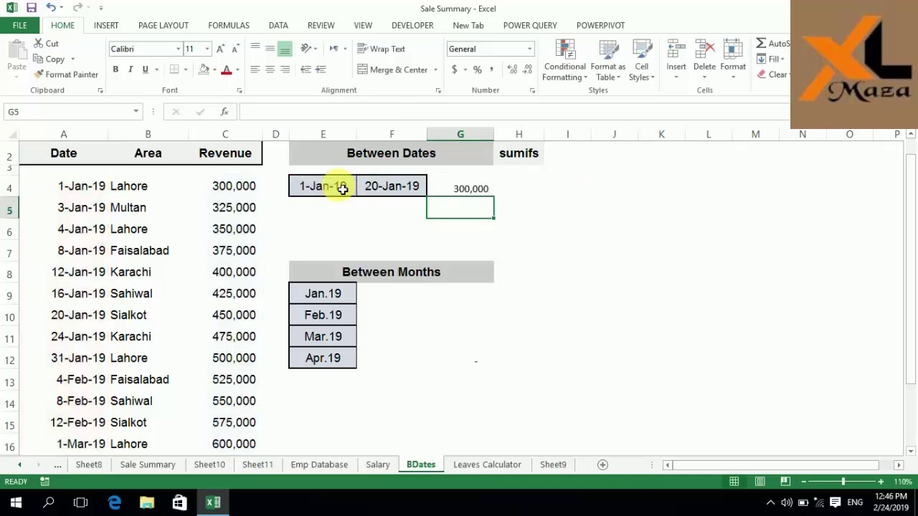
Increase the font size of the SUMIFS result in G4 to 12
{"action": "key", "text": "Up"}
{"action": "key", "text": "Left"}
{"action": "key", "text": "Left"}
{"action": "key", "text": "Left"}
{"action": "key", "text": "Right"}
{"action": "key", "text": "Right"}
{"action": "key", "text": "Right"}
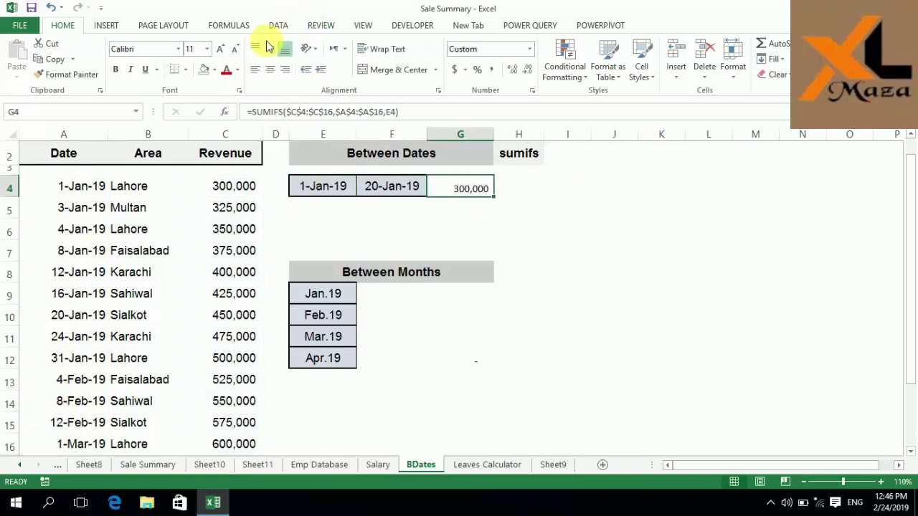
{"action": "left_click", "coordinate": [222, 51]}
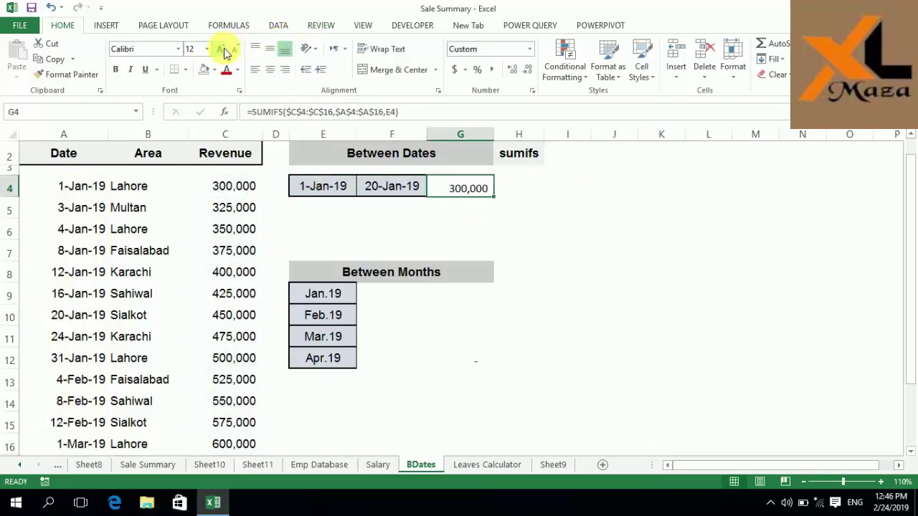
Review the E4 criterion inside G4's SUMIFS formula and the Between Dates cells it refers to
{"action": "key", "text": "Left"}
{"action": "key", "text": "Left"}
{"action": "key", "text": "Right"}
{"action": "key", "text": "Right"}
{"action": "key", "text": "F2"}
{"action": "key", "text": "Left"}
{"action": "key", "text": "Left"}
{"action": "key", "text": "Left"}
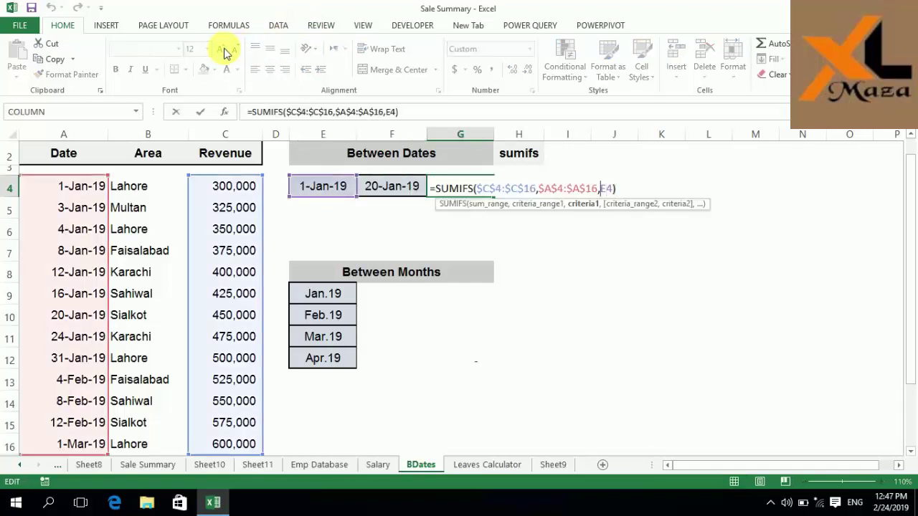
{"action": "key", "text": "Return"}
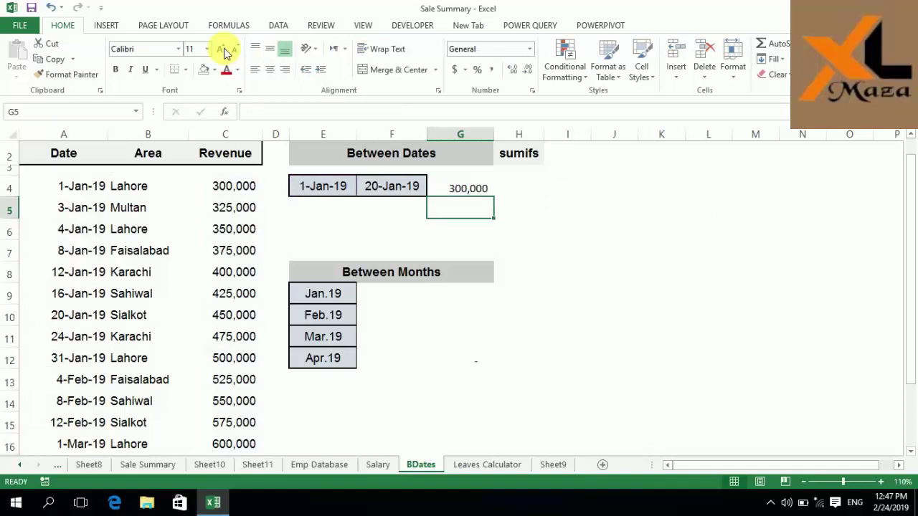
{"action": "key", "text": "Up"}
{"action": "key", "text": "Left"}
{"action": "key", "text": "Left"}
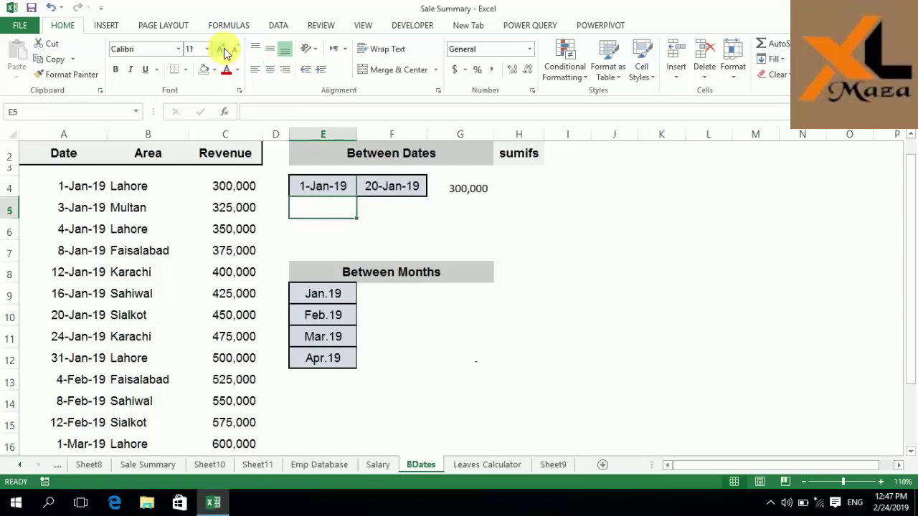
{"action": "key", "text": "Right"}
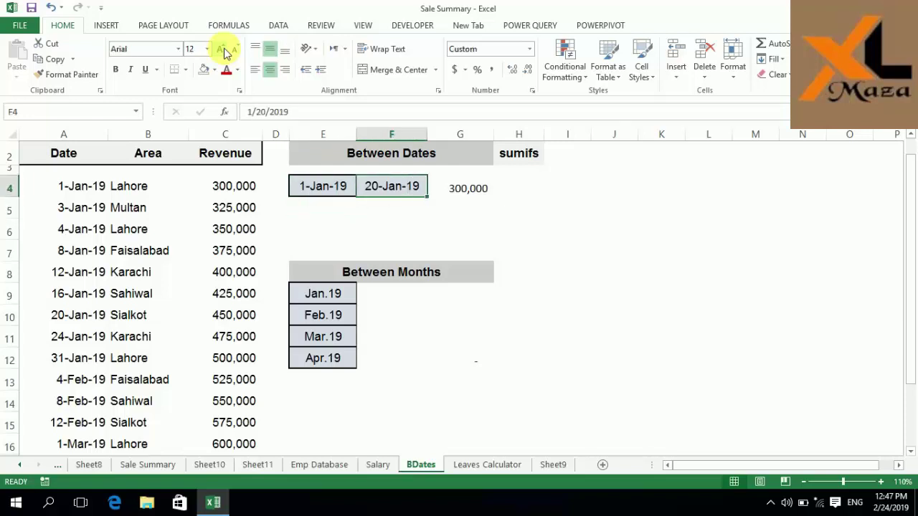
{"action": "key", "text": "Right"}
{"action": "key", "text": "Right"}
{"action": "key", "text": "Left"}
{"action": "key", "text": "Left"}
{"action": "key", "text": "Right"}
{"action": "key", "text": "Right"}
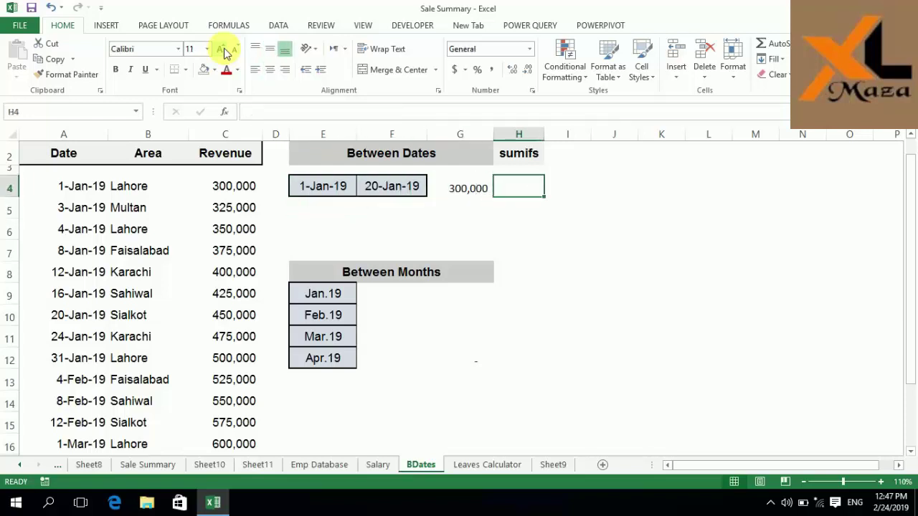
Replace the E4 criterion in G4's SUMIFS formula with ">="&E4
{"action": "key", "text": "Left"}
{"action": "key", "text": "F2"}
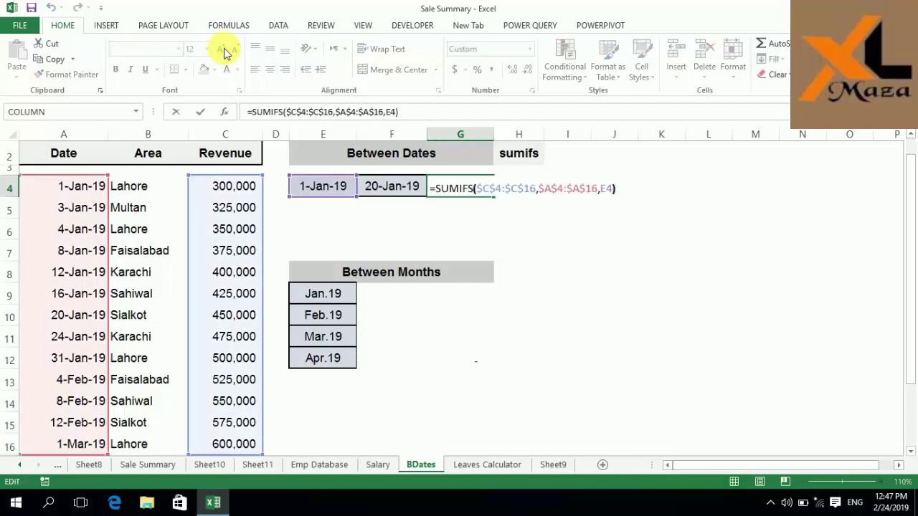
{"action": "key", "text": "Left"}
{"action": "key", "text": "shift+Left"}
{"action": "key", "text": "shift+Left"}
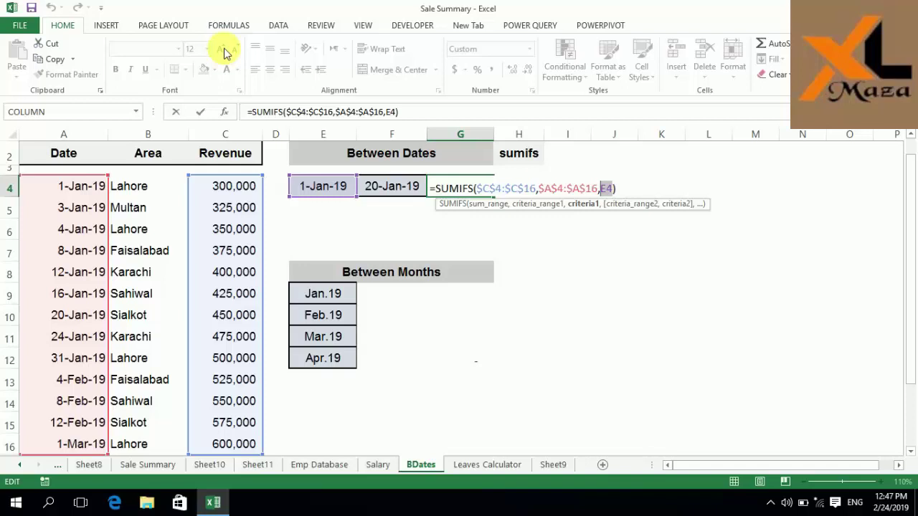
{"action": "key", "text": "Delete"}
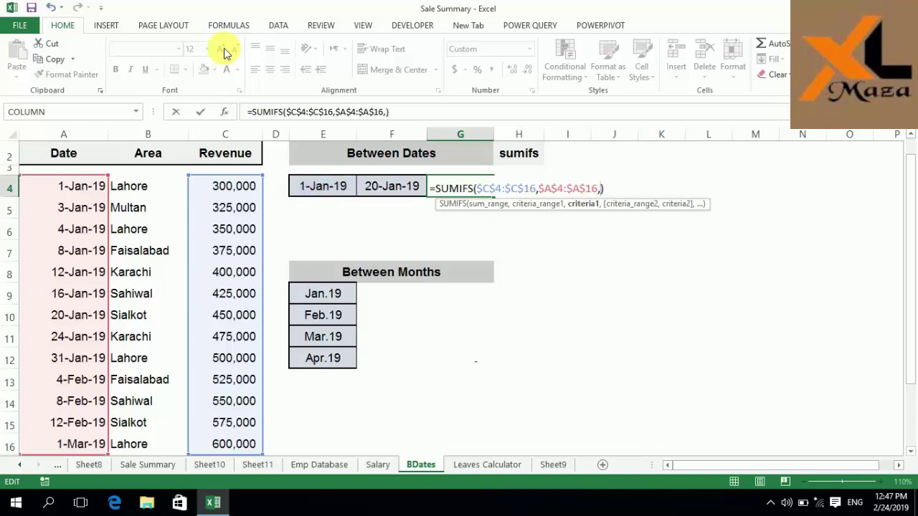
{"action": "type", "text": "\">=\""}
{"action": "type", "text": "&"}
{"action": "left_click", "coordinate": [329, 186]}
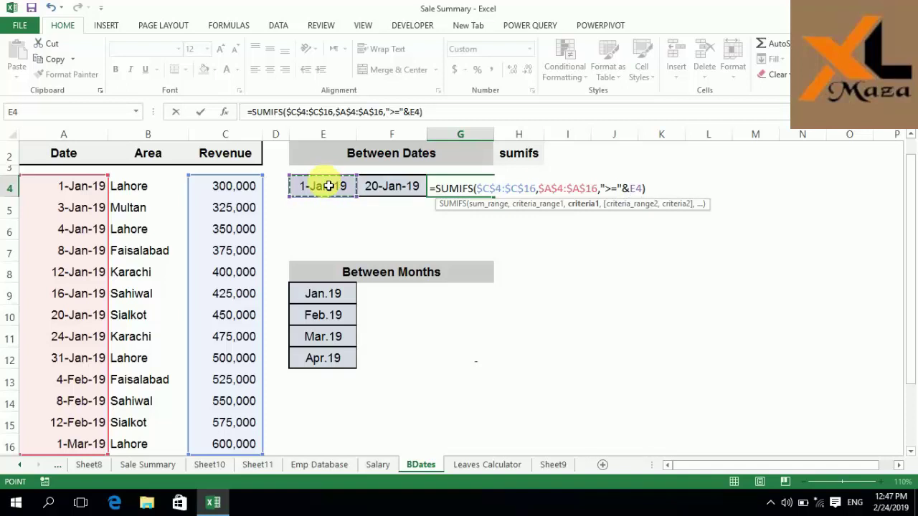
Add the date cells as the formula's second criteria range, locked as $A$4:$A$16
{"action": "type", "text": ","}
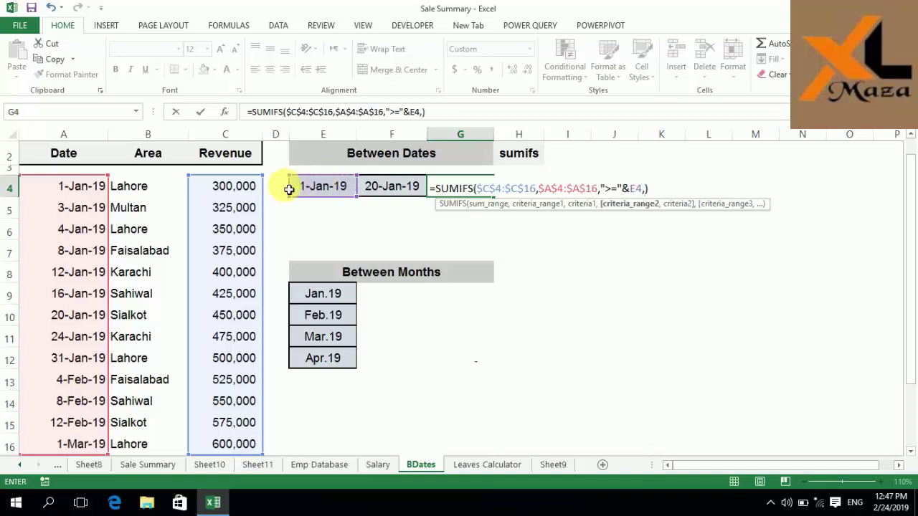
{"action": "left_click", "coordinate": [67, 186]}
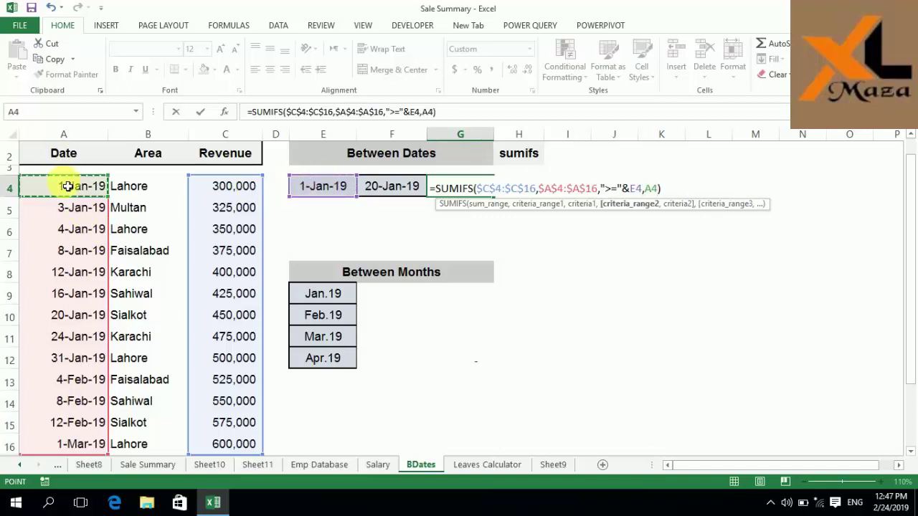
{"action": "key", "text": "ctrl+shift+Down"}
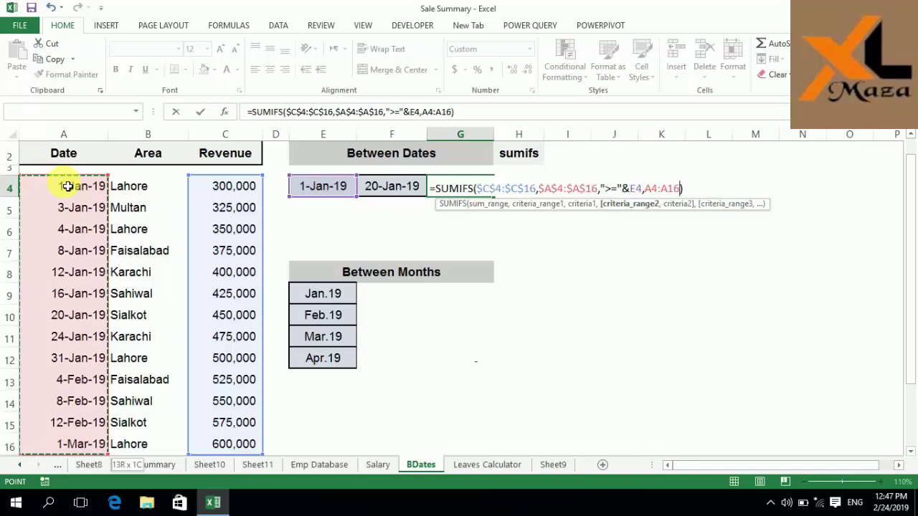
{"action": "key", "text": "F4"}
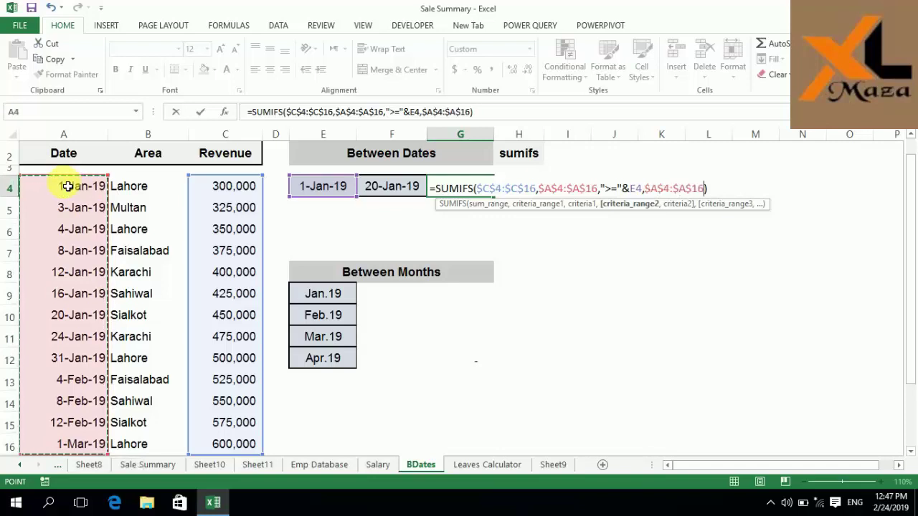
Add "<="&F4 as the second criterion and complete the SUMIFS formula in G4
{"action": "type", "text": ","}
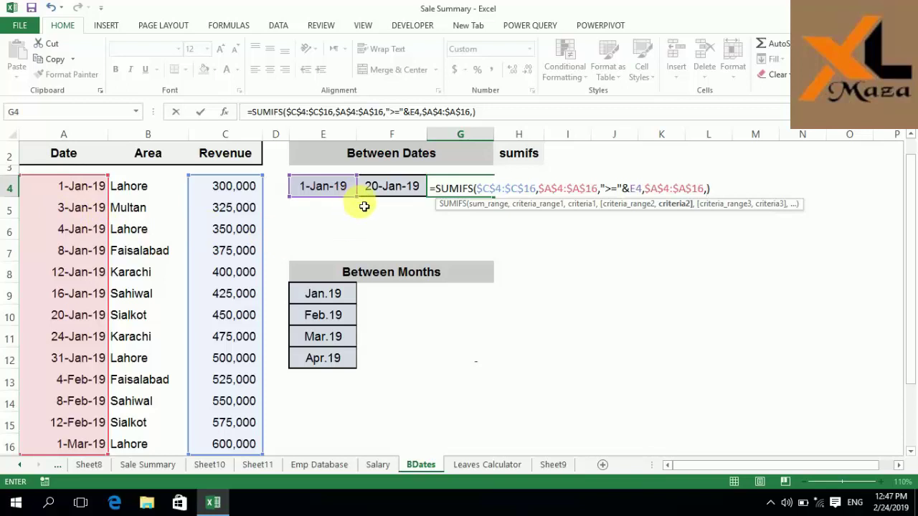
{"action": "type", "text": "\"<=\""}
{"action": "type", "text": "&"}
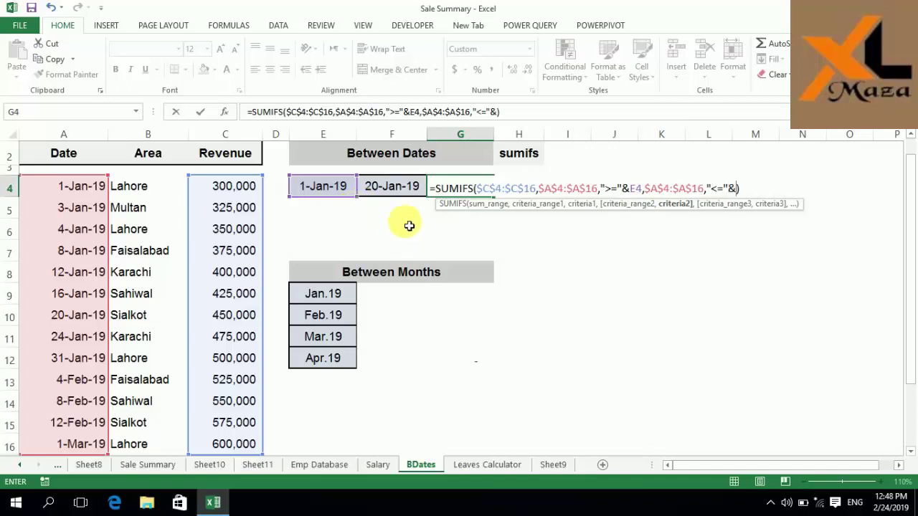
{"action": "left_click", "coordinate": [409, 187]}
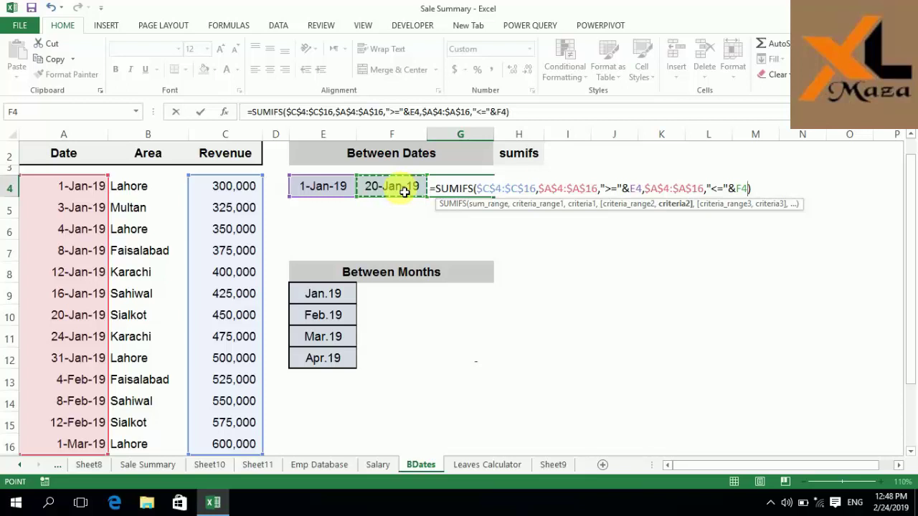
{"action": "key", "text": "Return"}
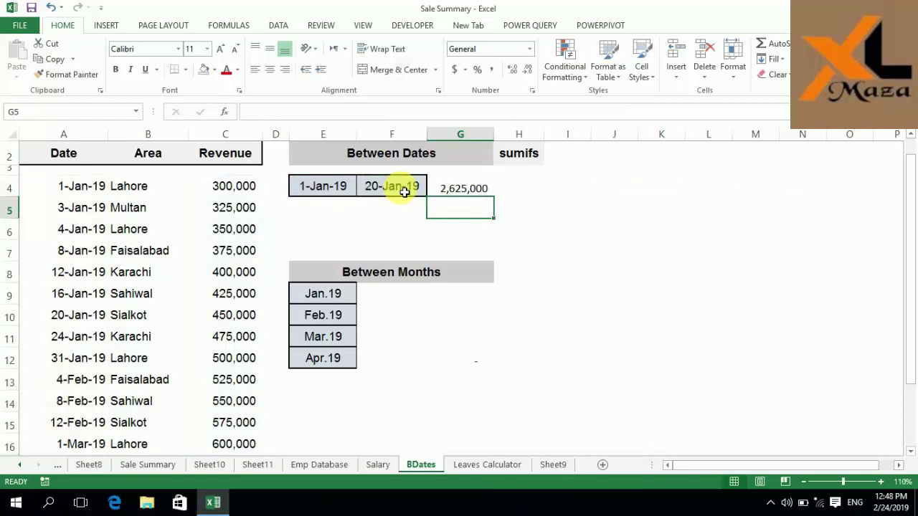
Check the sum of the revenue cells C4:C10, dated 1-Jan-19 to 20-Jan-19, against the SUMIFS result
{"action": "key", "text": "Up"}
{"action": "key", "text": "Left"}
{"action": "key", "text": "Left"}
{"action": "key", "text": "Right"}
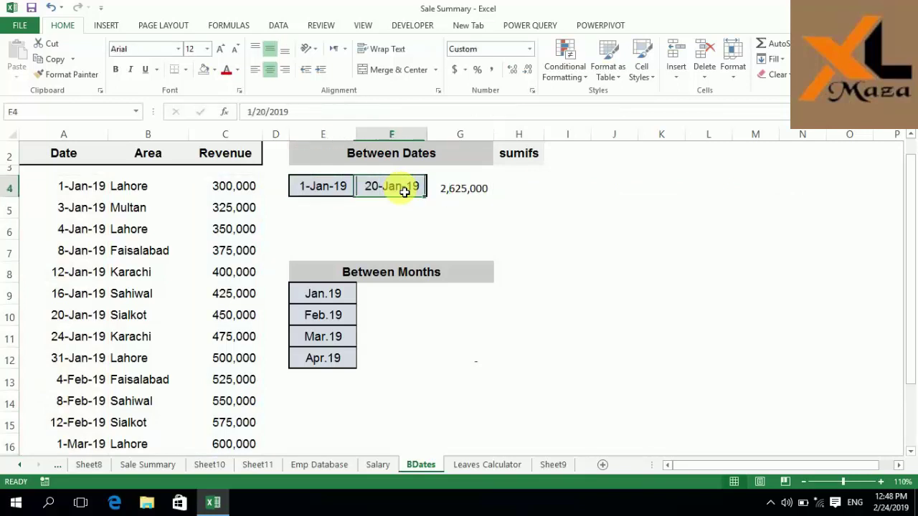
{"action": "key", "text": "Left"}
{"action": "key", "text": "Left"}
{"action": "key", "text": "Left"}
{"action": "key", "text": "Left"}
{"action": "key", "text": "Left"}
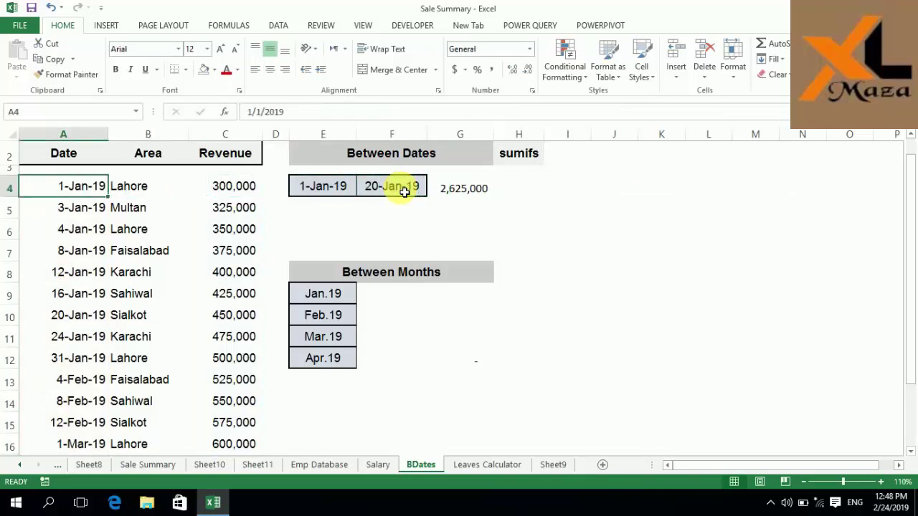
{"action": "key", "text": "Right"}
{"action": "key", "text": "Right"}
{"action": "key", "text": "shift+Down"}
{"action": "key", "text": "shift+Down"}
{"action": "key", "text": "shift+Down"}
{"action": "key", "text": "shift+Down"}
{"action": "key", "text": "shift+Down"}
{"action": "key", "text": "shift+Down"}
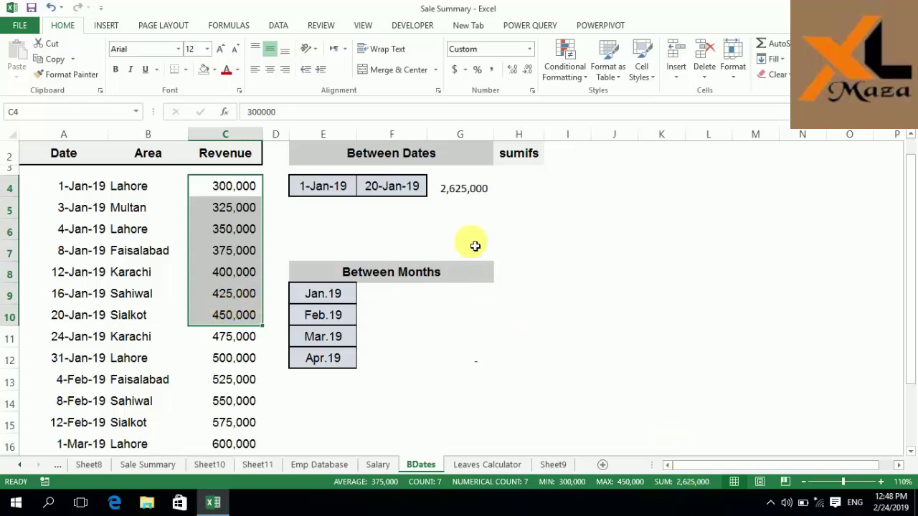
Review the sum range, both criteria ranges and both date criteria in G4's SUMIFS formula
{"action": "left_click", "coordinate": [465, 190]}
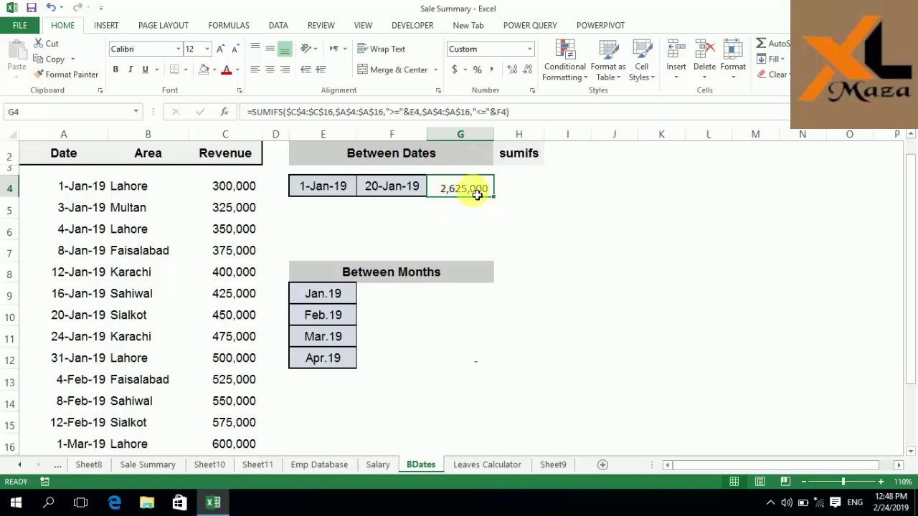
{"action": "double_click", "coordinate": [477, 195]}
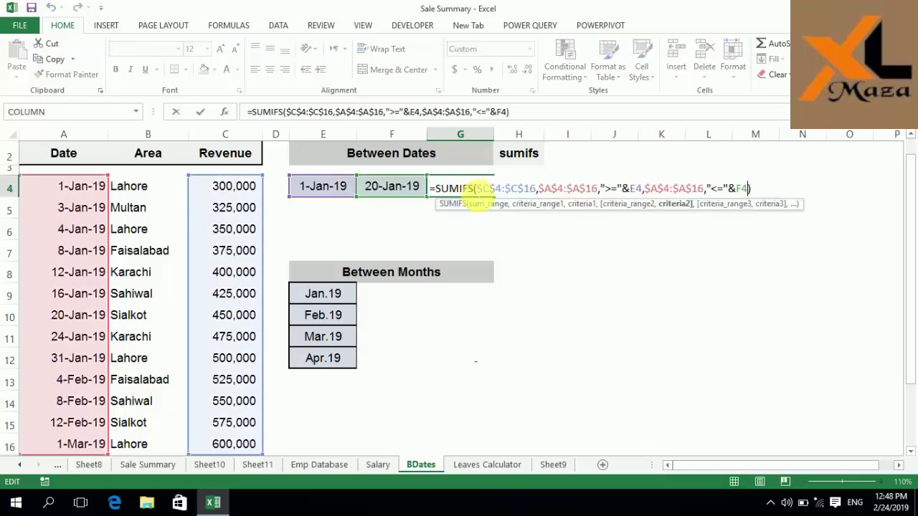
{"action": "key", "text": "Left"}
{"action": "key", "text": "Left"}
{"action": "key", "text": "Left"}
{"action": "key", "text": "Left"}
{"action": "key", "text": "Left"}
{"action": "key", "text": "Left"}
{"action": "key", "text": "Left"}
{"action": "key", "text": "Left"}
{"action": "key", "text": "Left"}
{"action": "key", "text": "Left"}
{"action": "key", "text": "Left"}
{"action": "key", "text": "Left"}
{"action": "key", "text": "Left"}
{"action": "key", "text": "Left"}
{"action": "key", "text": "Left"}
{"action": "key", "text": "Left"}
{"action": "key", "text": "Left"}
{"action": "key", "text": "Left"}
{"action": "key", "text": "Left"}
{"action": "key", "text": "Left"}
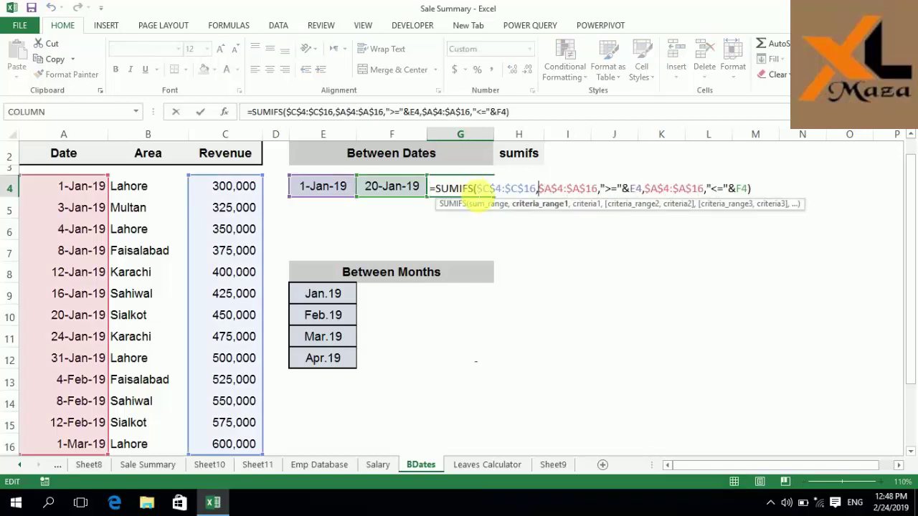
{"action": "key", "text": "Left"}
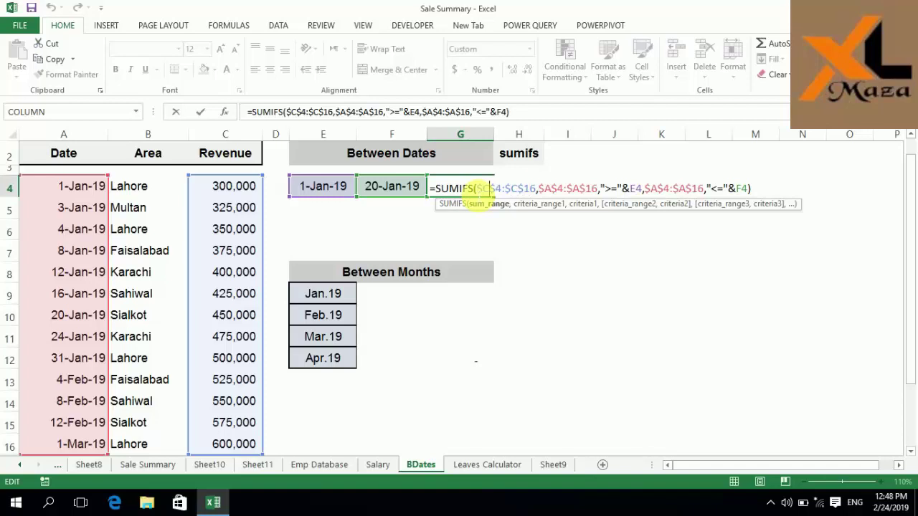
{"action": "key", "text": "Right"}
{"action": "key", "text": "Right"}
{"action": "key", "text": "Right"}
{"action": "key", "text": "Right"}
{"action": "key", "text": "Right"}
{"action": "key", "text": "Right"}
{"action": "key", "text": "Right"}
{"action": "key", "text": "Right"}
{"action": "key", "text": "Right"}
{"action": "key", "text": "Right"}
{"action": "key", "text": "Right"}
{"action": "key", "text": "Right"}
{"action": "key", "text": "Right"}
{"action": "key", "text": "Right"}
{"action": "key", "text": "Right"}
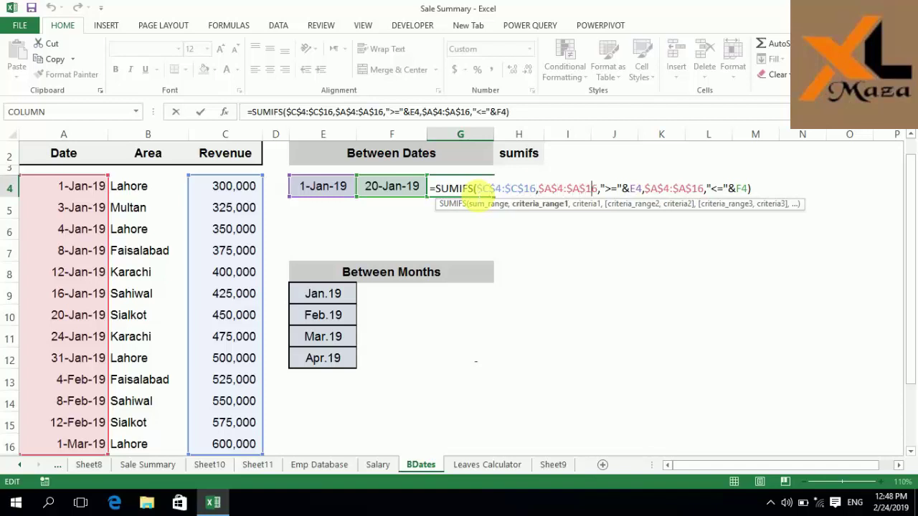
{"action": "key", "text": "Right"}
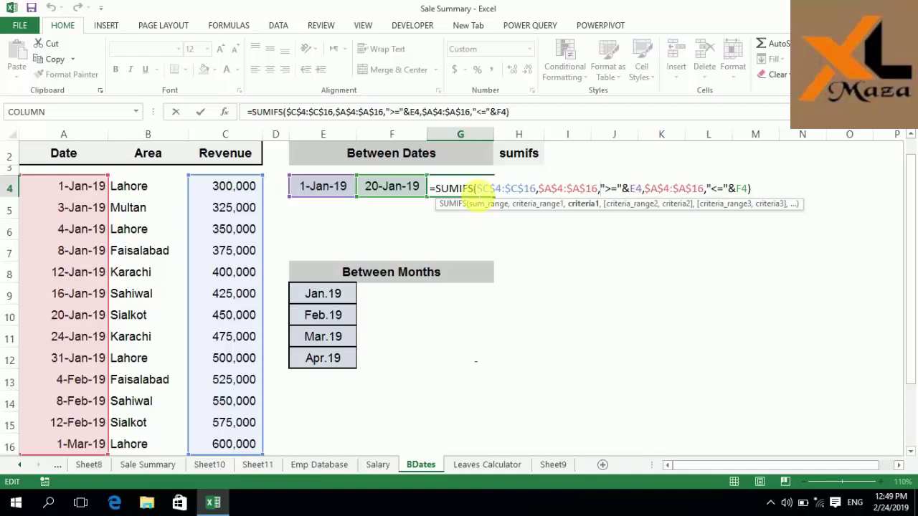
{"action": "key", "text": "Right"}
{"action": "key", "text": "Right"}
{"action": "key", "text": "Right"}
{"action": "key", "text": "Right"}
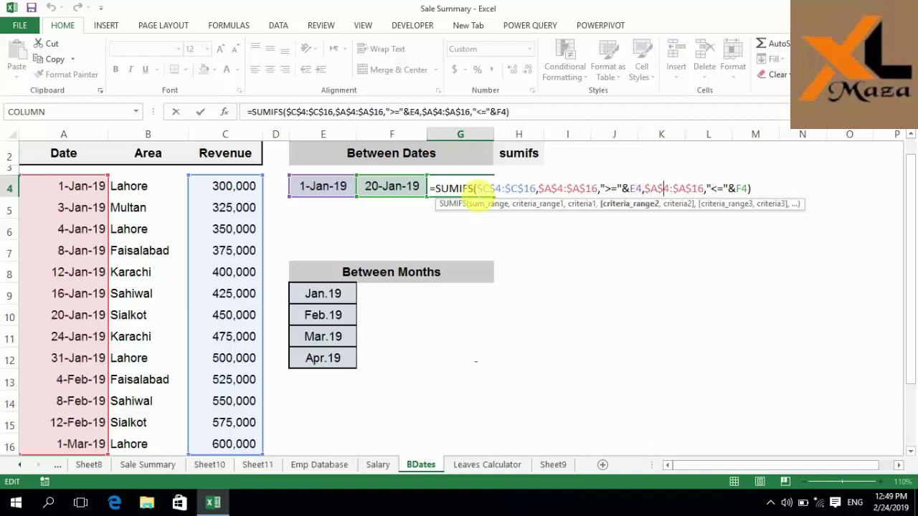
{"action": "key", "text": "Right"}
{"action": "key", "text": "Left"}
{"action": "key", "text": "Right"}
{"action": "key", "text": "Right"}
{"action": "key", "text": "Right"}
{"action": "key", "text": "Right"}
{"action": "key", "text": "Right"}
{"action": "key", "text": "Right"}
{"action": "key", "text": "Right"}
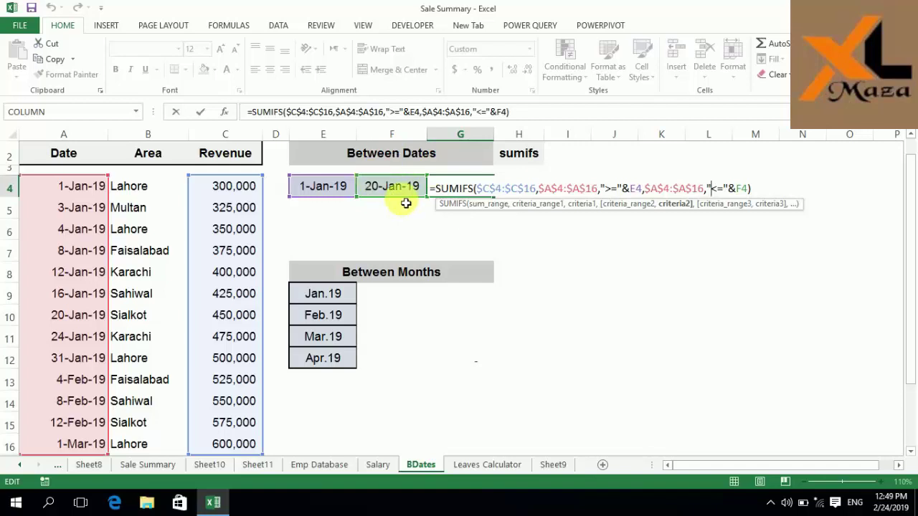
{"action": "key", "text": "Return"}
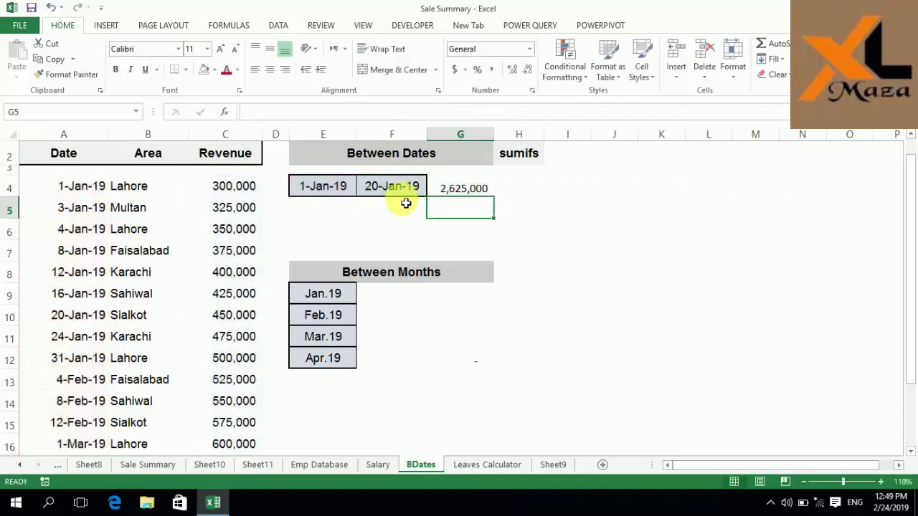
{"action": "key", "text": "Up"}
{"action": "key", "text": "F2"}
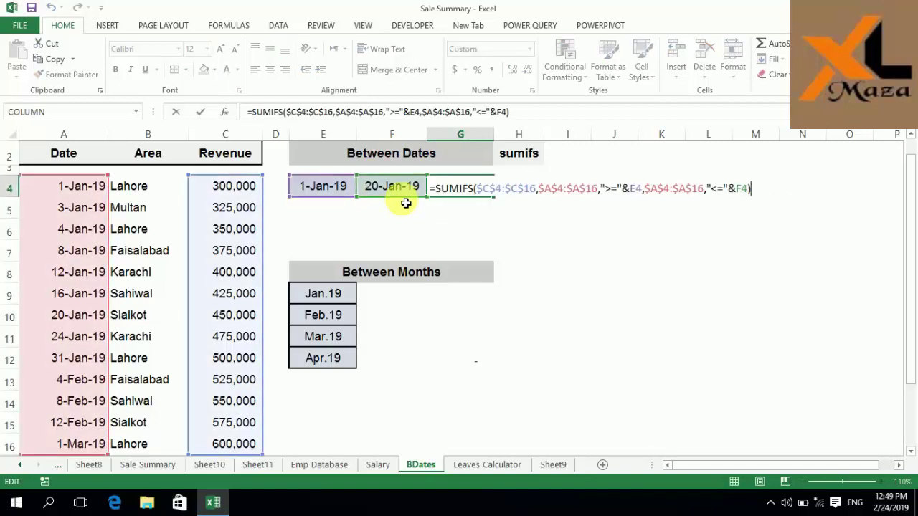
{"action": "key", "text": "Return"}
Enter a second date pair below the first, with 1 FEB 2019 in E5 and 28 FEB 2019 in F5
{"action": "key", "text": "Left"}
{"action": "key", "text": "Left"}
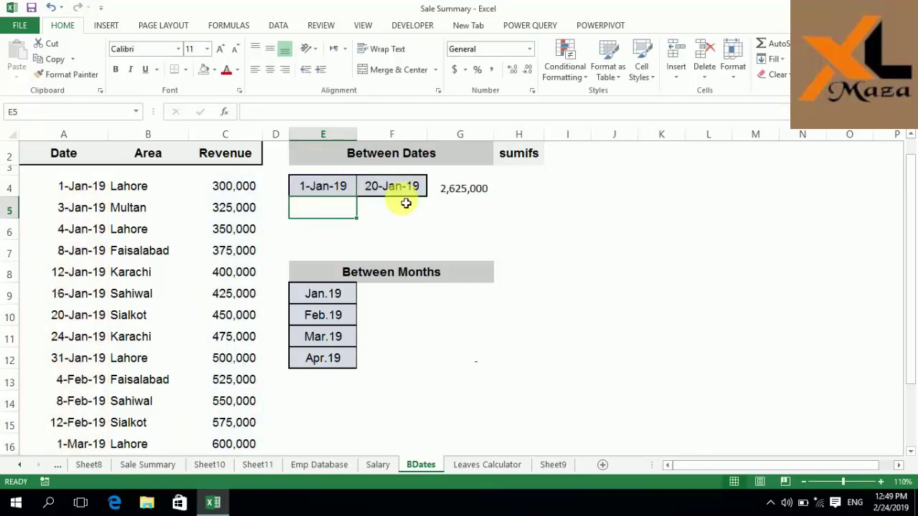
{"action": "type", "text": "1"}
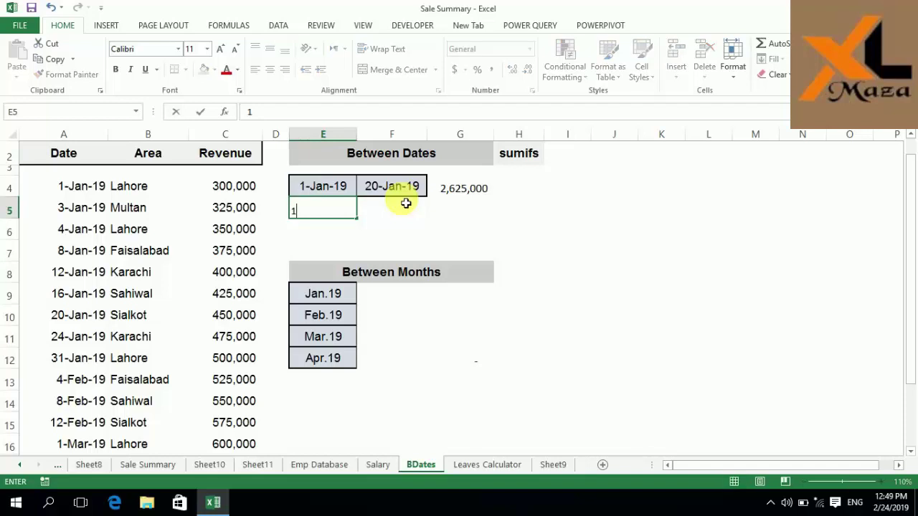
{"action": "type", "text": " FEB 2019"}
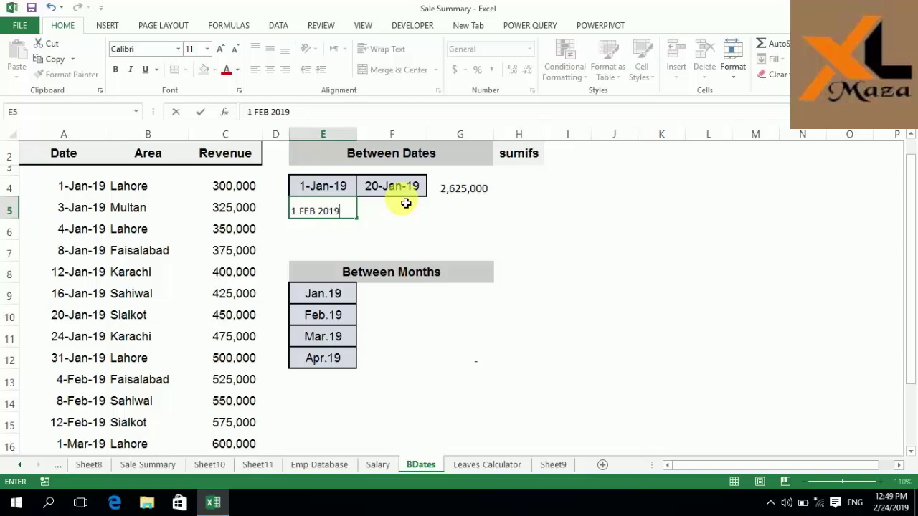
{"action": "left_click", "coordinate": [407, 207]}
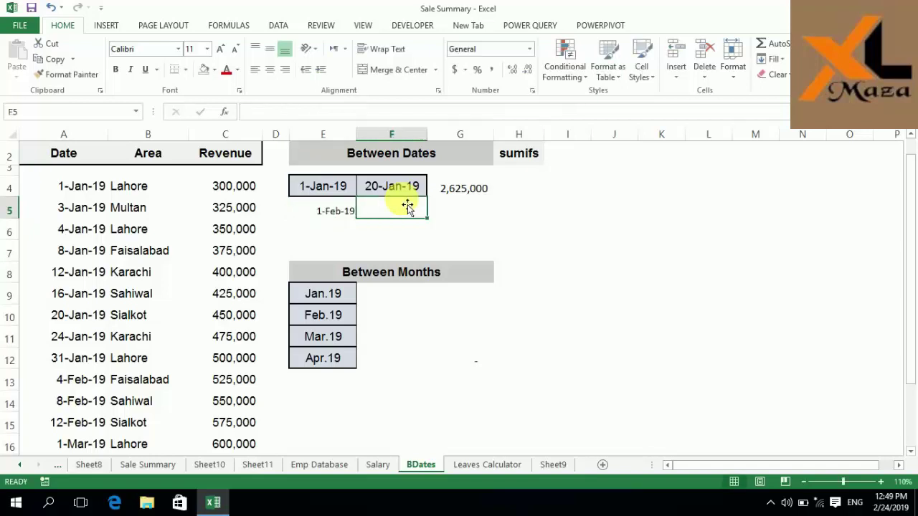
{"action": "type", "text": "28 F"}
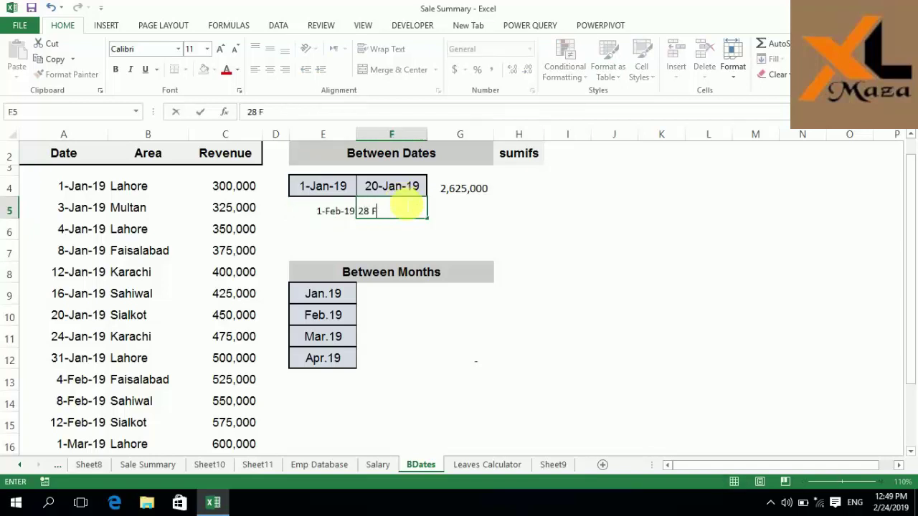
{"action": "type", "text": "EB 2019"}
{"action": "key", "text": "Tab"}
{"action": "left_click", "coordinate": [406, 203]}
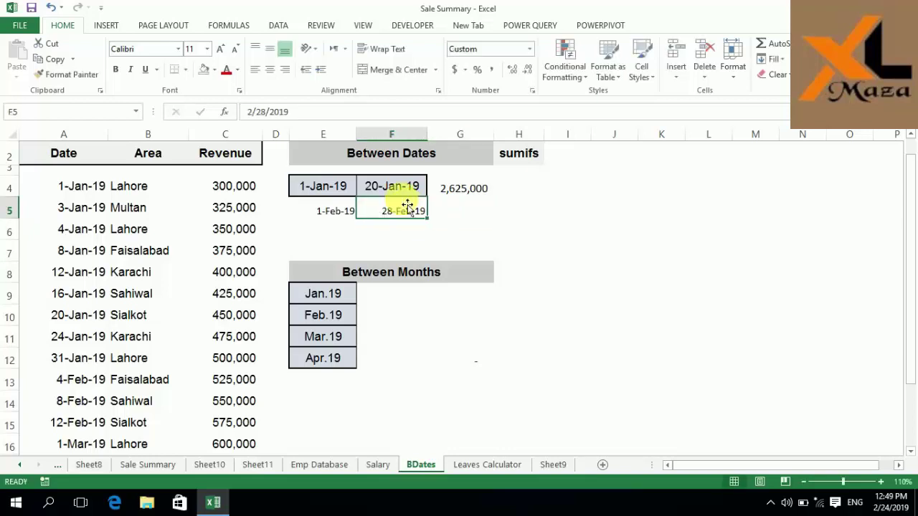
Copy the SUMIFS formula from G4 into G5 for the February date pair
{"action": "key", "text": "Right"}
{"action": "key", "text": "Left"}
{"action": "key", "text": "Left"}
{"action": "key", "text": "Left"}
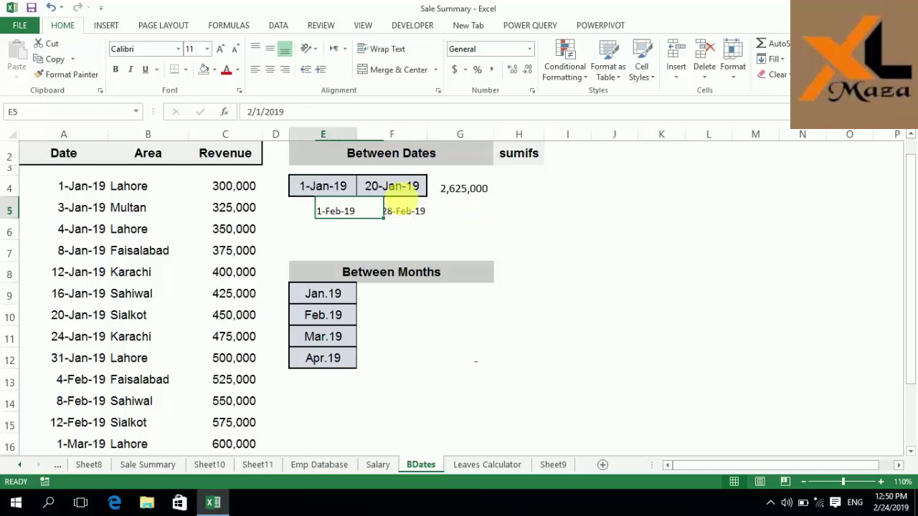
{"action": "key", "text": "Right"}
{"action": "key", "text": "Right"}
{"action": "key", "text": "Right"}
{"action": "key", "text": "Up"}
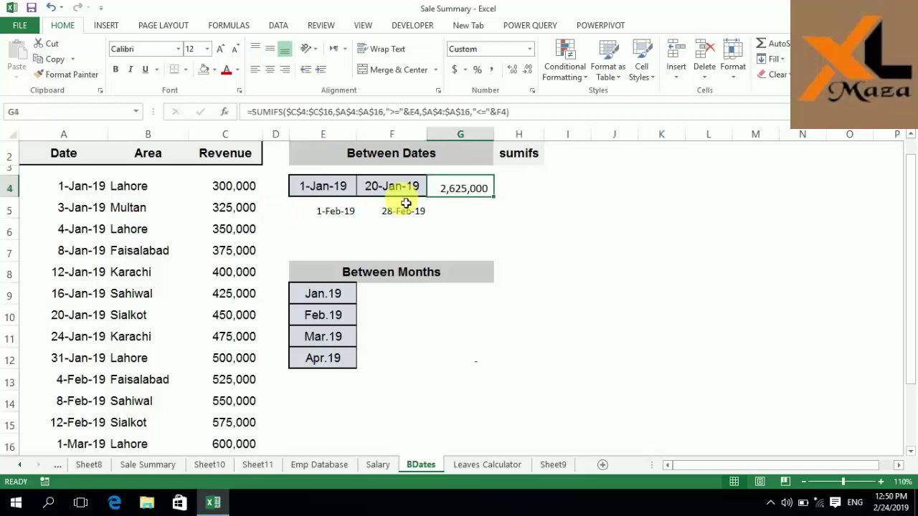
{"action": "key", "text": "ctrl+c"}
{"action": "key", "text": "Down"}
{"action": "key", "text": "ctrl+v"}
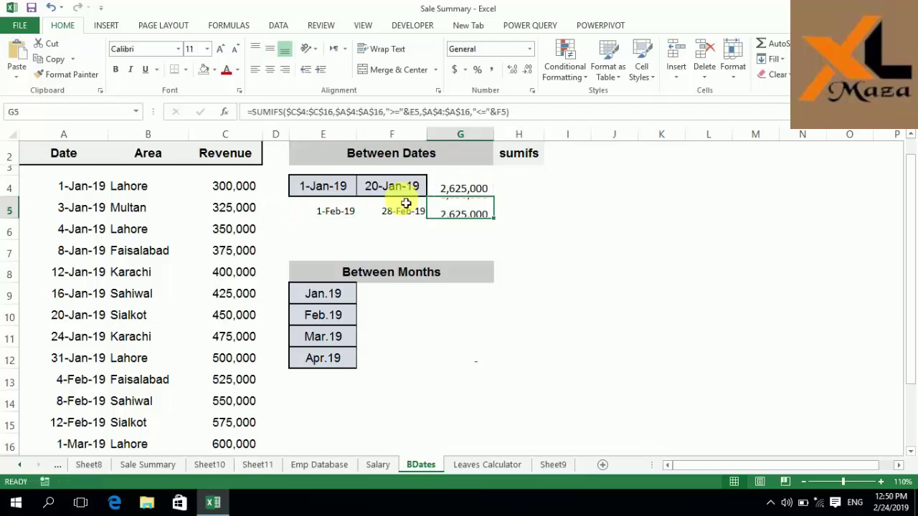
{"action": "key", "text": "Escape"}
Review the ranges and the date criteria referring to E5 and F5 in G5's SUMIFS formula
{"action": "key", "text": "F2"}
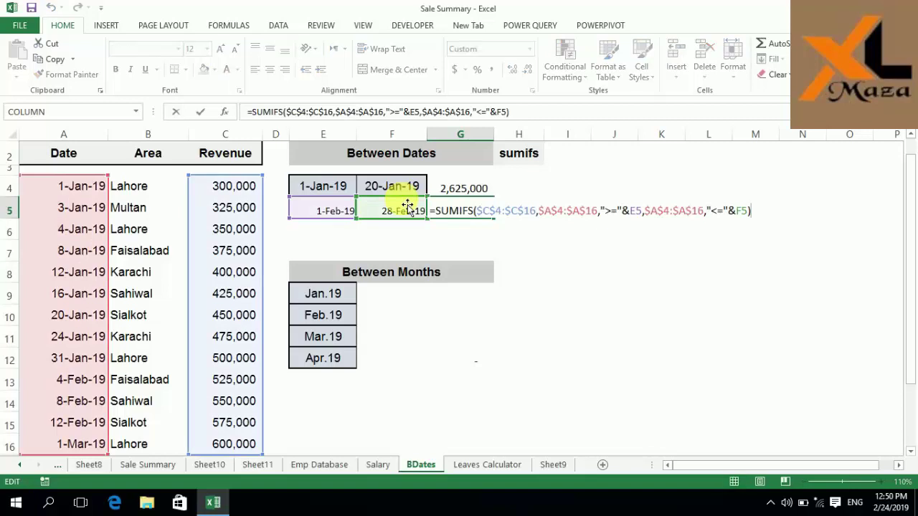
{"action": "key", "text": "Left"}
{"action": "key", "text": "Left"}
{"action": "key", "text": "Left"}
{"action": "key", "text": "Left"}
{"action": "key", "text": "Left"}
{"action": "key", "text": "Left"}
{"action": "key", "text": "Left"}
{"action": "key", "text": "Left"}
{"action": "key", "text": "Left"}
{"action": "key", "text": "Left"}
{"action": "key", "text": "Left"}
{"action": "key", "text": "Left"}
{"action": "key", "text": "Left"}
{"action": "key", "text": "Left"}
{"action": "key", "text": "Left"}
{"action": "key", "text": "Left"}
{"action": "key", "text": "Left"}
{"action": "key", "text": "Left"}
{"action": "key", "text": "Left"}
{"action": "key", "text": "Left"}
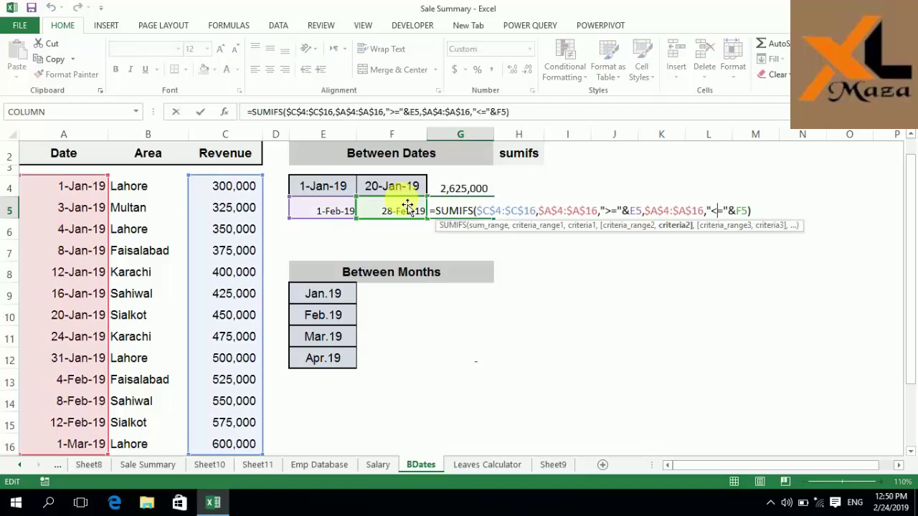
{"action": "key", "text": "Right"}
{"action": "key", "text": "Right"}
{"action": "key", "text": "Right"}
{"action": "key", "text": "Right"}
{"action": "key", "text": "Right"}
{"action": "key", "text": "Right"}
{"action": "key", "text": "Right"}
{"action": "key", "text": "Right"}
{"action": "key", "text": "Right"}
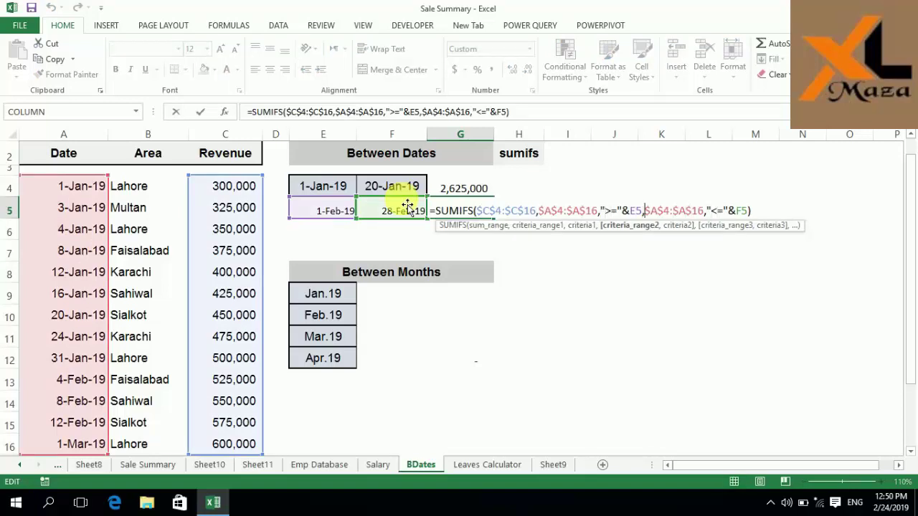
{"action": "key", "text": "Right"}
{"action": "key", "text": "Right"}
{"action": "key", "text": "Right"}
{"action": "key", "text": "Right"}
{"action": "key", "text": "Right"}
{"action": "key", "text": "Right"}
{"action": "key", "text": "Right"}
{"action": "key", "text": "Right"}
{"action": "key", "text": "Right"}
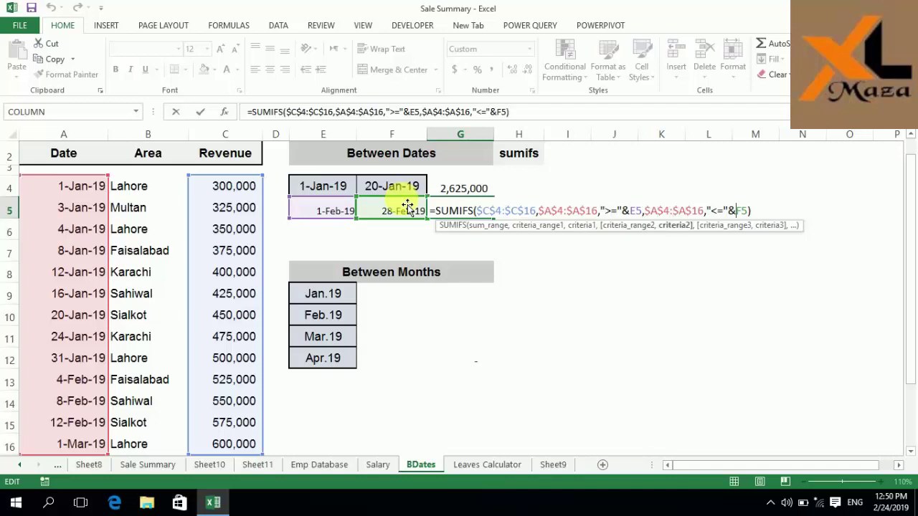
{"action": "key", "text": "Return"}
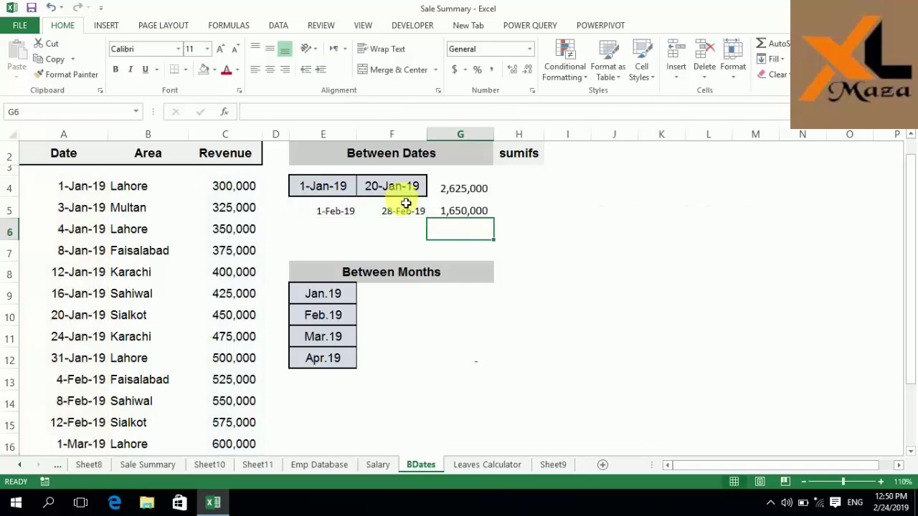
Check the sum of the revenue cells C13:C15, dated 4-Feb-19 to 12-Feb-19, against the SUMIFS result in G5
{"action": "key", "text": "Left"}
{"action": "key", "text": "Up"}
{"action": "key", "text": "Up"}
{"action": "key", "text": "Left"}
{"action": "key", "text": "Left"}
{"action": "key", "text": "Down"}
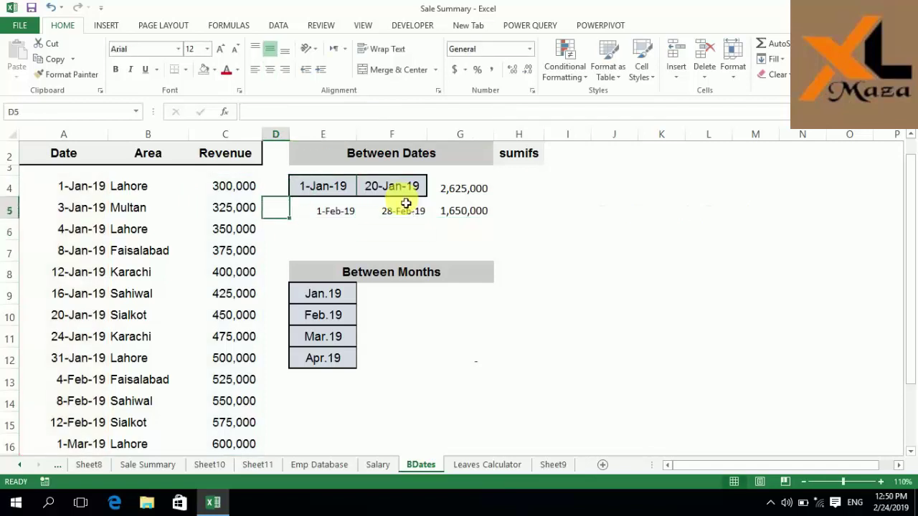
{"action": "key", "text": "Right"}
{"action": "key", "text": "Right"}
{"action": "key", "text": "Left"}
{"action": "key", "text": "Left"}
{"action": "key", "text": "Left"}
{"action": "key", "text": "Down"}
{"action": "key", "text": "Down"}
{"action": "key", "text": "Down"}
{"action": "key", "text": "Down"}
{"action": "key", "text": "Down"}
{"action": "key", "text": "Down"}
{"action": "key", "text": "Down"}
{"action": "key", "text": "Down"}
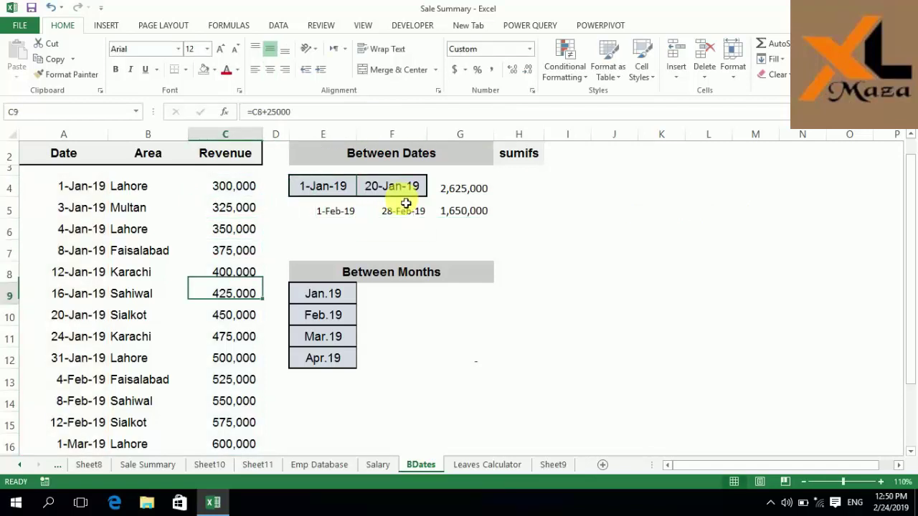
{"action": "key", "text": "Left"}
{"action": "key", "text": "Left"}
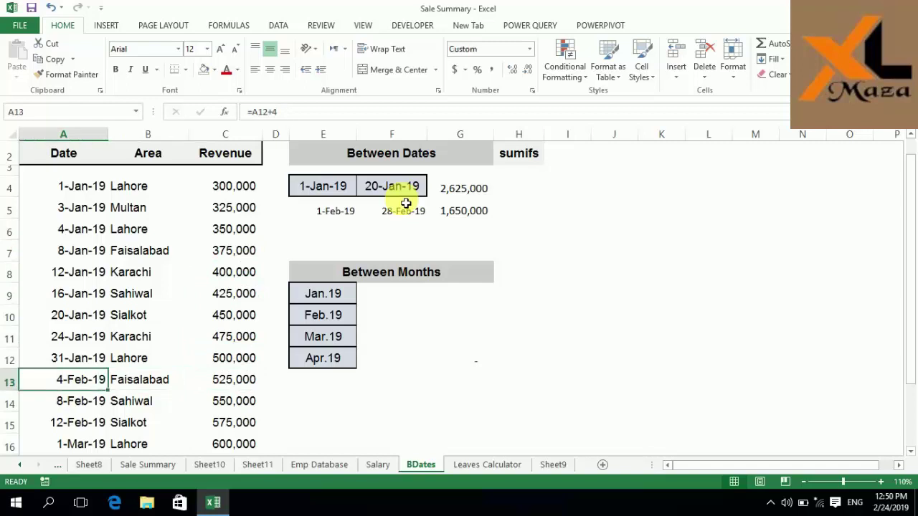
{"action": "key", "text": "Right"}
{"action": "key", "text": "Right"}
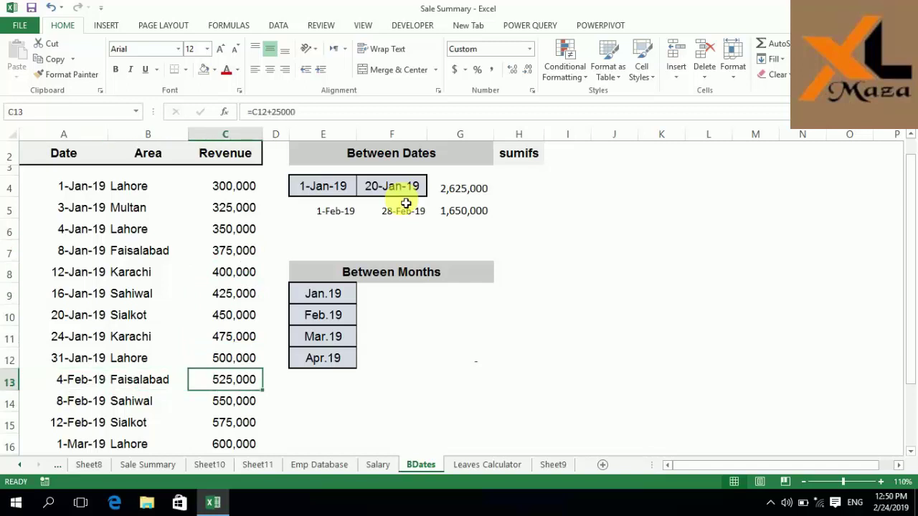
{"action": "key", "text": "Down"}
{"action": "key", "text": "Down"}
{"action": "key", "text": "Down"}
{"action": "key", "text": "Down"}
{"action": "key", "text": "Up"}
{"action": "key", "text": "Up"}
{"action": "key", "text": "Up"}
{"action": "key", "text": "Up"}
{"action": "key", "text": "Up"}
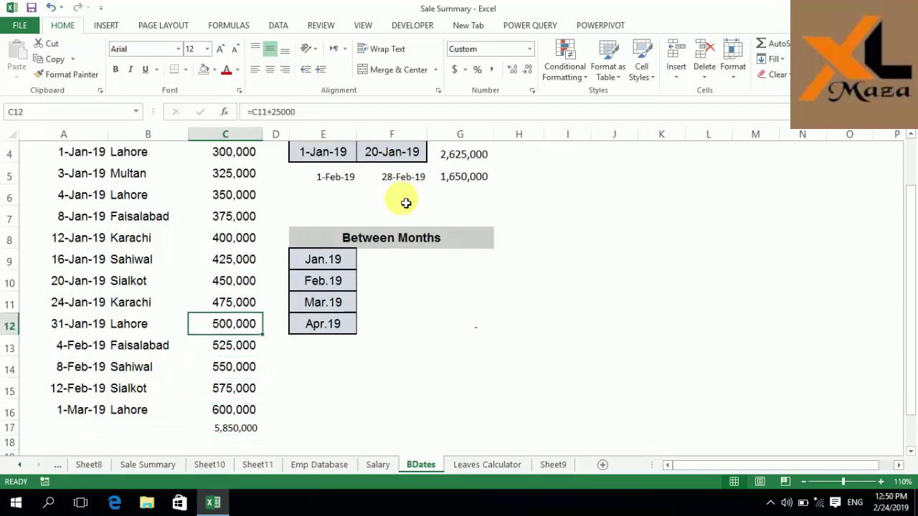
{"action": "key", "text": "Down"}
{"action": "key", "text": "shift+Down"}
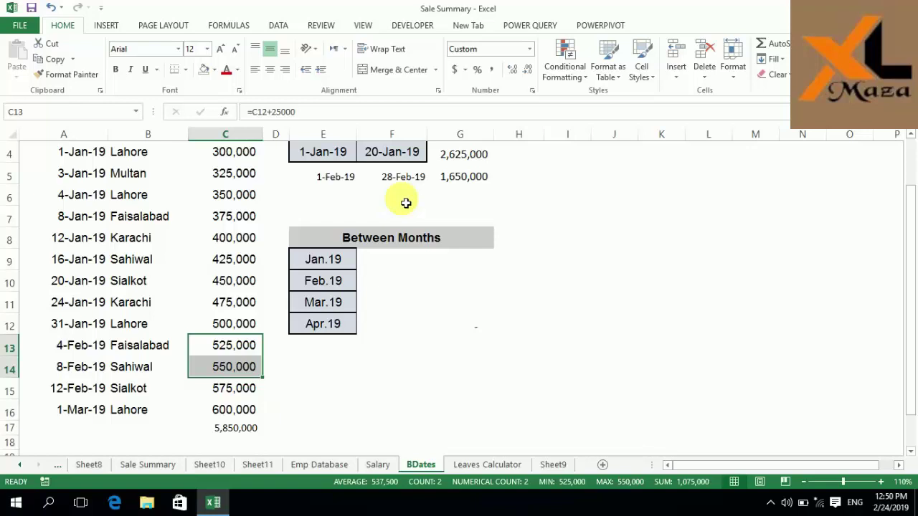
{"action": "key", "text": "shift+Down"}
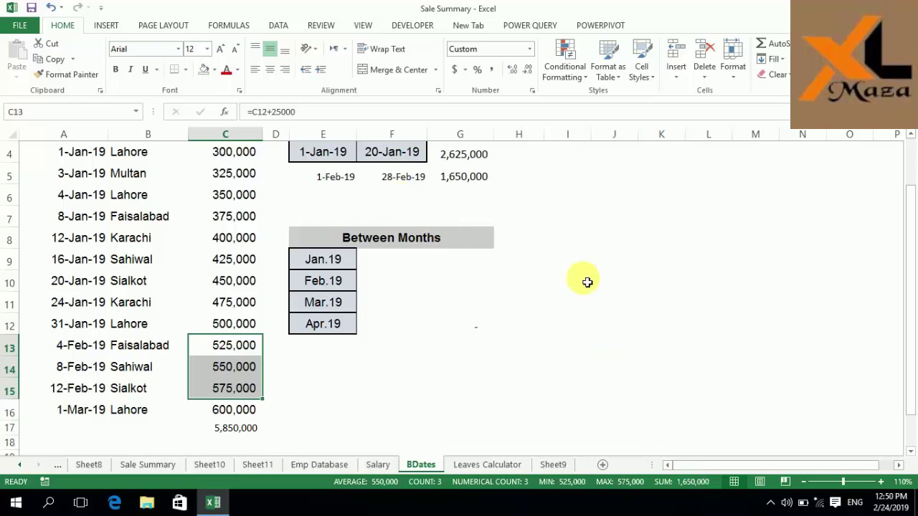
{"action": "left_click", "coordinate": [475, 183]}
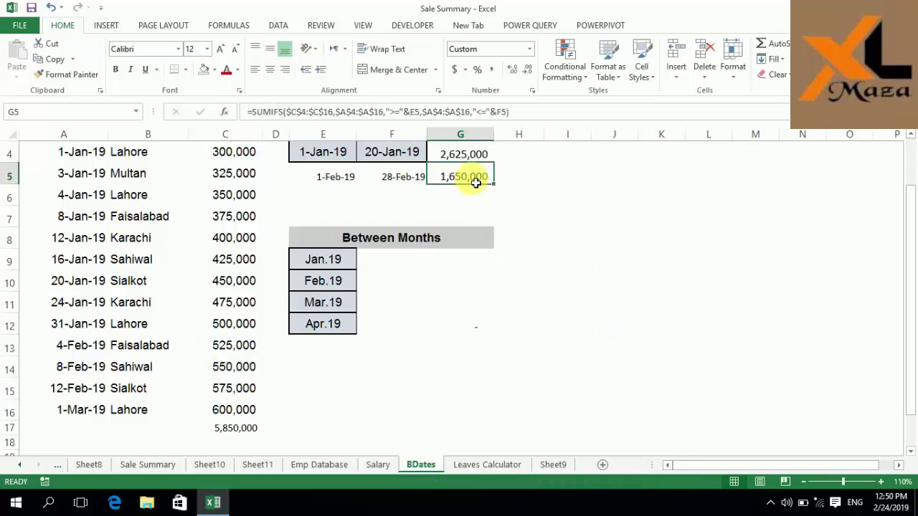
Examine the month entries E9:E12 under Between Months and the date-based SUMIFS formula in G5
{"action": "key", "text": "Up"}
{"action": "key", "text": "Up"}
{"action": "key", "text": "Up"}
{"action": "key", "text": "Down"}
{"action": "key", "text": "Down"}
{"action": "key", "text": "Down"}
{"action": "key", "text": "Down"}
{"action": "key", "text": "Down"}
{"action": "key", "text": "Down"}
{"action": "key", "text": "Down"}
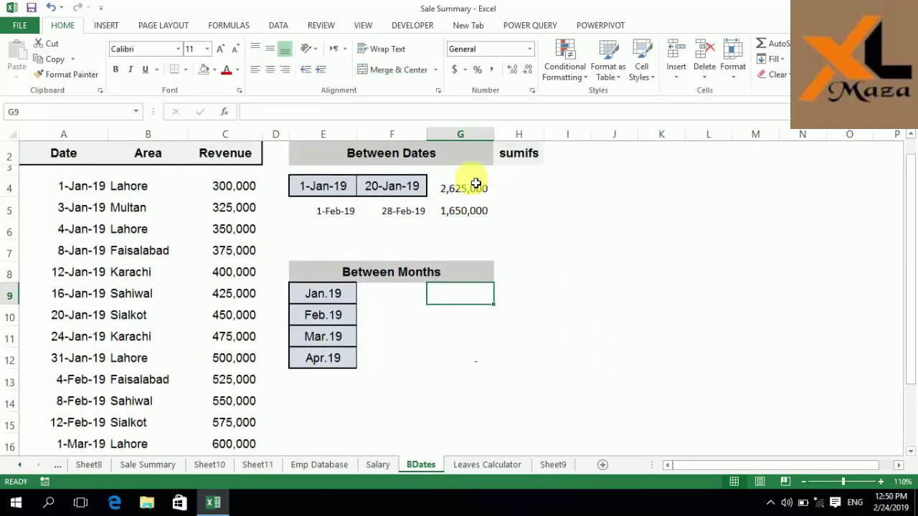
{"action": "key", "text": "Up"}
{"action": "key", "text": "Down"}
{"action": "key", "text": "Left"}
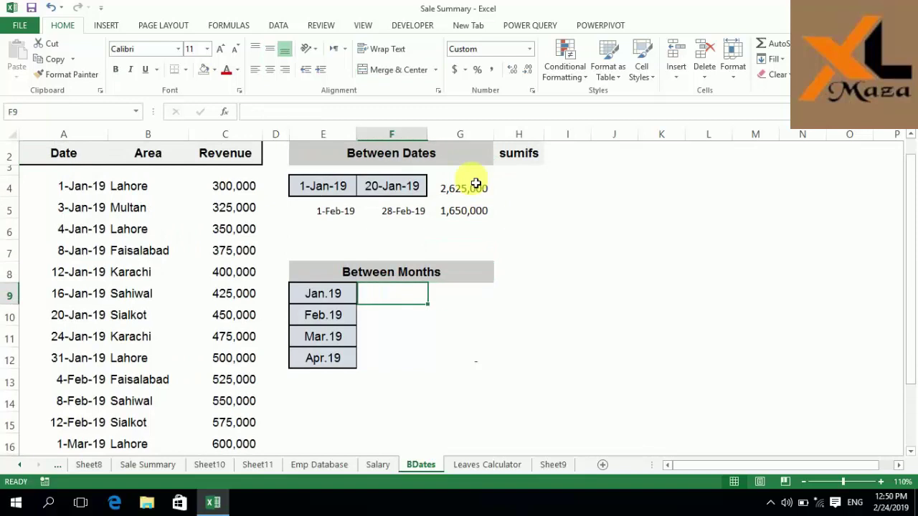
{"action": "key", "text": "Right"}
{"action": "key", "text": "Left"}
{"action": "key", "text": "Left"}
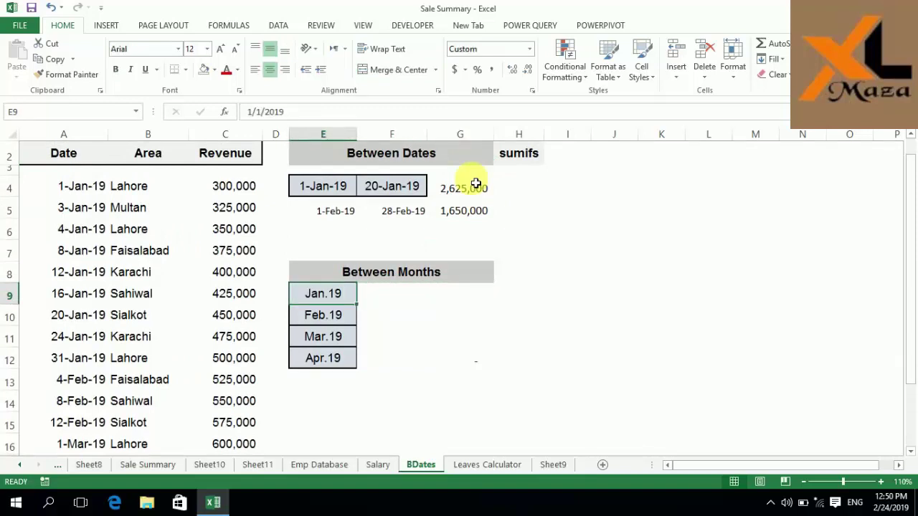
{"action": "key", "text": "Down"}
{"action": "key", "text": "Up"}
{"action": "key", "text": "Down"}
{"action": "key", "text": "Down"}
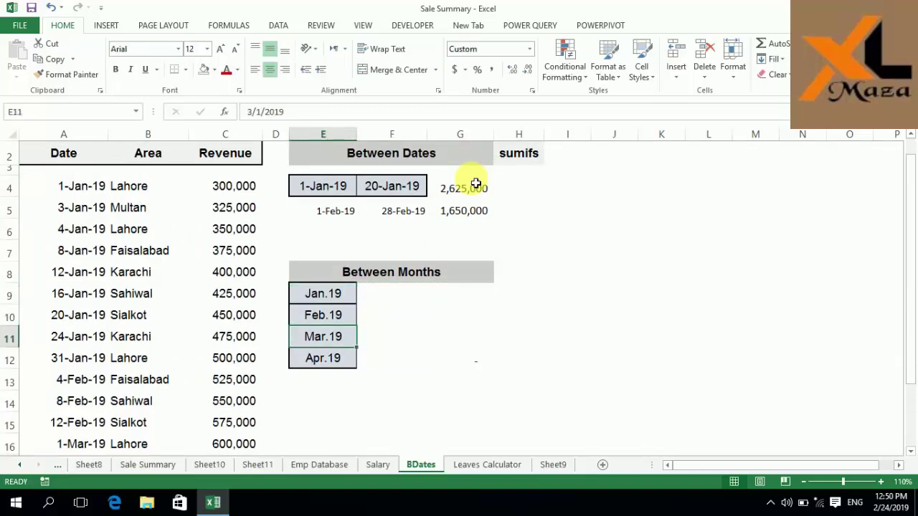
{"action": "key", "text": "Down"}
{"action": "key", "text": "Down"}
{"action": "key", "text": "Up"}
{"action": "key", "text": "Up"}
{"action": "key", "text": "Up"}
{"action": "key", "text": "Up"}
{"action": "key", "text": "Right"}
{"action": "key", "text": "Right"}
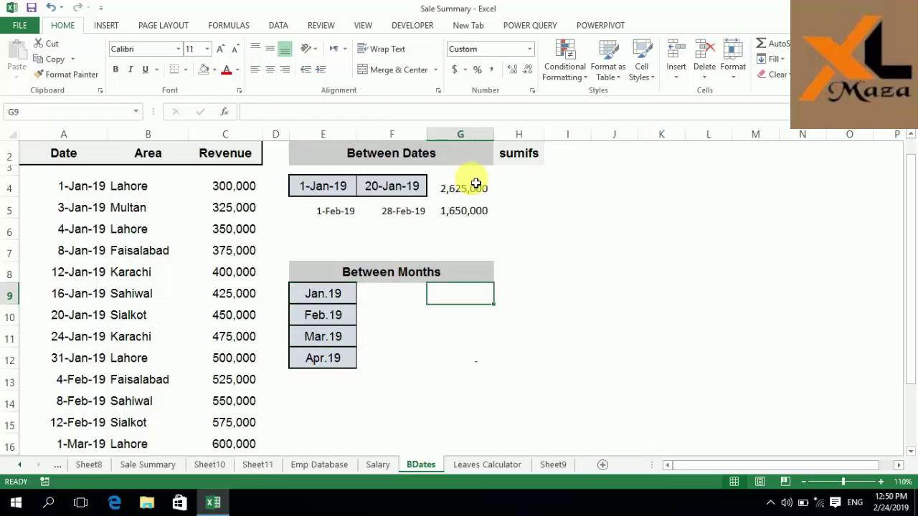
{"action": "key", "text": "Up"}
{"action": "key", "text": "Up"}
{"action": "key", "text": "Up"}
{"action": "key", "text": "Up"}
{"action": "key", "text": "Up"}
{"action": "key", "text": "Up"}
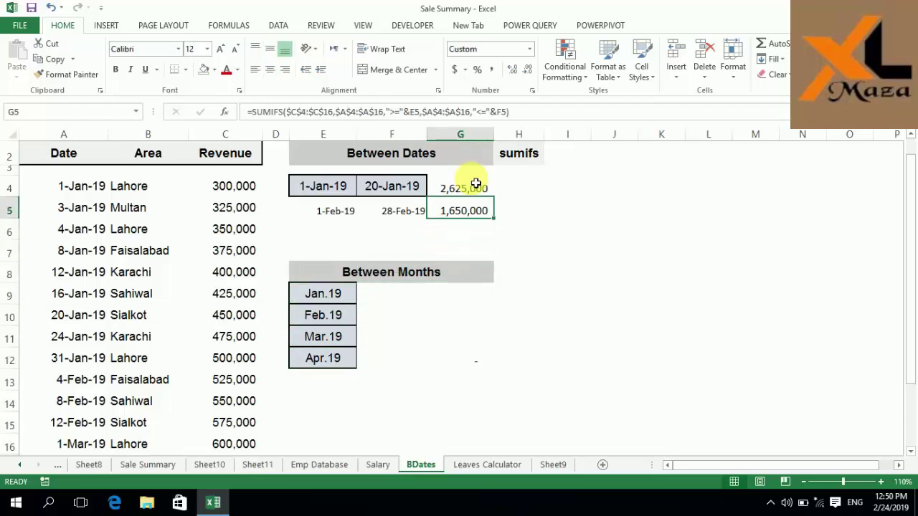
{"action": "key", "text": "Down"}
{"action": "key", "text": "Down"}
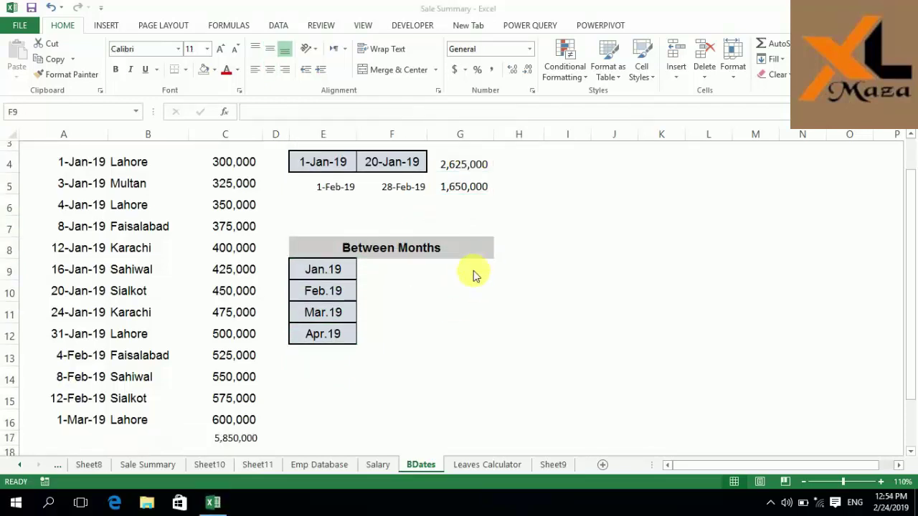
Start a SUMIFS formula in G9 with the revenue cells C4:C16 as the sum range
{"action": "key", "text": "Right"}
{"action": "key", "text": "Right"}
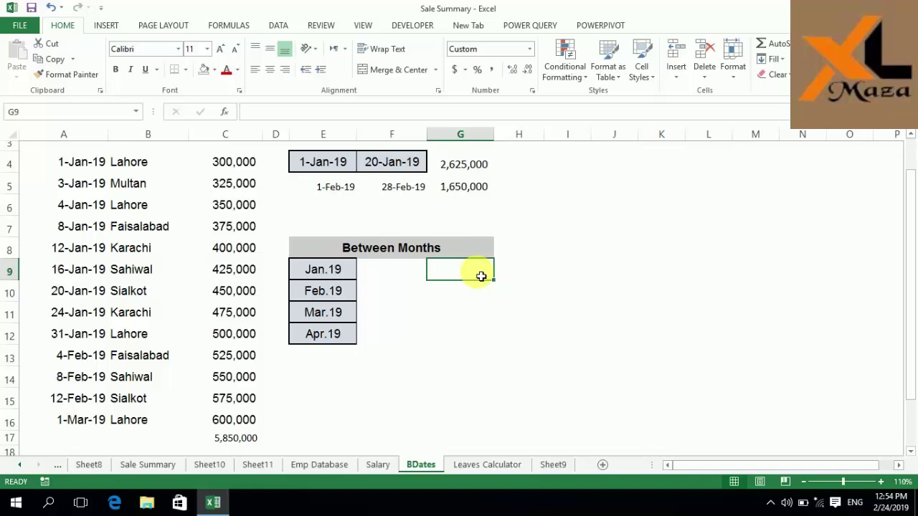
{"action": "type", "text": "="}
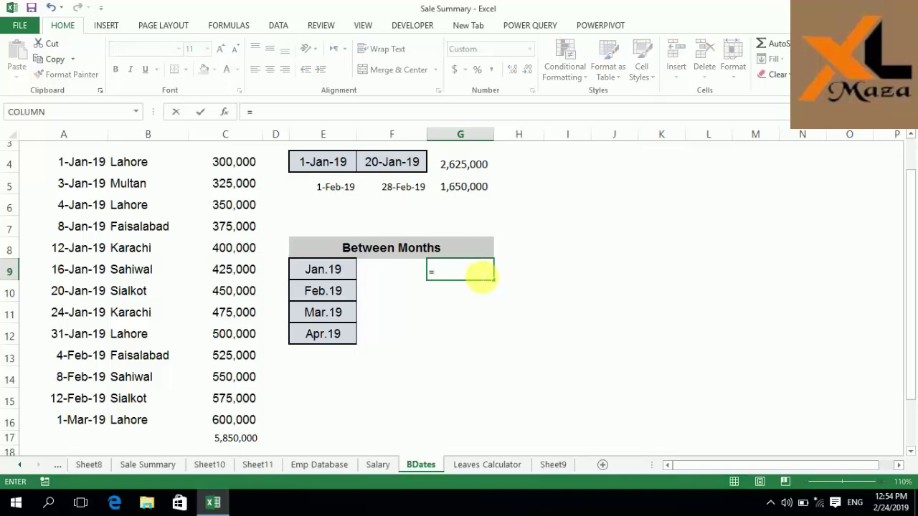
{"action": "type", "text": "SUMIFS"}
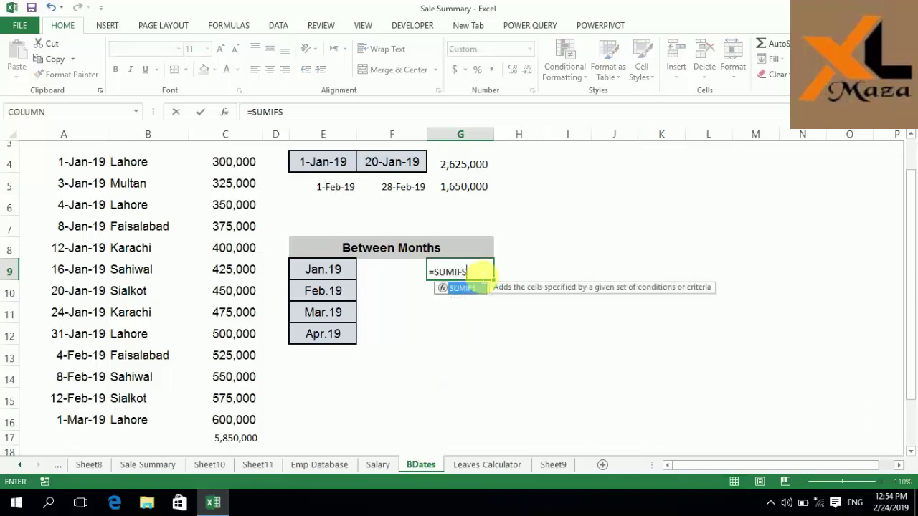
{"action": "type", "text": "("}
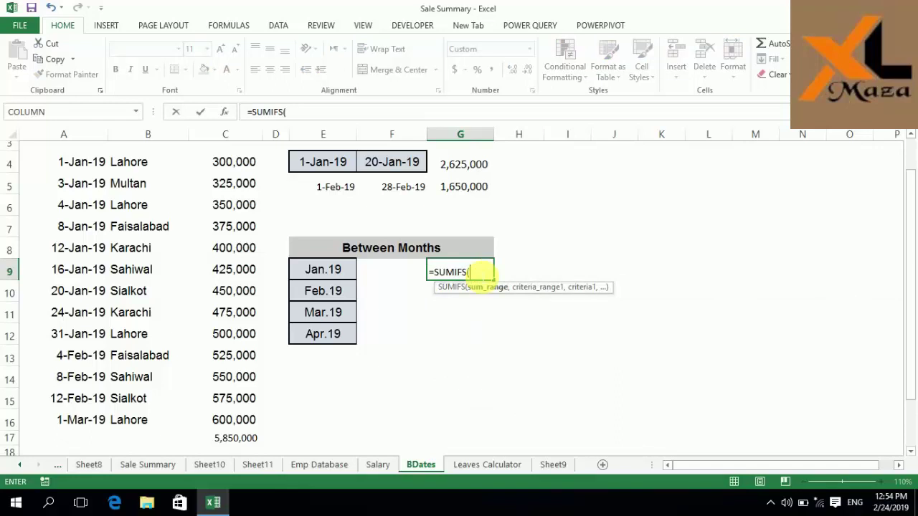
{"action": "key", "text": "Left"}
{"action": "key", "text": "Left"}
{"action": "key", "text": "Left"}
{"action": "key", "text": "Left"}
{"action": "key", "text": "Up"}
{"action": "key", "text": "Up"}
{"action": "key", "text": "Up"}
{"action": "key", "text": "Up"}
{"action": "key", "text": "Up"}
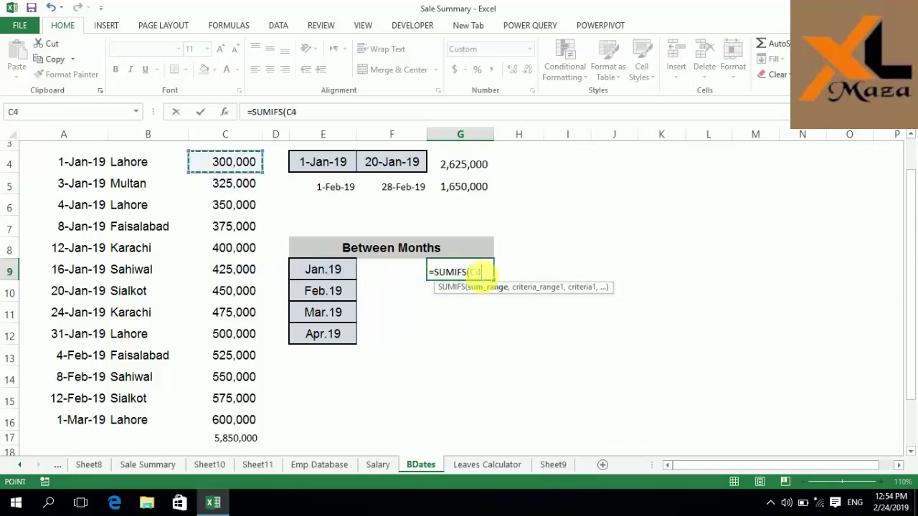
{"action": "key", "text": "ctrl+shift+Down"}
{"action": "key", "text": "shift+Up"}
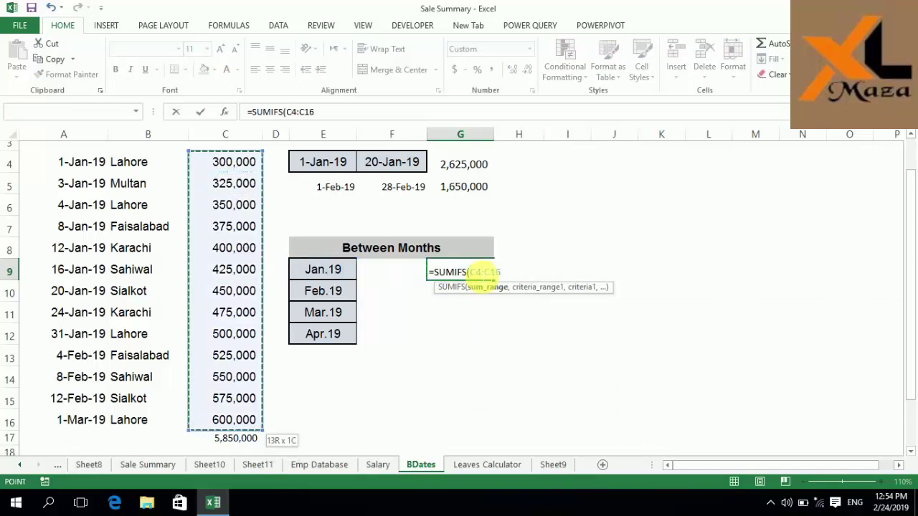
{"action": "type", "text": ","}
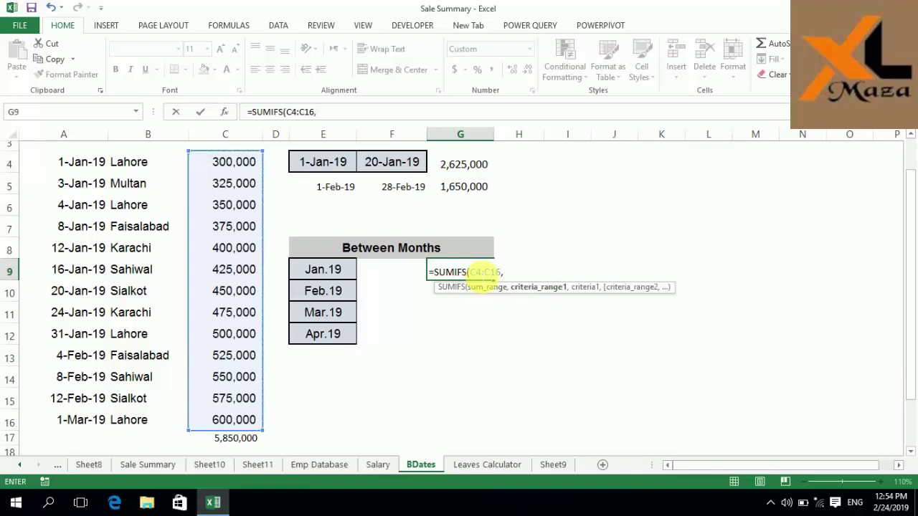
Remove the stray F9 reference from G9's formula and make the sum range's end absolute, giving C4:$C$16
{"action": "key", "text": "Left"}
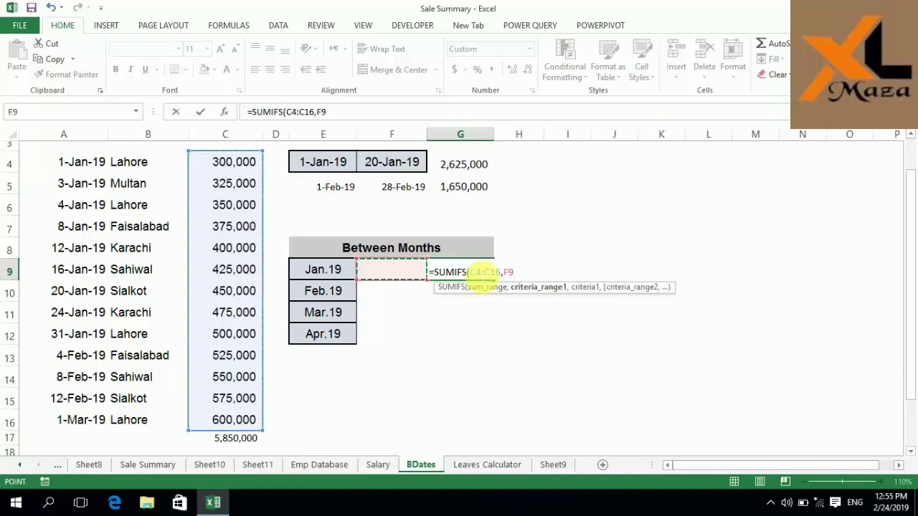
{"action": "key", "text": "BackSpace"}
{"action": "key", "text": "BackSpace"}
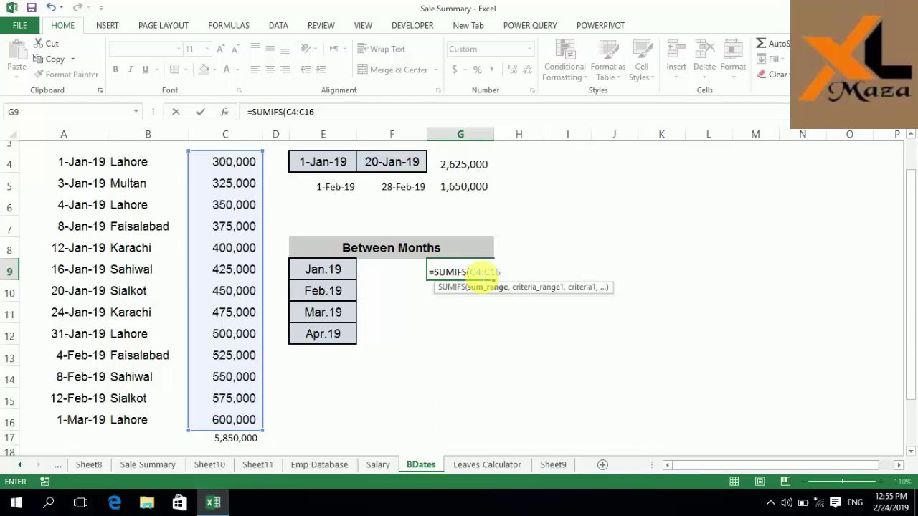
{"action": "key", "text": "F4"}
{"action": "type", "text": ","}
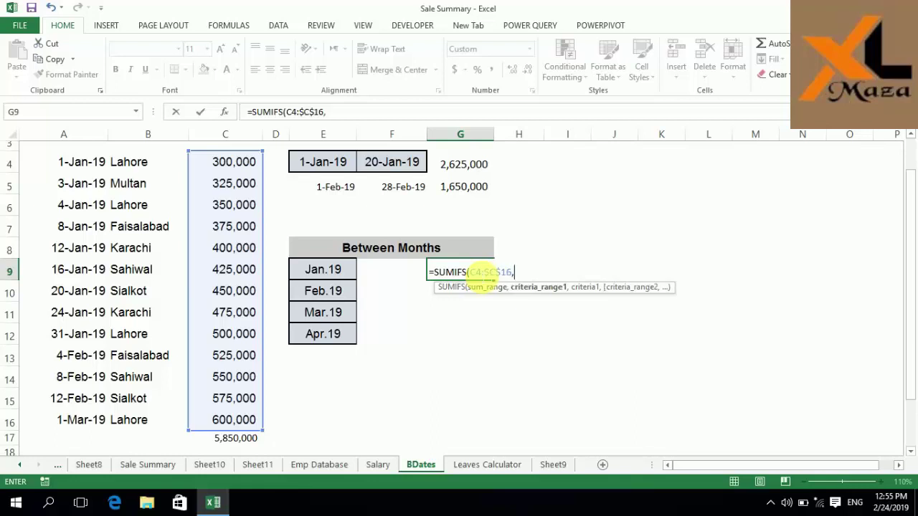
Add the date cells $A$4:$A$16 as the first criteria range, with absolute references, in G9's SUMIFS formula
{"action": "key", "text": "Left"}
{"action": "key", "text": "Left"}
{"action": "key", "text": "Left"}
{"action": "key", "text": "Left"}
{"action": "key", "text": "Left"}
{"action": "key", "text": "Left"}
{"action": "key", "text": "Up"}
{"action": "key", "text": "Up"}
{"action": "key", "text": "Up"}
{"action": "key", "text": "Up"}
{"action": "key", "text": "Up"}
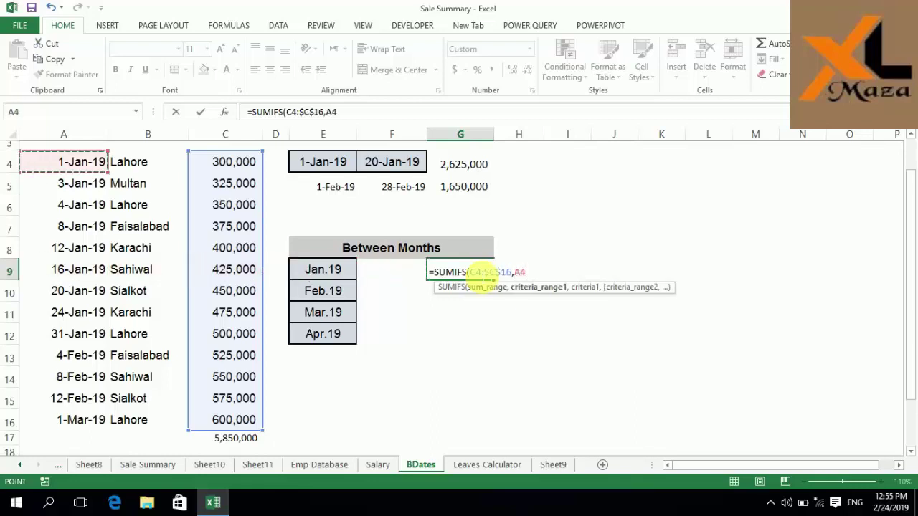
{"action": "key", "text": "ctrl+shift+Down"}
{"action": "key", "text": "F4"}
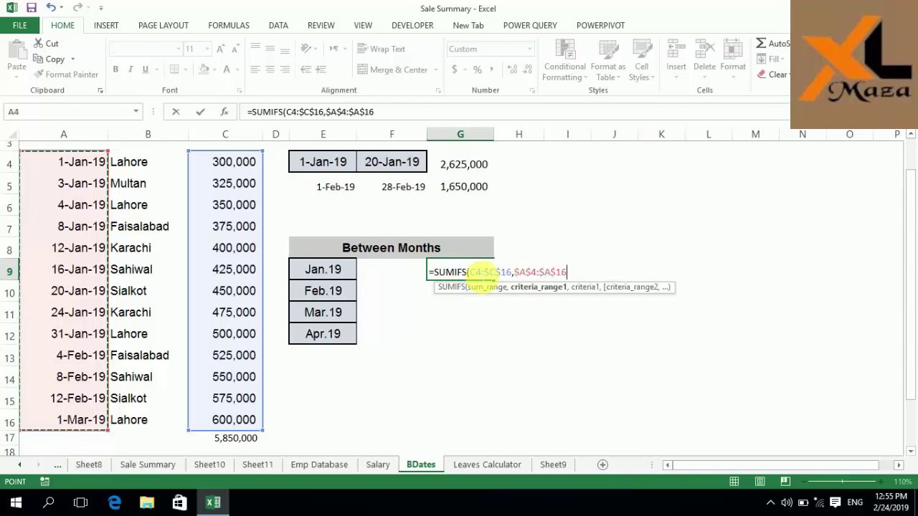
Complete G9's SUMIFS formula with month cell E9 as the first criterion
{"action": "type", "text": ","}
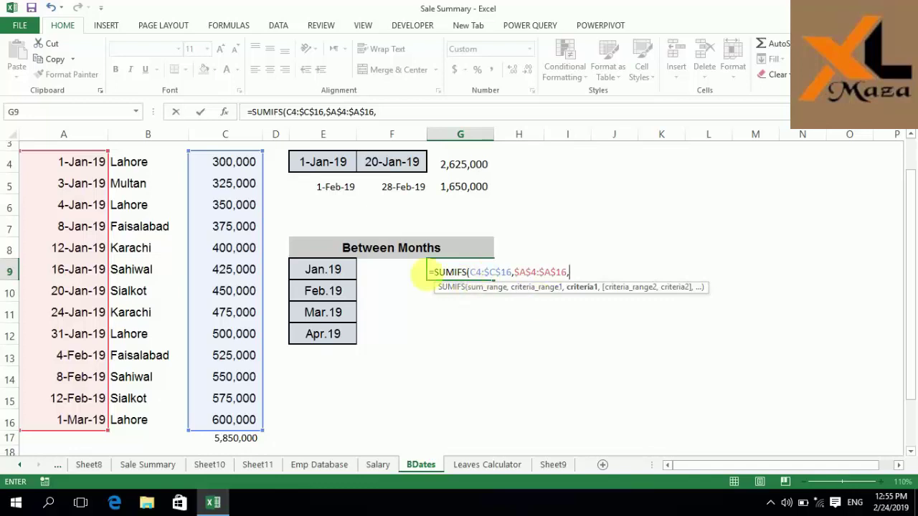
{"action": "left_click", "coordinate": [339, 281]}
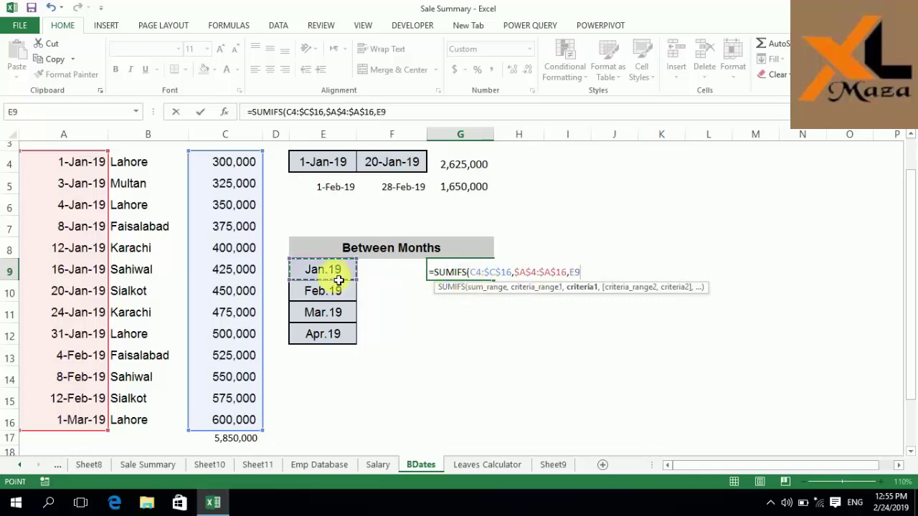
{"action": "key", "text": "Return"}
{"action": "key", "text": "Up"}
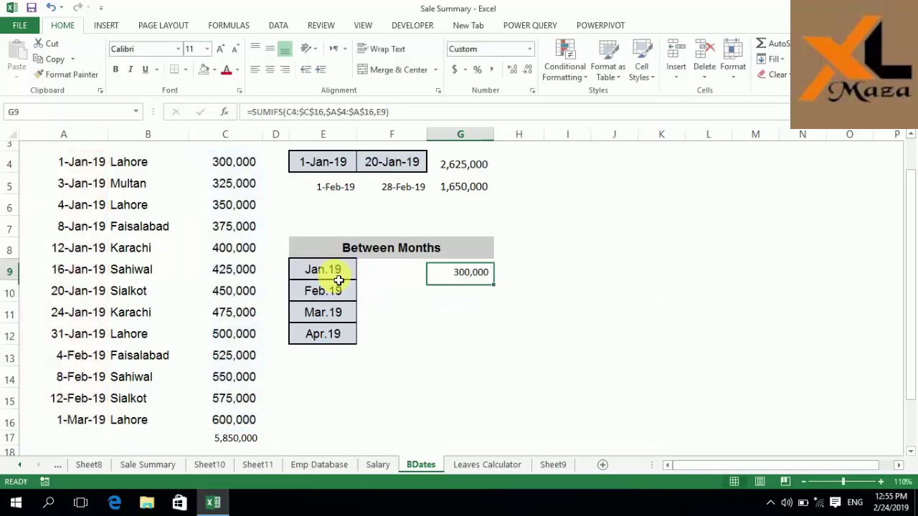
Examine the date stored behind E9, the start and end dates in E4:F5, and the formula in G9
{"action": "left_click", "coordinate": [338, 280]}
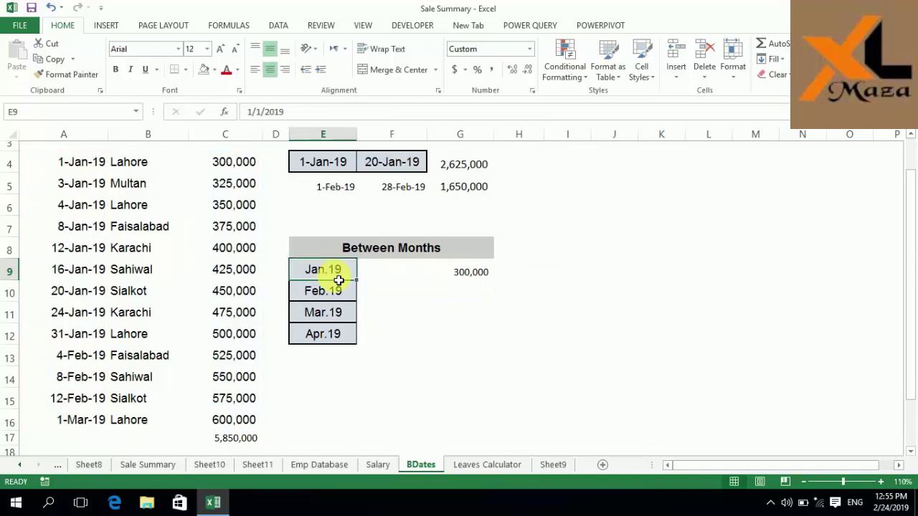
{"action": "key", "text": "Up"}
{"action": "key", "text": "Up"}
{"action": "key", "text": "Up"}
{"action": "key", "text": "Up"}
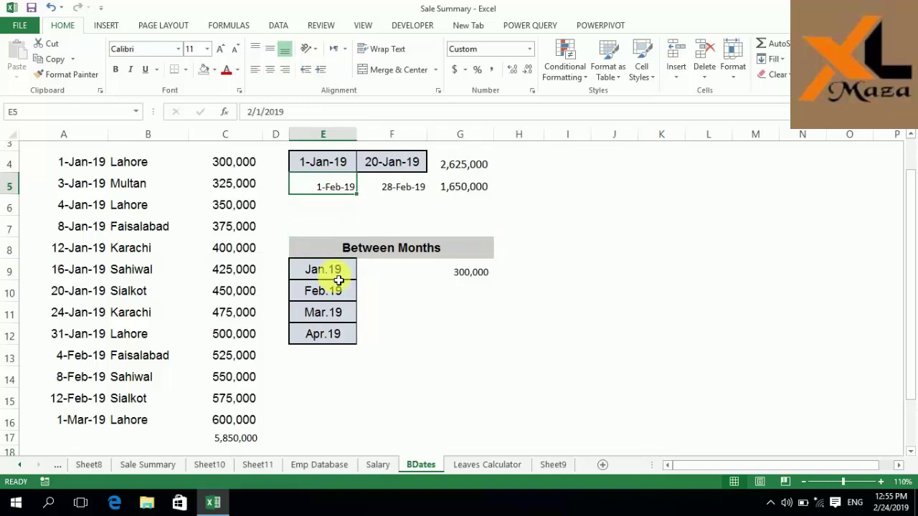
{"action": "key", "text": "Up"}
{"action": "key", "text": "Left"}
{"action": "key", "text": "Left"}
{"action": "key", "text": "Right"}
{"action": "key", "text": "Right"}
{"action": "key", "text": "Right"}
{"action": "key", "text": "Down"}
{"action": "key", "text": "Down"}
{"action": "key", "text": "Down"}
{"action": "key", "text": "Down"}
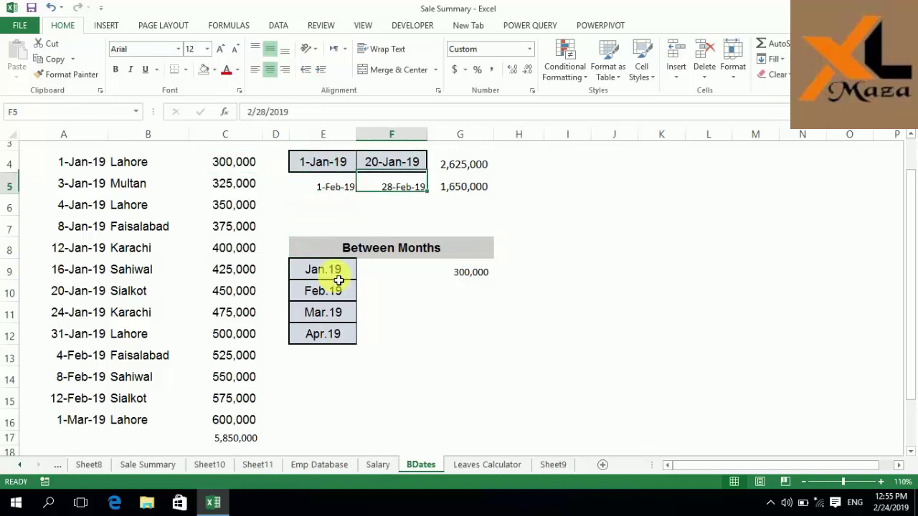
{"action": "key", "text": "Down"}
{"action": "key", "text": "Right"}
{"action": "key", "text": "Right"}
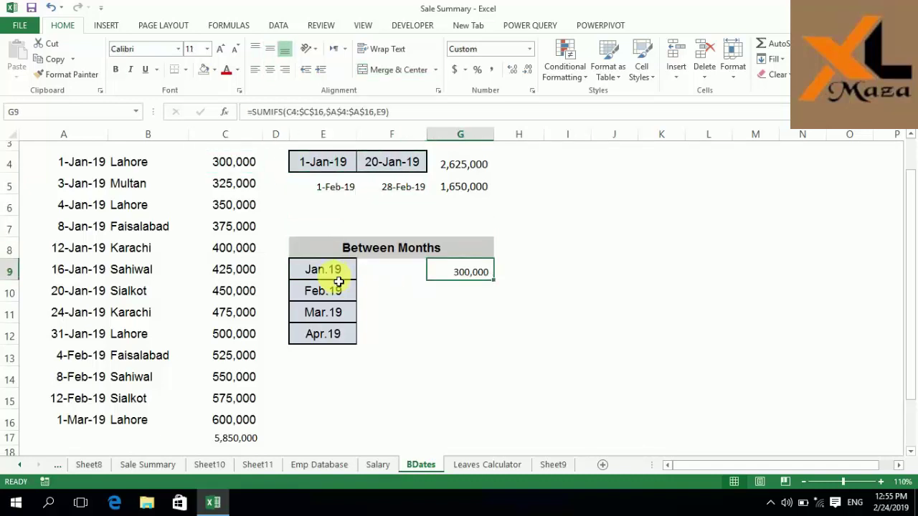
Compare the total in G9 with the underlying date stored in the January month cell E9
{"action": "left_click", "coordinate": [848, 482]}
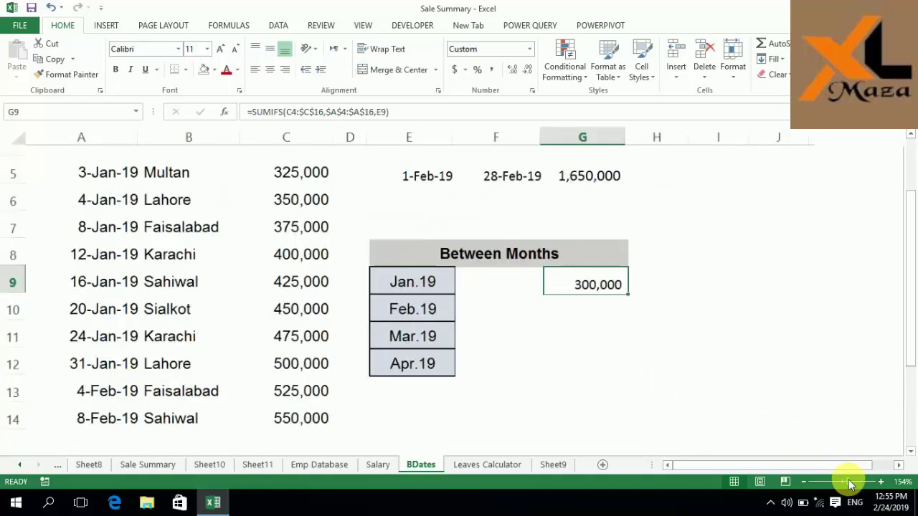
{"action": "key", "text": "Right"}
{"action": "key", "text": "Right"}
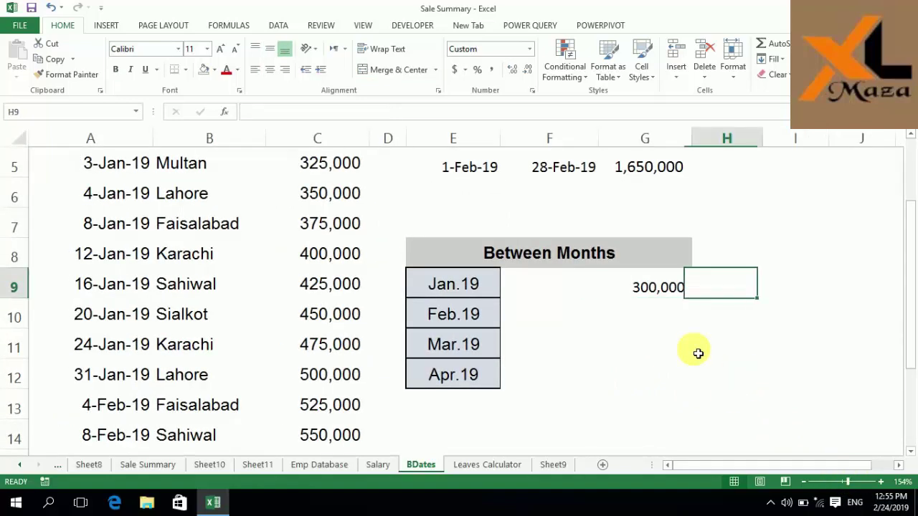
{"action": "key", "text": "Left"}
{"action": "key", "text": "Left"}
{"action": "key", "text": "Right"}
{"action": "key", "text": "Right"}
{"action": "key", "text": "Left"}
{"action": "key", "text": "Left"}
{"action": "key", "text": "Left"}
{"action": "key", "text": "Left"}
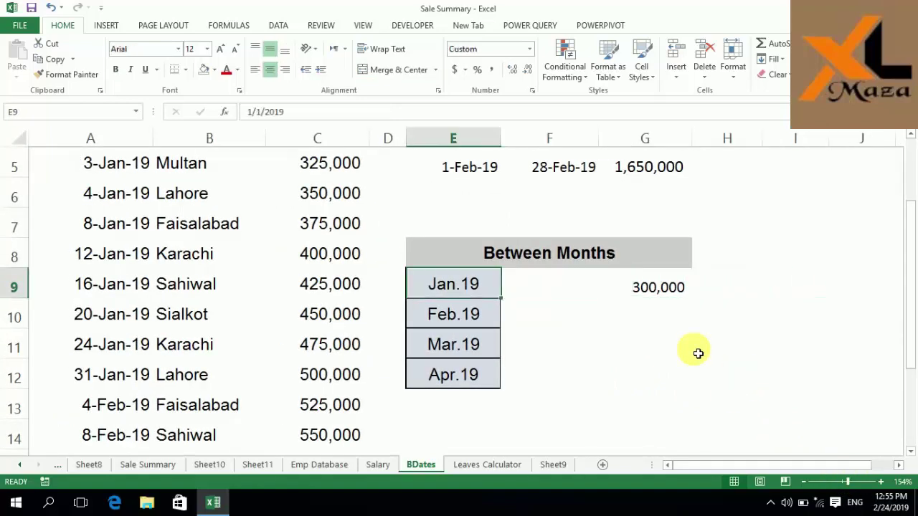
{"action": "key", "text": "Right"}
{"action": "key", "text": "Left"}
{"action": "key", "text": "Right"}
{"action": "key", "text": "Right"}
{"action": "key", "text": "Right"}
{"action": "key", "text": "Left"}
{"action": "key", "text": "Left"}
{"action": "key", "text": "Left"}
{"action": "key", "text": "Left"}
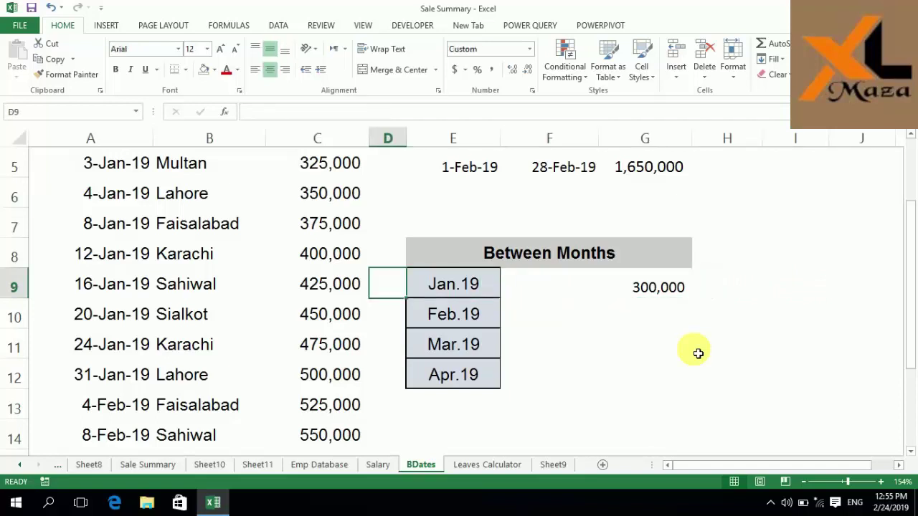
{"action": "key", "text": "Right"}
{"action": "key", "text": "F2"}
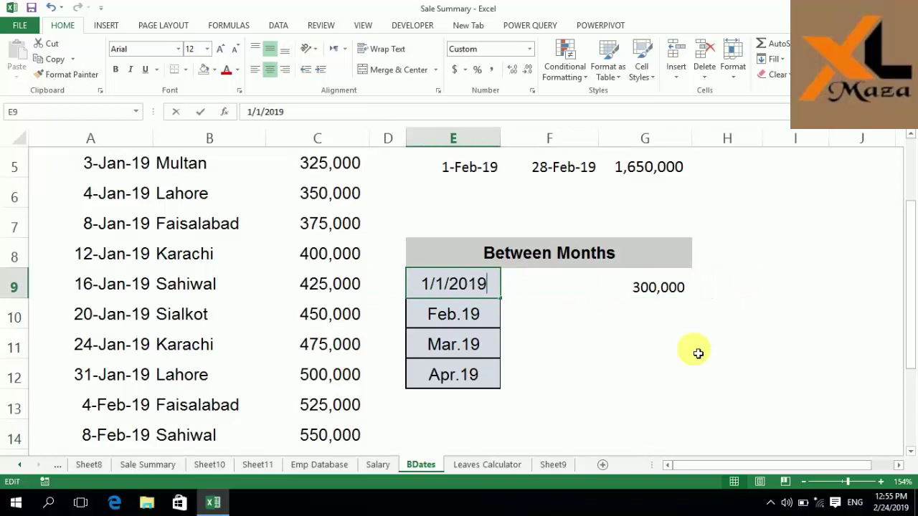
{"action": "key", "text": "Escape"}
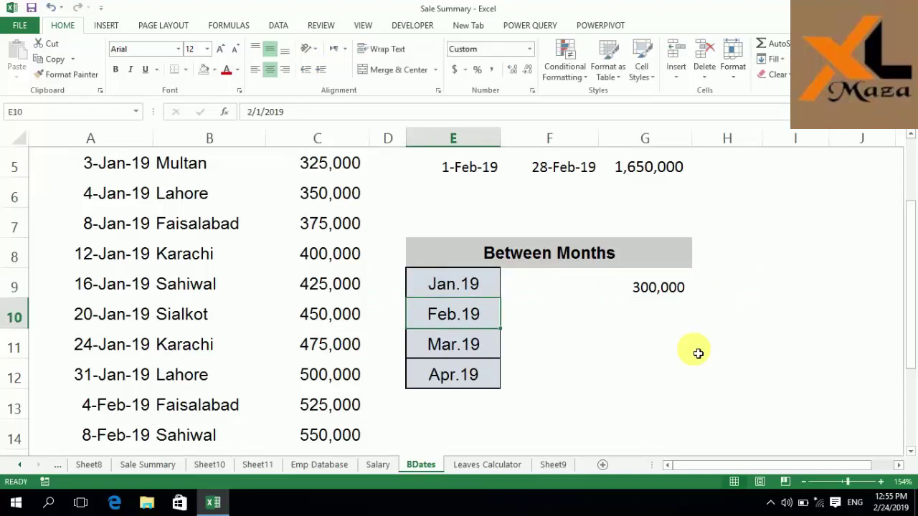
Enter the function name EOMONTH as plain text in H9
{"action": "key", "text": "Right"}
{"action": "key", "text": "Right"}
{"action": "key", "text": "Right"}
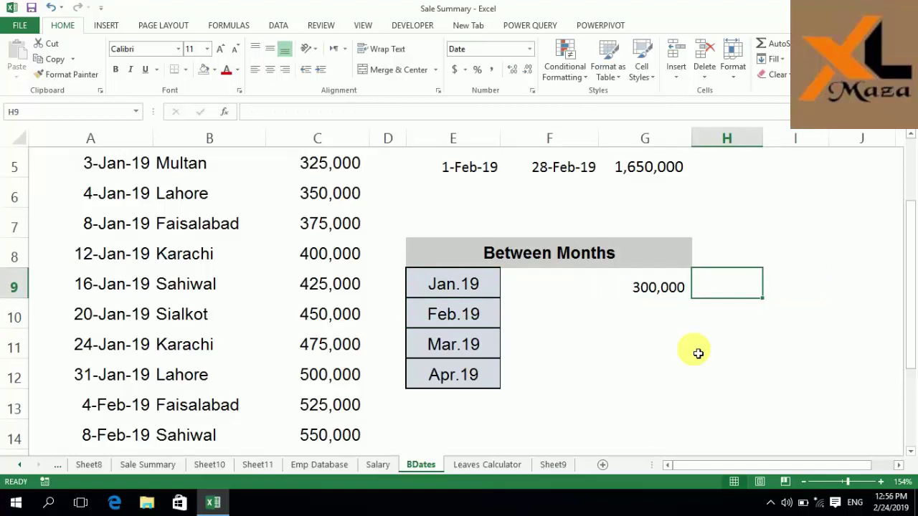
{"action": "type", "text": "E"}
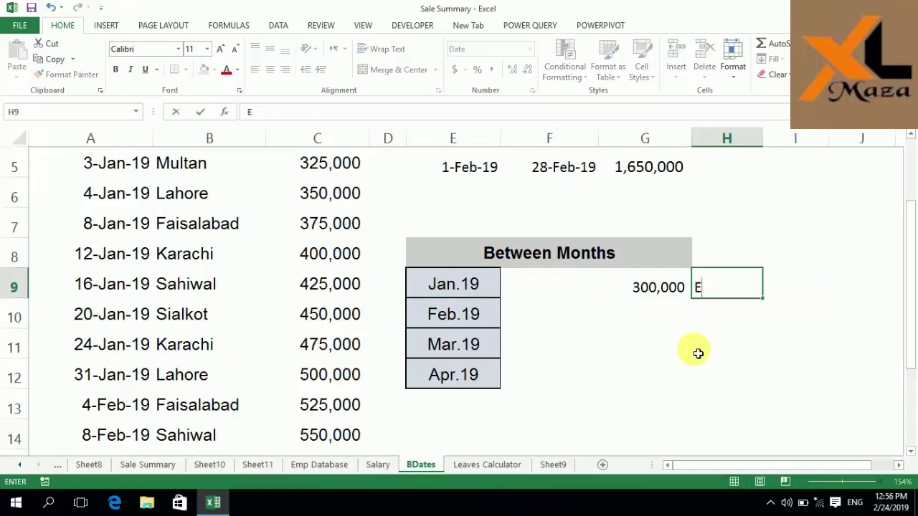
{"action": "type", "text": "OMONTH"}
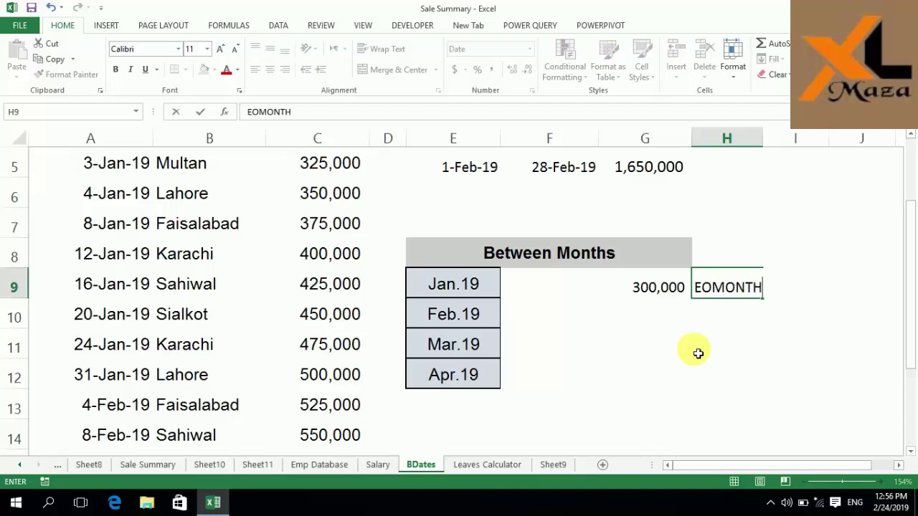
{"action": "key", "text": "Right"}
{"action": "key", "text": "Left"}
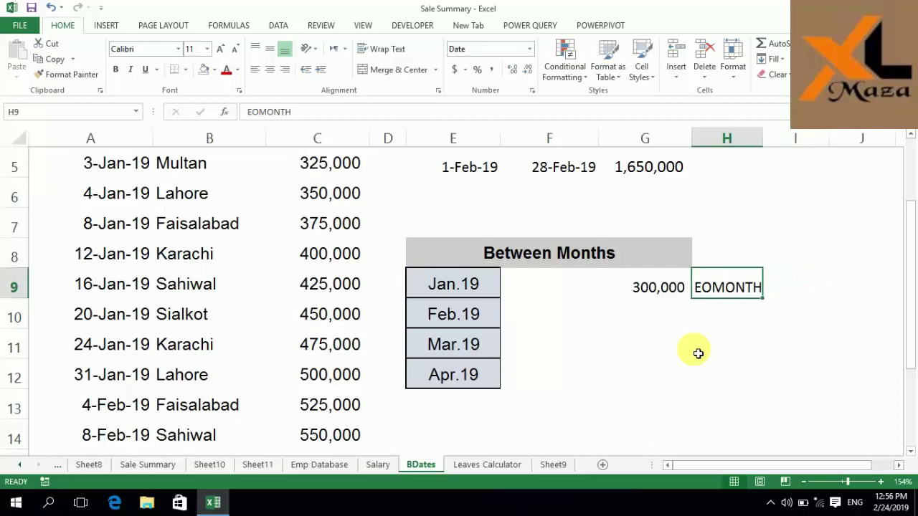
{"action": "key", "text": "Right"}
{"action": "key", "text": "Left"}
{"action": "key", "text": "Left"}
{"action": "key", "text": "Left"}
{"action": "key", "text": "Left"}
{"action": "key", "text": "Left"}
{"action": "key", "text": "Right"}
{"action": "key", "text": "Right"}
{"action": "key", "text": "Right"}
{"action": "key", "text": "Right"}
Start an EOMONTH formula in H9
{"action": "type", "text": "="}
{"action": "type", "text": "EOMON"}
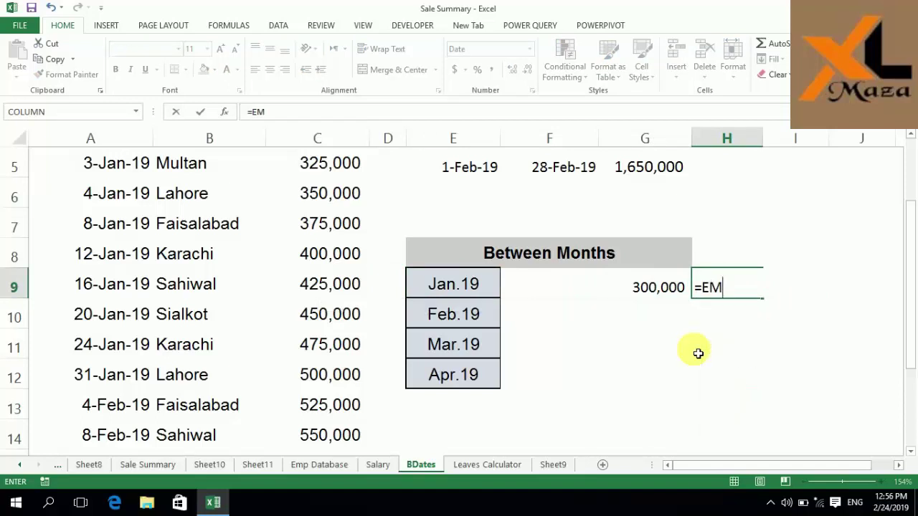
{"action": "key", "text": "BackSpace"}
{"action": "key", "text": "BackSpace"}
{"action": "key", "text": "BackSpace"}
{"action": "key", "text": "BackSpace"}
{"action": "key", "text": "BackSpace"}
{"action": "type", "text": "EOMN"}
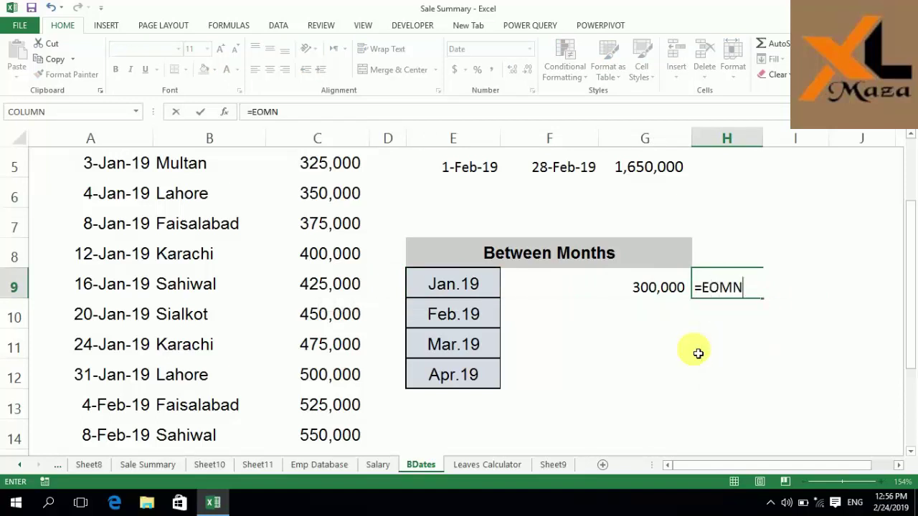
{"action": "key", "text": "BackSpace"}
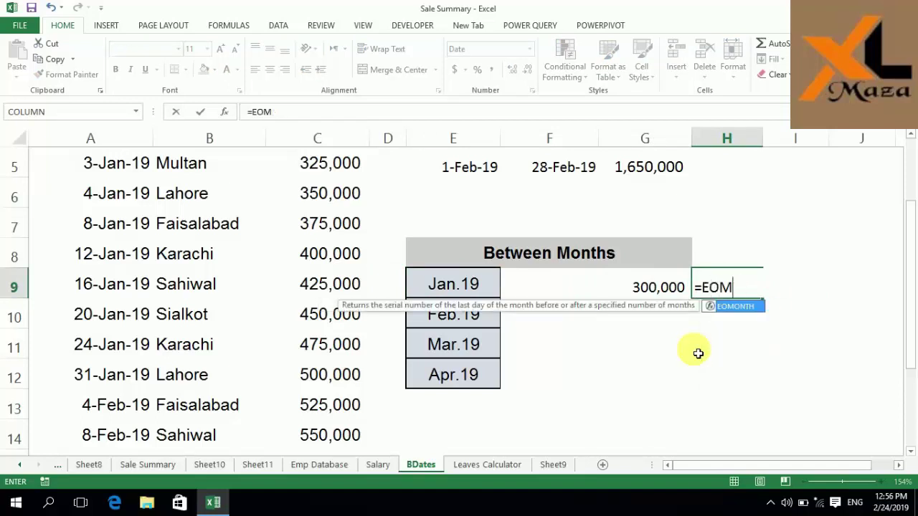
{"action": "type", "text": "ONH"}
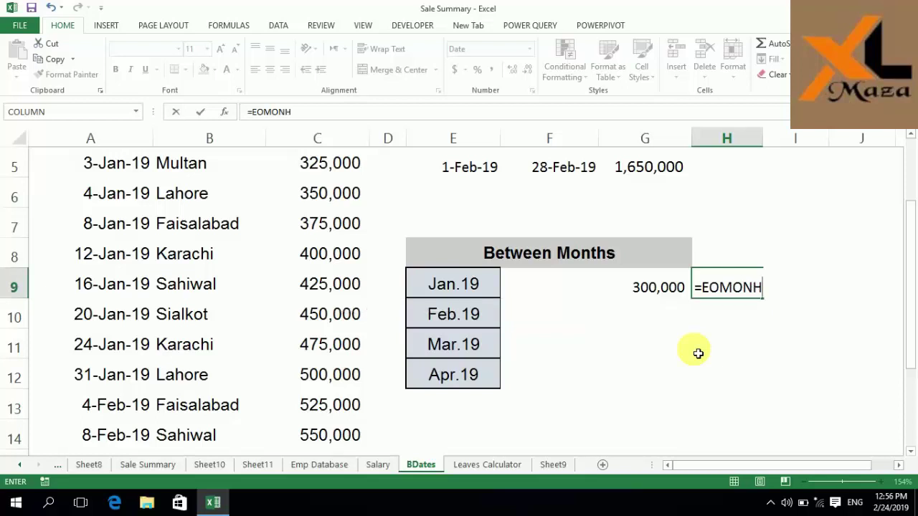
{"action": "key", "text": "BackSpace"}
{"action": "key", "text": "Tab"}
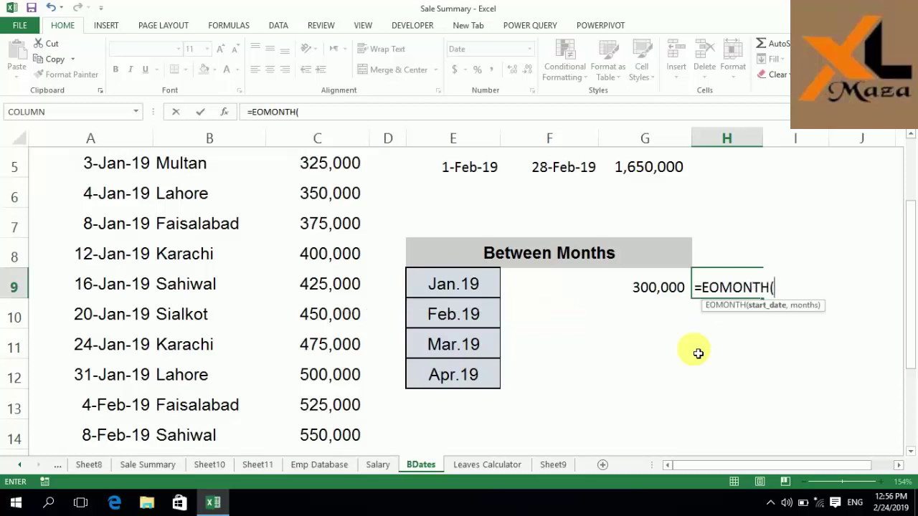
Complete H9's EOMONTH formula with E9 as the start date and 1 as the months, and autofit column H
{"action": "left_click", "coordinate": [492, 281]}
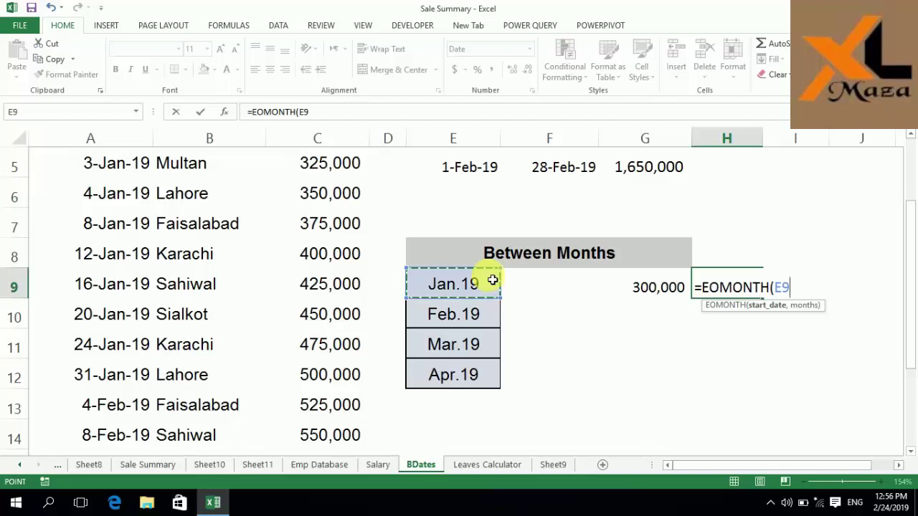
{"action": "key", "text": "Return"}
{"action": "key", "text": "Return"}
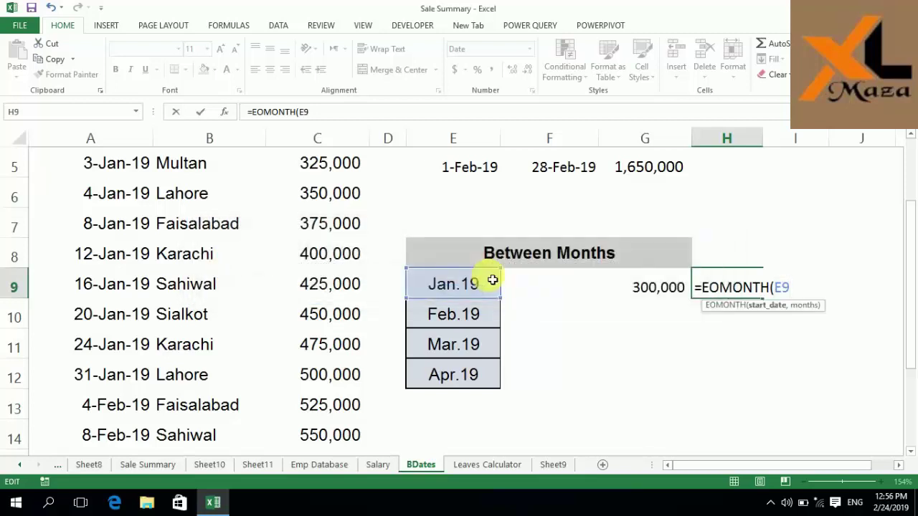
{"action": "type", "text": ","}
{"action": "type", "text": "1"}
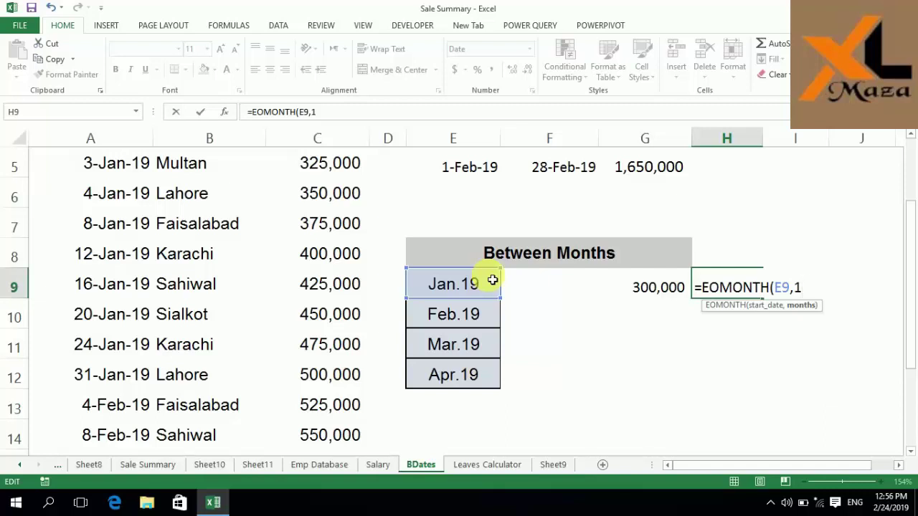
{"action": "type", "text": ")"}
{"action": "key", "text": "Return"}
{"action": "key", "text": "Up"}
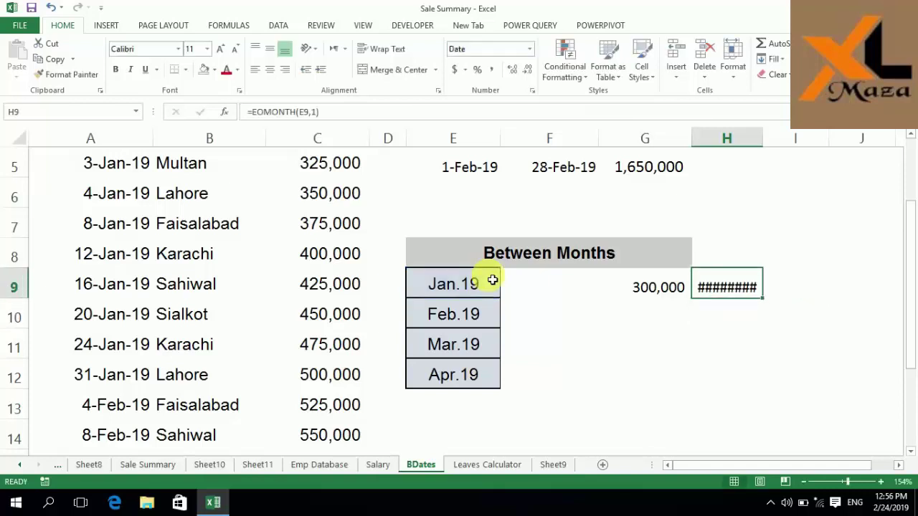
{"action": "double_click", "coordinate": [772, 141]}
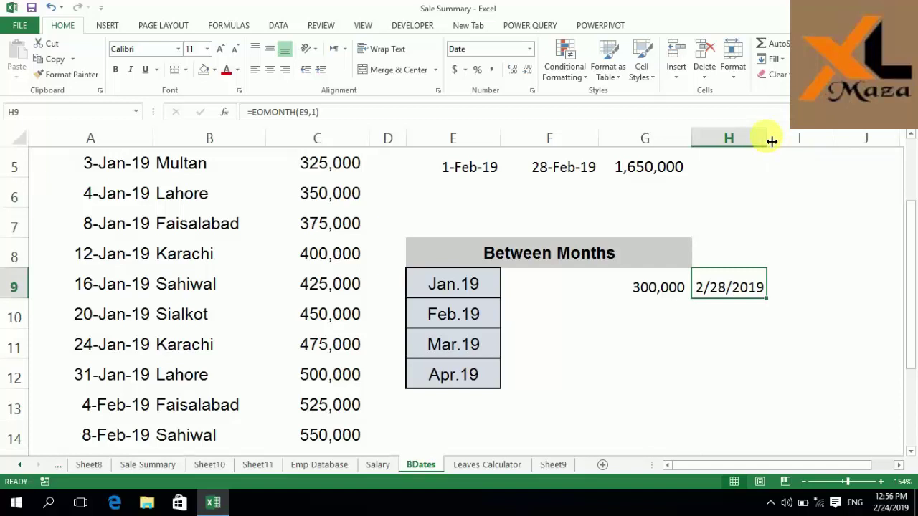
Set the months argument of H9's EOMONTH formula to 2
{"action": "key", "text": "F2"}
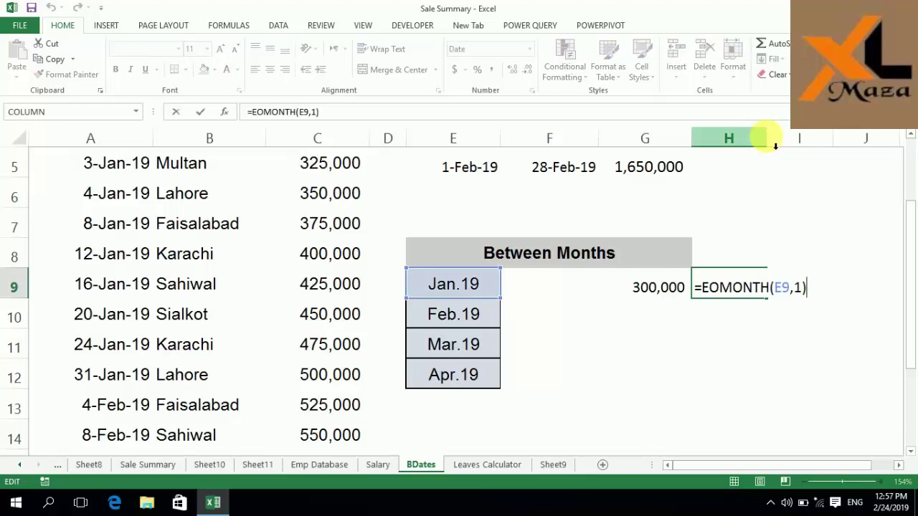
{"action": "key", "text": "Left"}
{"action": "key", "text": "shift+Left"}
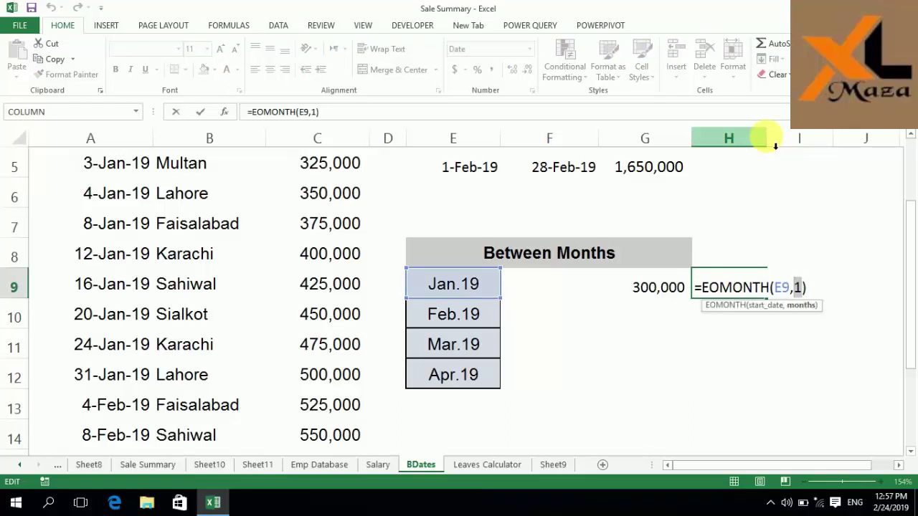
{"action": "type", "text": "2"}
{"action": "key", "text": "Return"}
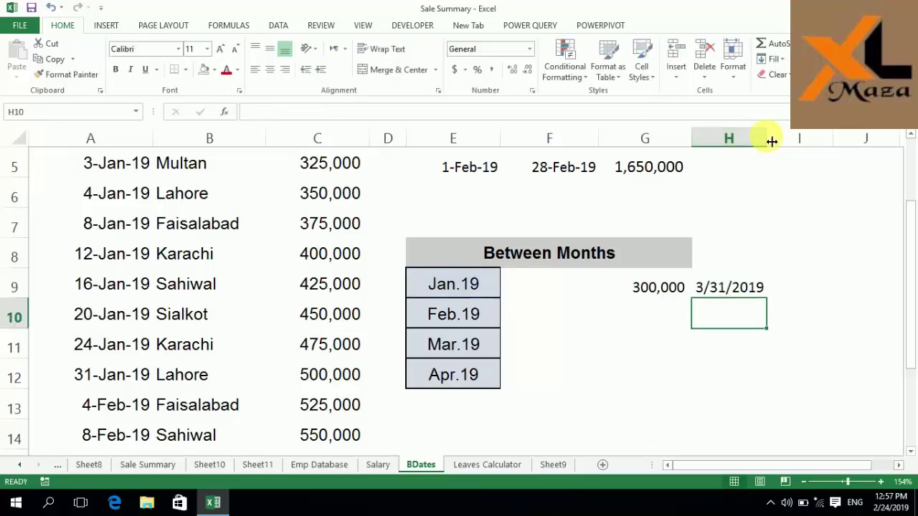
{"action": "key", "text": "Up"}
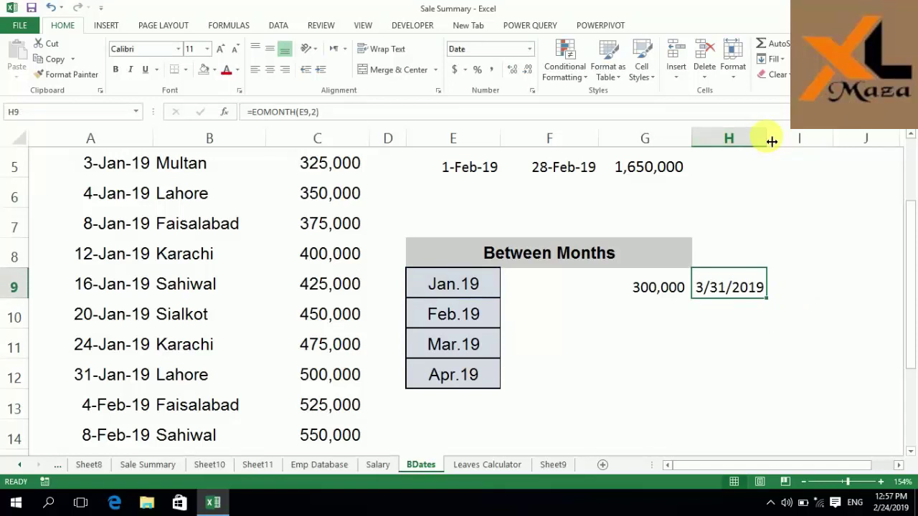
Set the months argument of H9's EOMONTH formula to 0
{"action": "key", "text": "F2"}
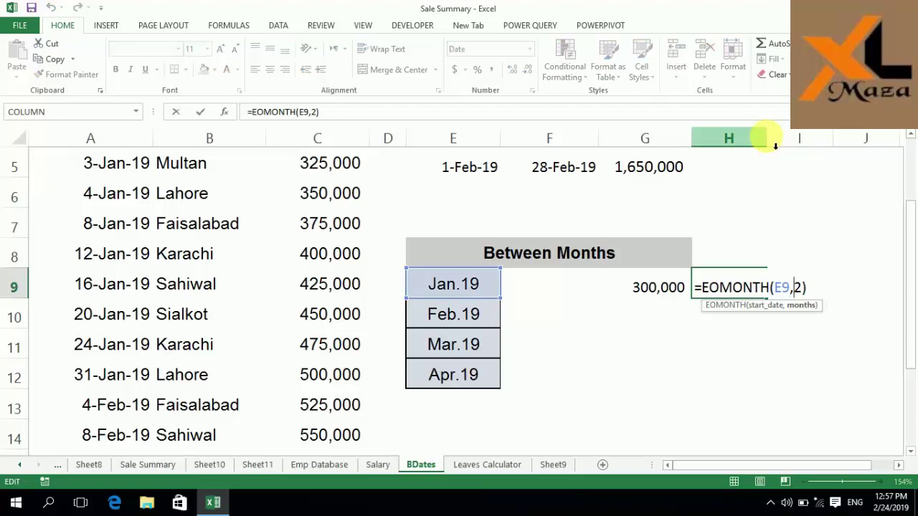
{"action": "key", "text": "Left"}
{"action": "key", "text": "shift+Left"}
{"action": "type", "text": "0"}
{"action": "key", "text": "Return"}
{"action": "key", "text": "Up"}
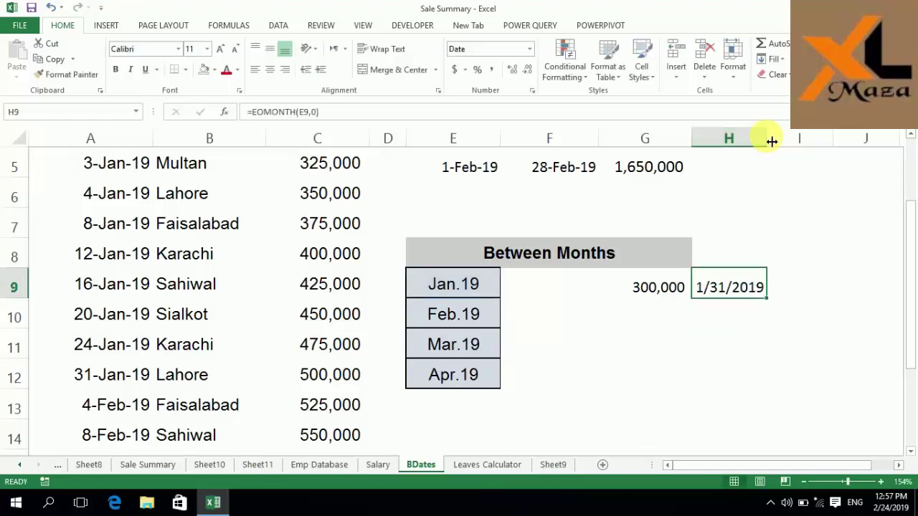
Fill the EOMONTH formula in H9 down through H12
{"action": "key", "text": "shift+Down"}
{"action": "key", "text": "shift+Down"}
{"action": "key", "text": "shift+Down"}
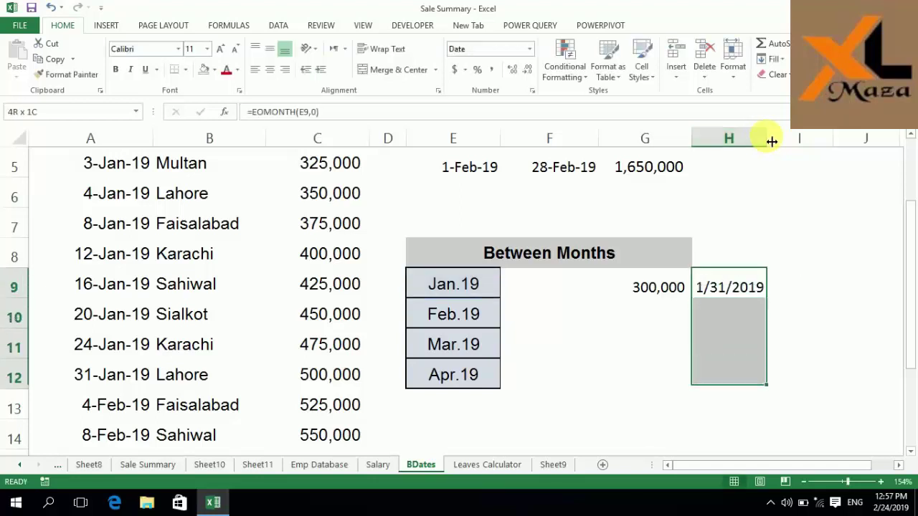
{"action": "key", "text": "ctrl+d"}
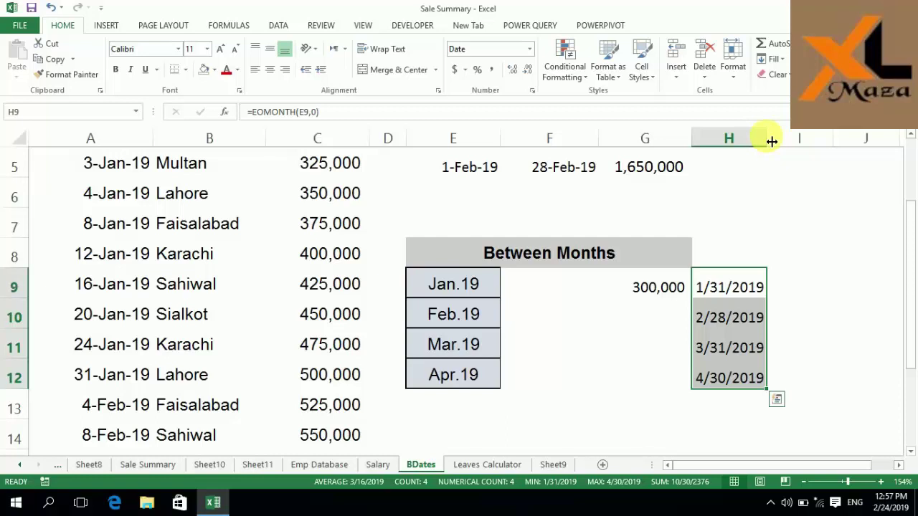
Examine the EOMONTH formulas and month-end dates in H9 through H12
{"action": "key", "text": "Down"}
{"action": "key", "text": "Down"}
{"action": "key", "text": "Down"}
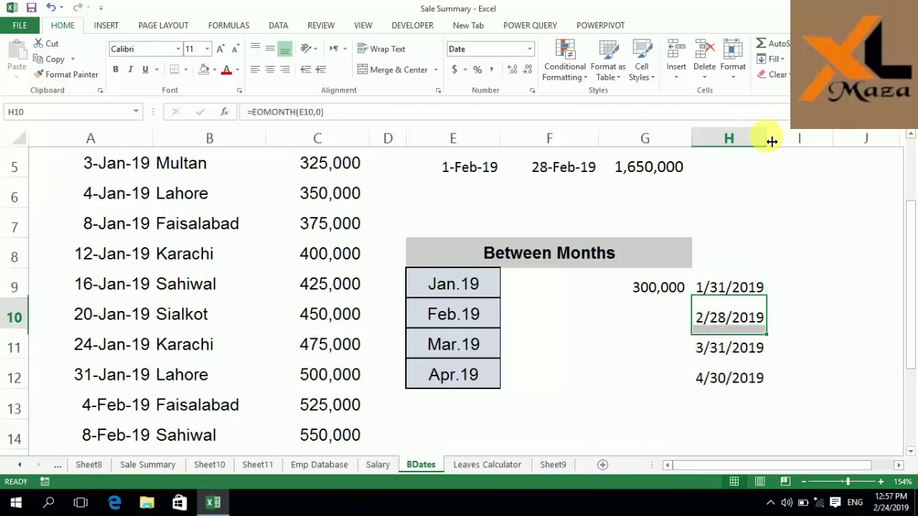
{"action": "key", "text": "Up"}
{"action": "key", "text": "Up"}
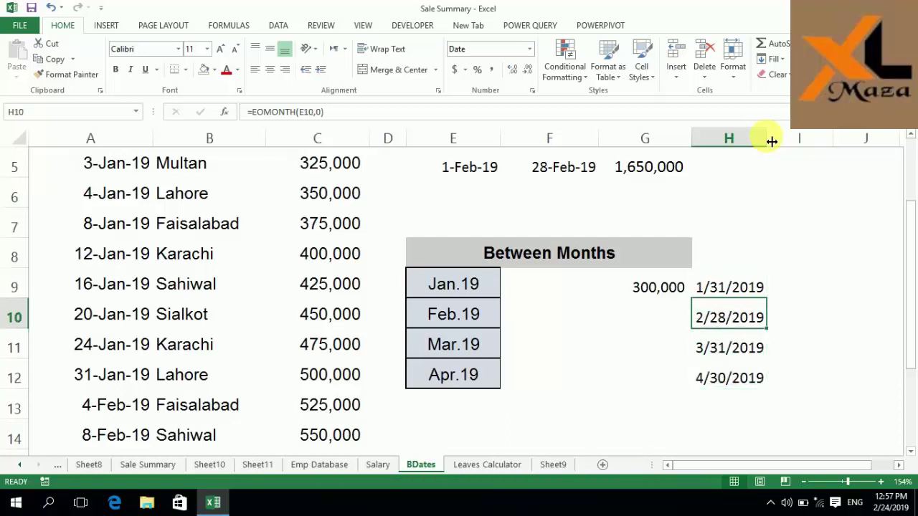
{"action": "key", "text": "Down"}
{"action": "key", "text": "Down"}
{"action": "key", "text": "Up"}
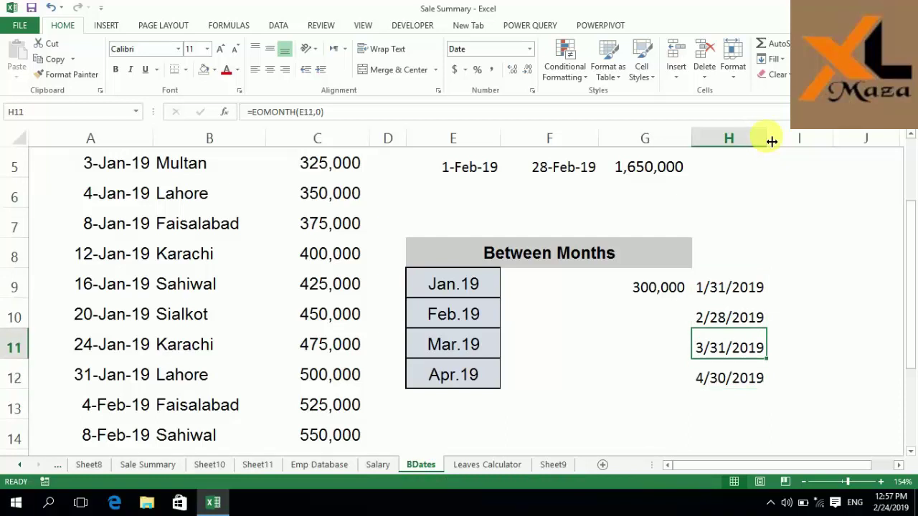
{"action": "key", "text": "Down"}
{"action": "key", "text": "Down"}
{"action": "key", "text": "Up"}
{"action": "key", "text": "Up"}
{"action": "key", "text": "Up"}
{"action": "key", "text": "Up"}
Change the first criterion of G9's SUMIFS formula to ">="&E9
{"action": "key", "text": "Left"}
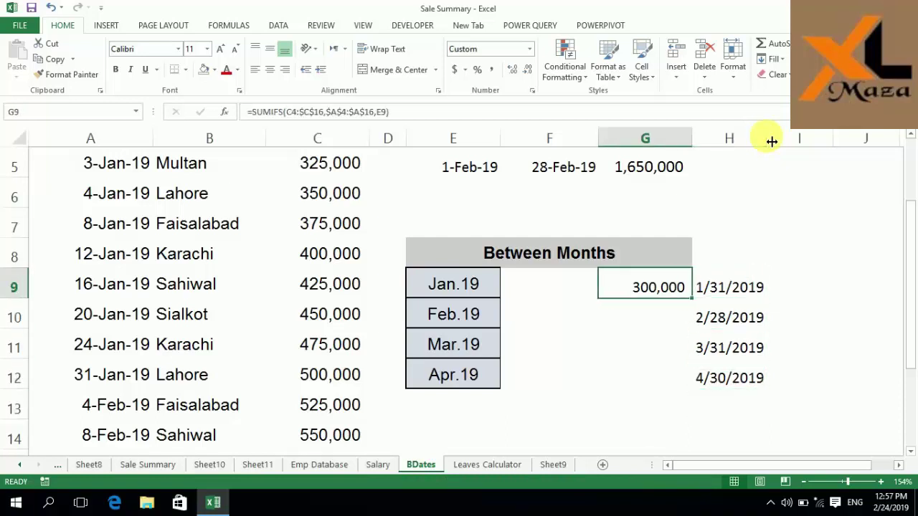
{"action": "key", "text": "F2"}
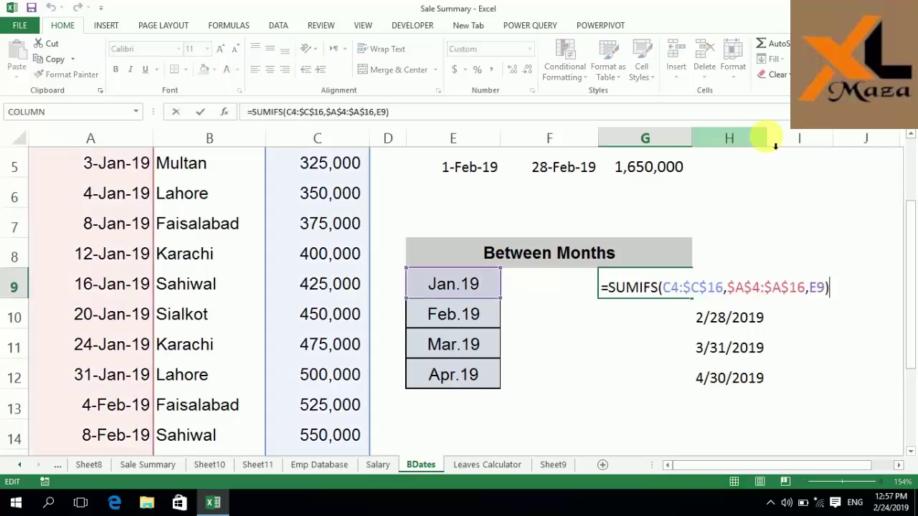
{"action": "key", "text": "Left"}
{"action": "key", "text": "Left"}
{"action": "key", "text": "Left"}
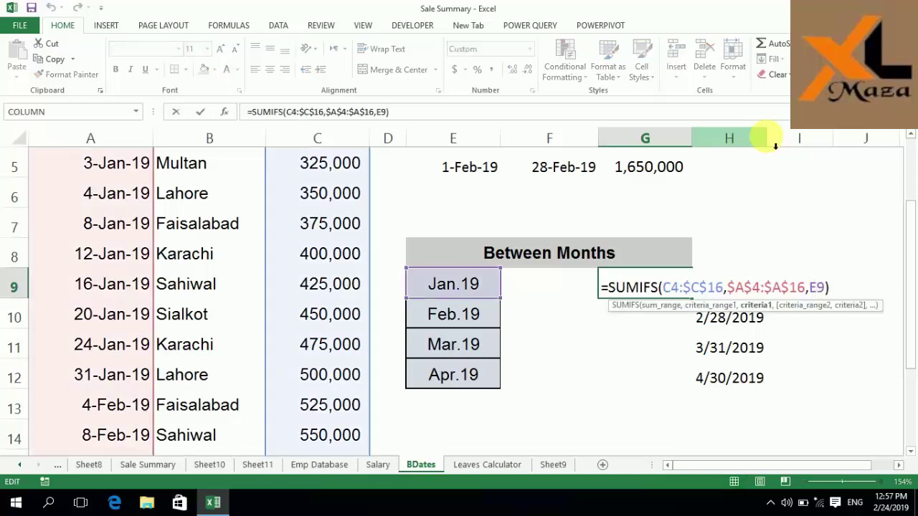
{"action": "key", "text": "Left"}
{"action": "key", "text": "Left"}
{"action": "key", "text": "Right"}
{"action": "key", "text": "Right"}
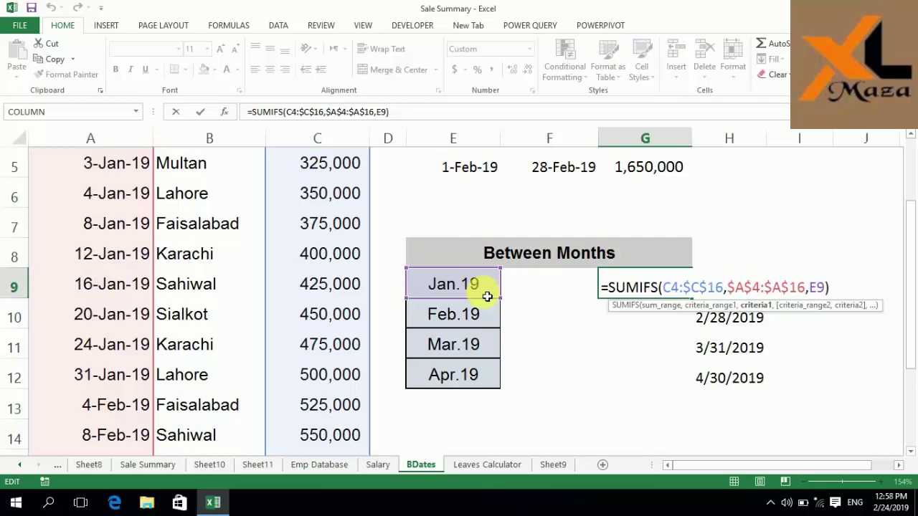
{"action": "type", "text": "\""}
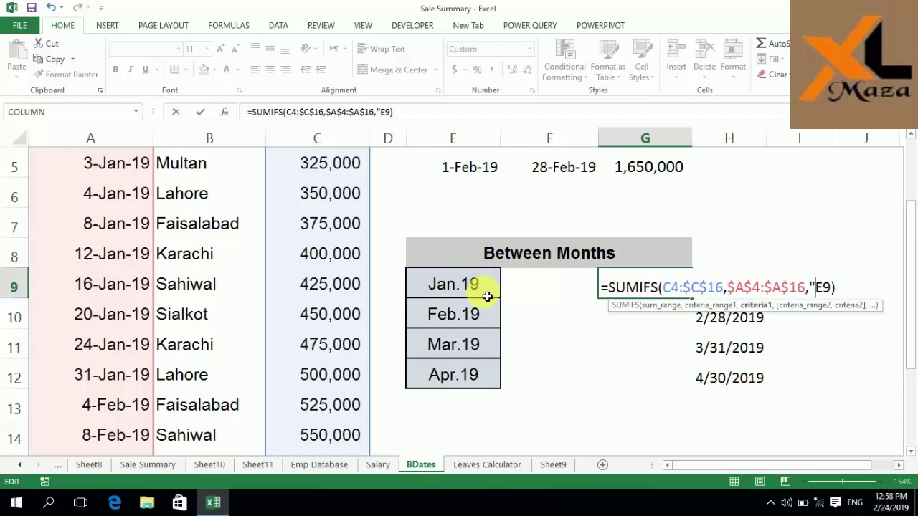
{"action": "type", "text": ">="}
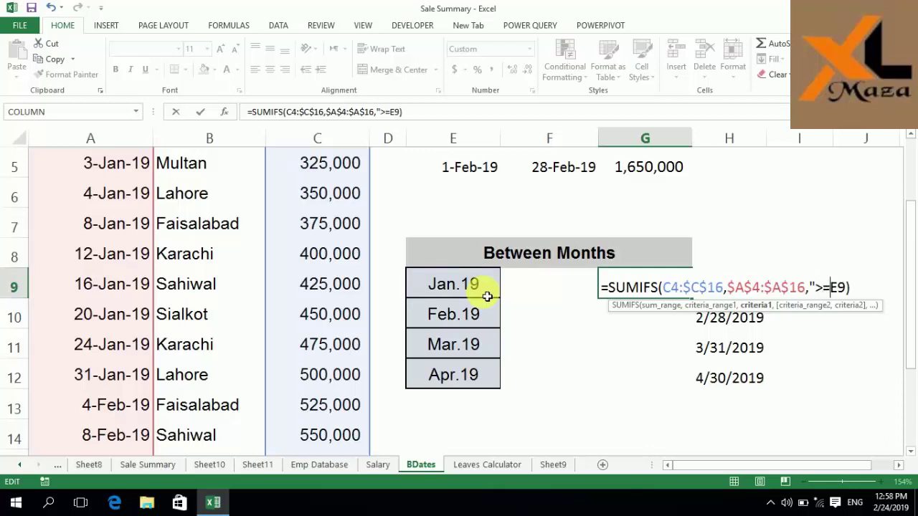
{"action": "type", "text": "\"&"}
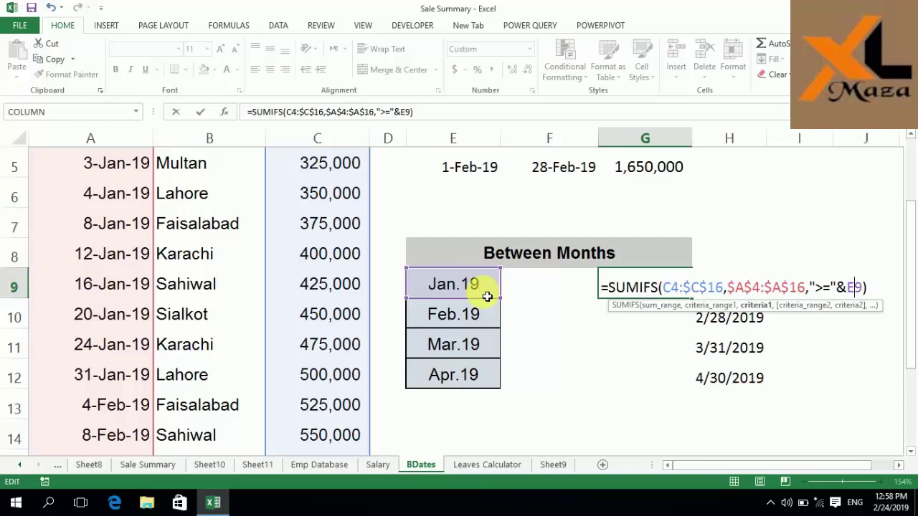
{"action": "key", "text": "Right"}
Add the absolute range $A$4:$A$16 as the second criteria range in G9's SUMIFS formula
{"action": "type", "text": ","}
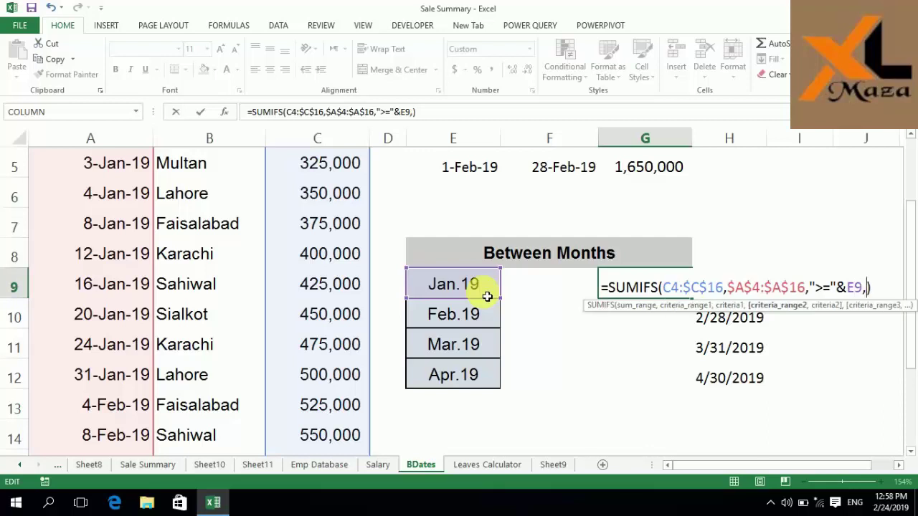
{"action": "left_click", "coordinate": [118, 159]}
{"action": "key", "text": "Up"}
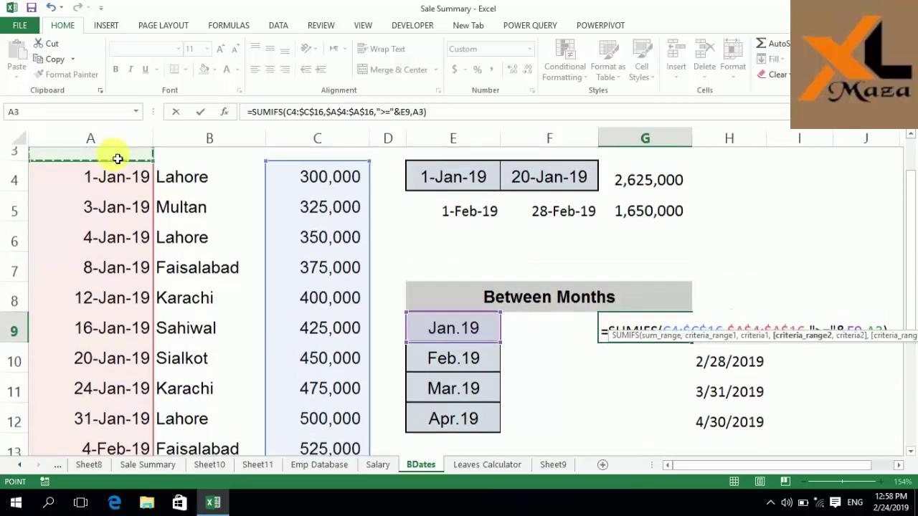
{"action": "key", "text": "ctrl+shift+Down"}
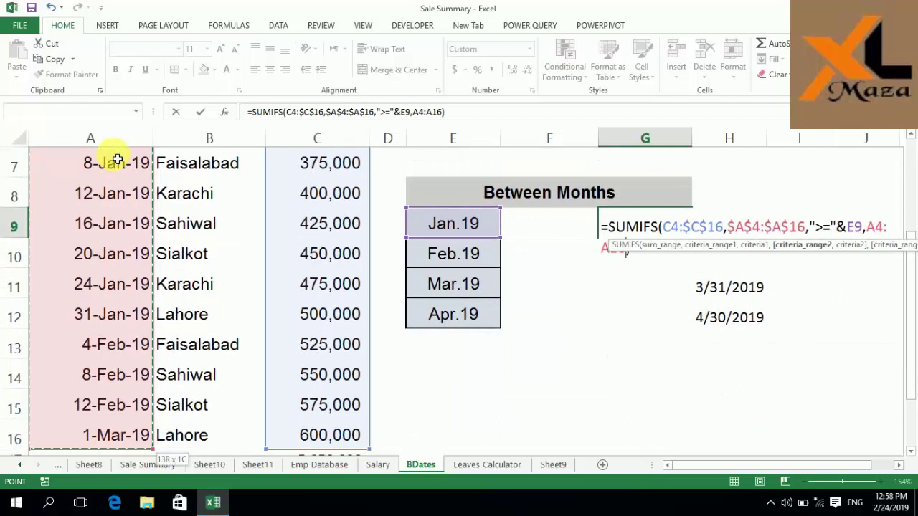
{"action": "key", "text": "F4"}
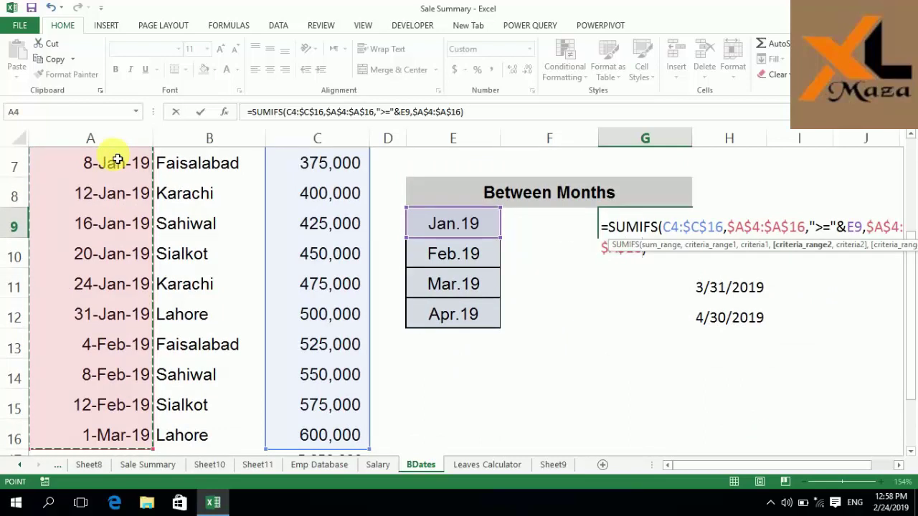
{"action": "type", "text": ","}
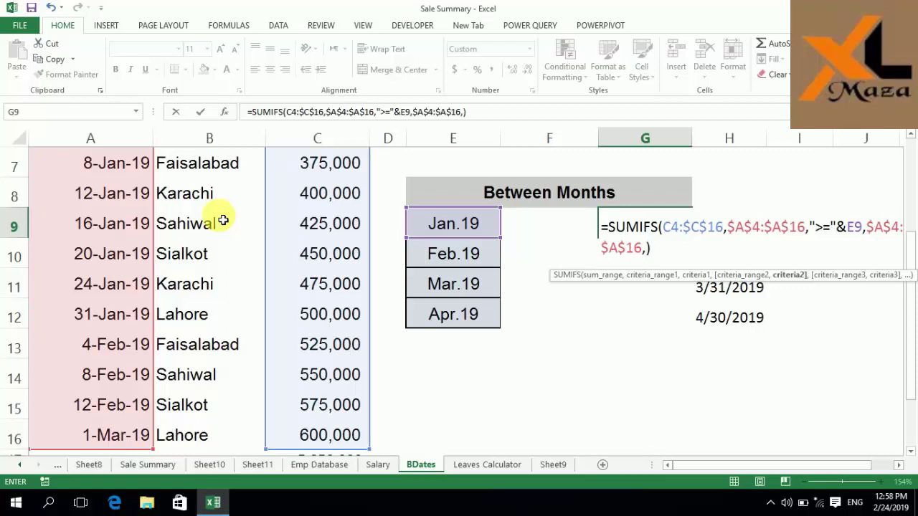
Enter "<="&EOMONTH(E9,0) as the second criterion and complete G9's SUMIFS formula
{"action": "type", "text": "<"}
{"action": "key", "text": "BackSpace"}
{"action": "type", "text": "\"<=\"&"}
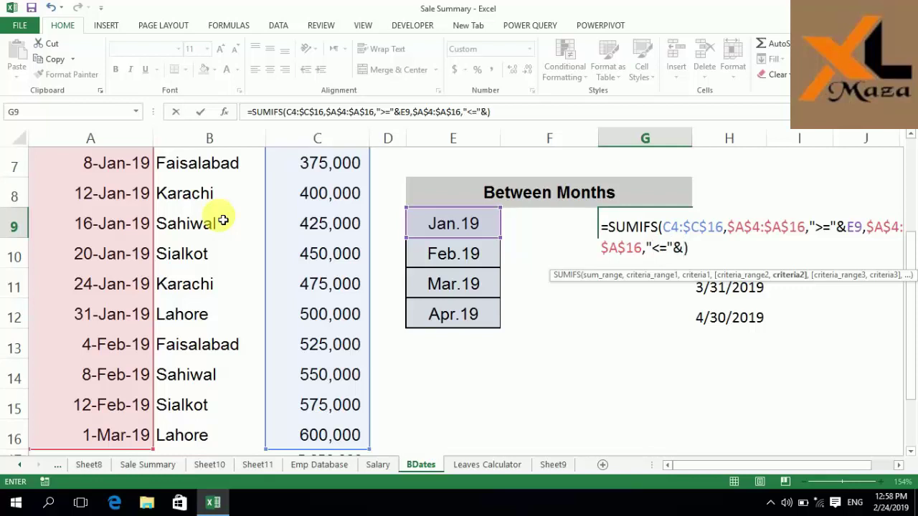
{"action": "type", "text": "EO"}
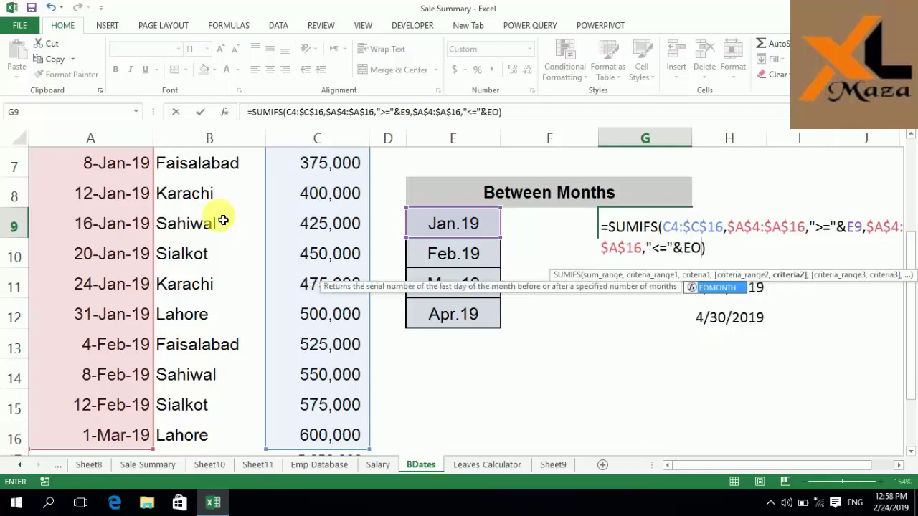
{"action": "key", "text": "Tab"}
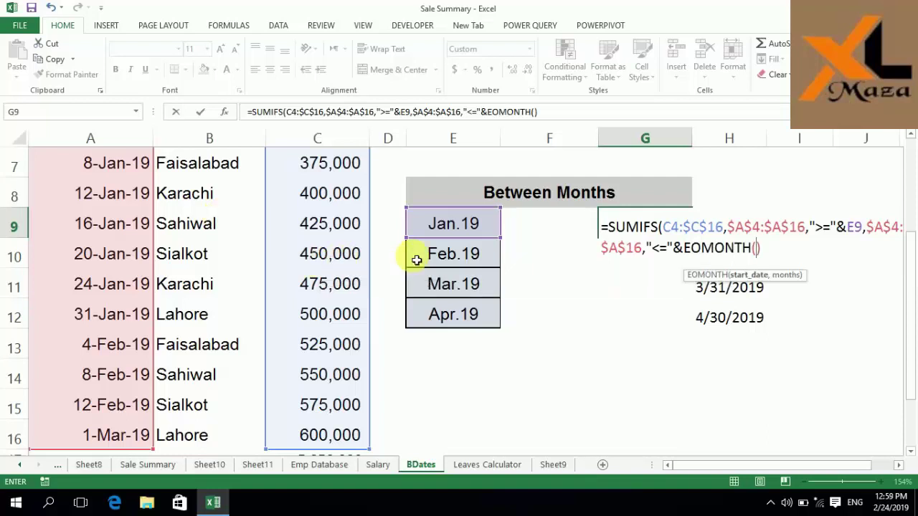
{"action": "left_click", "coordinate": [467, 233]}
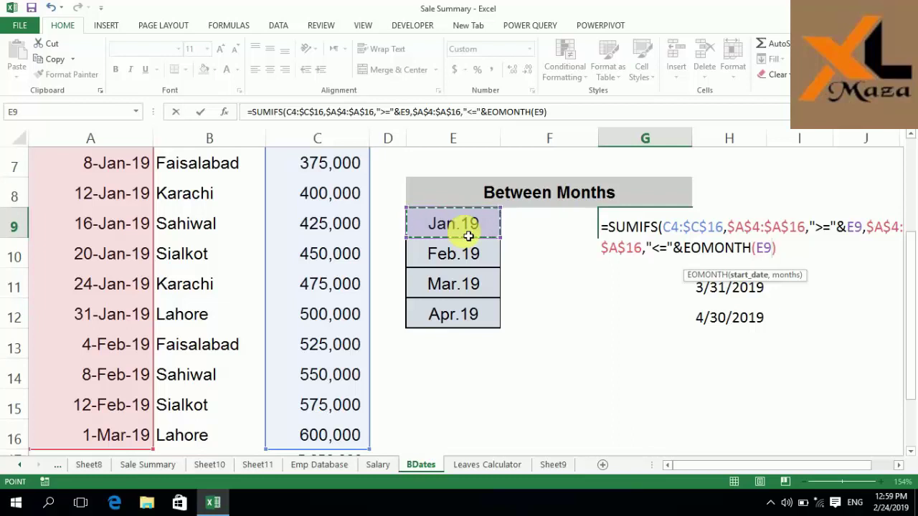
{"action": "type", "text": "0"}
{"action": "key", "text": "BackSpace"}
{"action": "type", "text": ",0"}
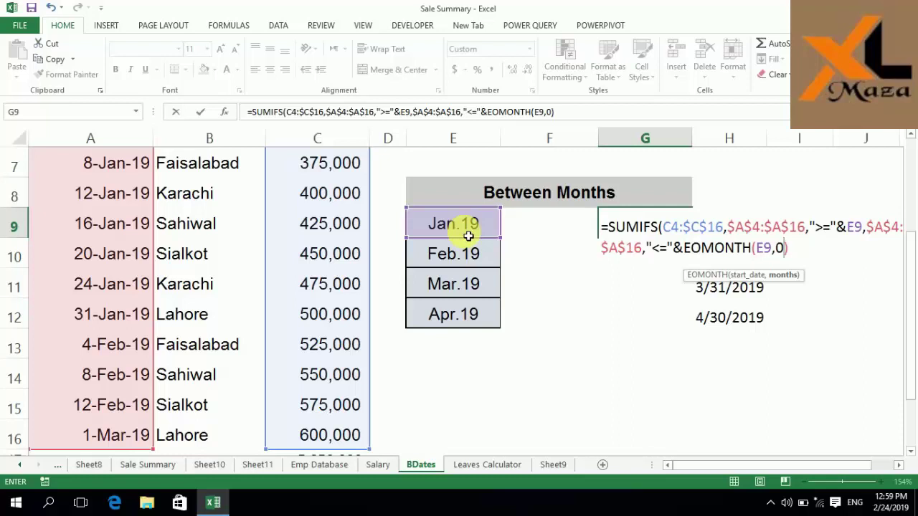
{"action": "type", "text": ")"}
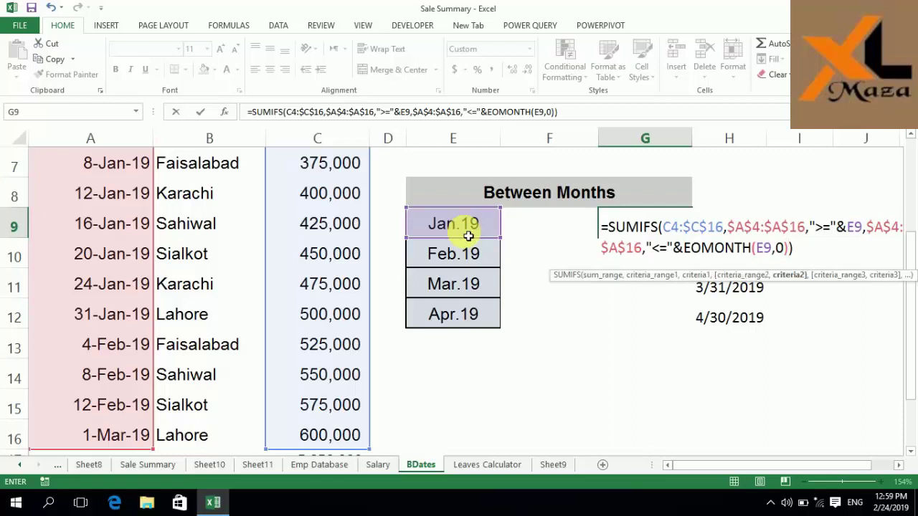
{"action": "key", "text": "Return"}
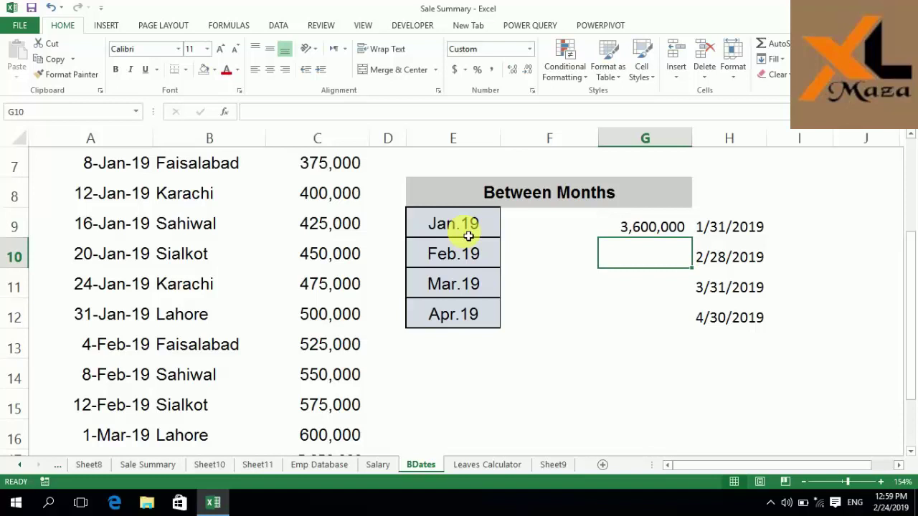
Select the January revenue cells C4:C12 and compare their sum with the total in G9
{"action": "key", "text": "Up"}
{"action": "key", "text": "Up"}
{"action": "key", "text": "Left"}
{"action": "key", "text": "Left"}
{"action": "key", "text": "Up"}
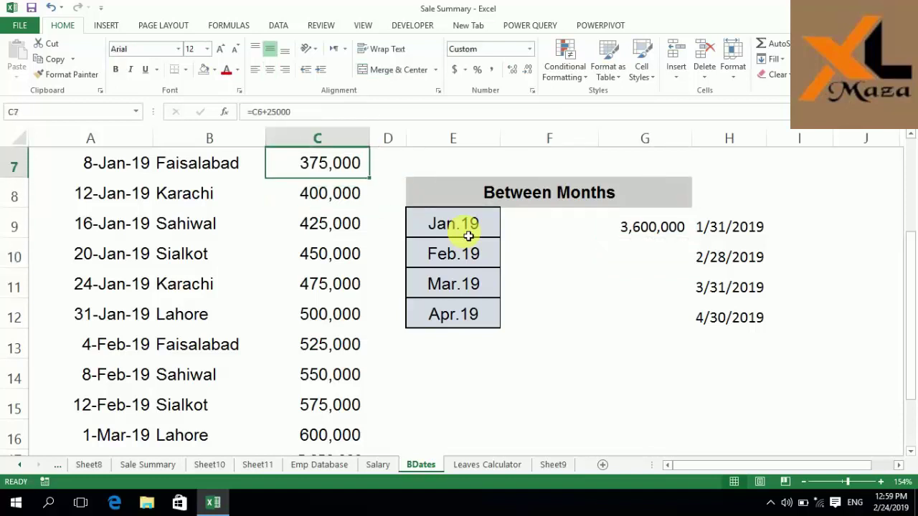
{"action": "key", "text": "Up"}
{"action": "key", "text": "Up"}
{"action": "key", "text": "Up"}
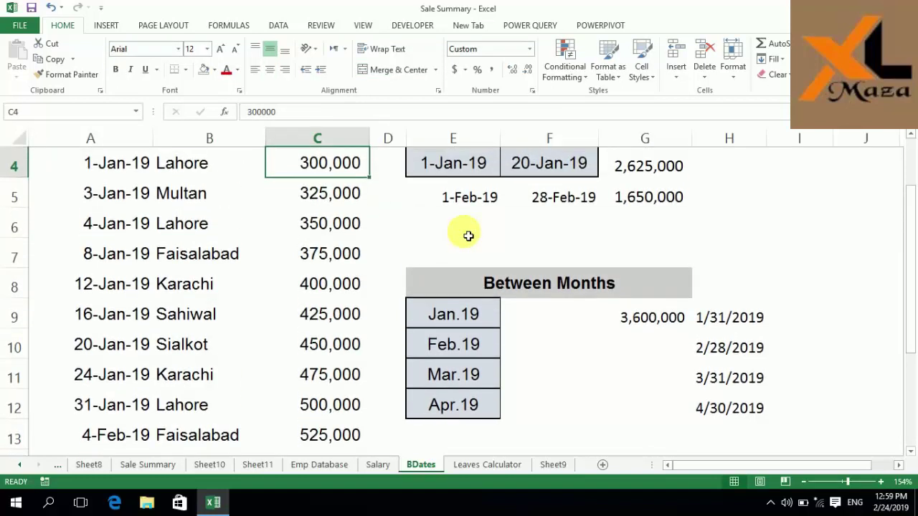
{"action": "key", "text": "shift+Down"}
{"action": "key", "text": "shift+Down"}
{"action": "key", "text": "shift+Down"}
{"action": "key", "text": "shift+Down"}
{"action": "key", "text": "shift+Down"}
{"action": "key", "text": "shift+Down"}
{"action": "key", "text": "shift+Down"}
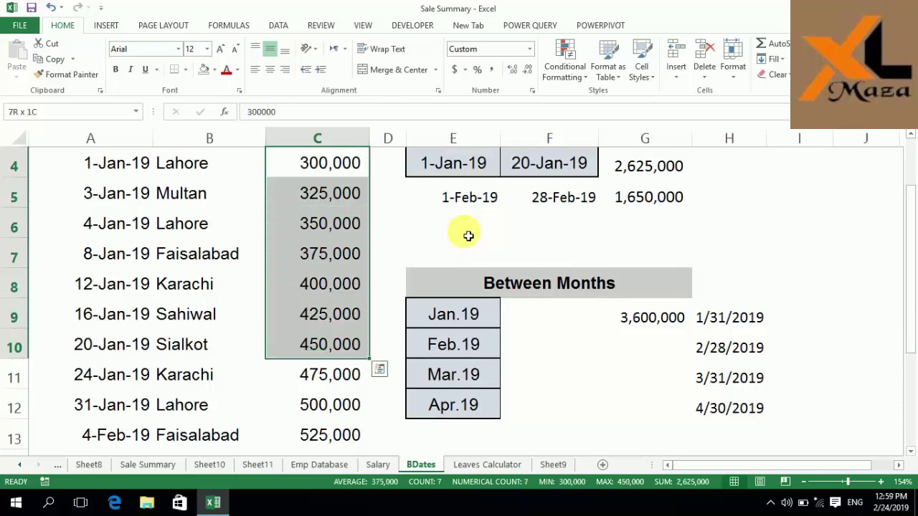
{"action": "key", "text": "shift+Down"}
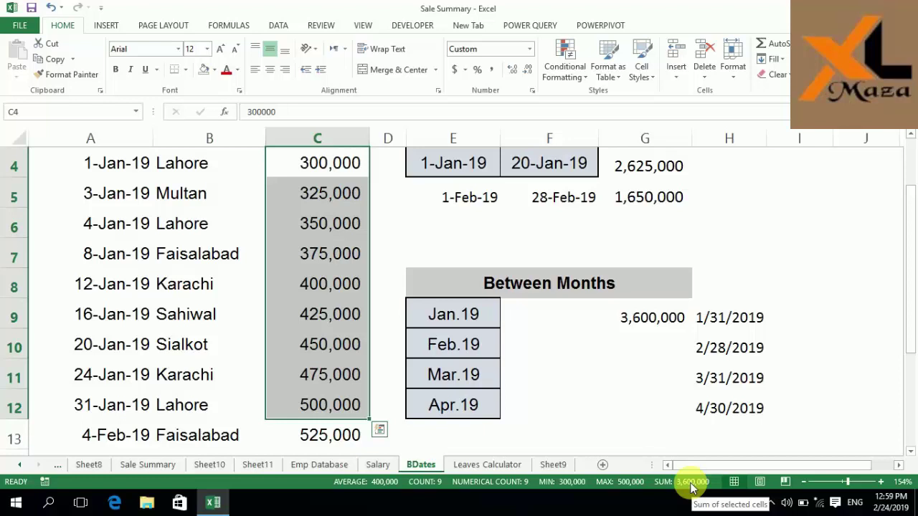
Fill the SUMIFS formula from G9 into G10 and check the copied formula's references
{"action": "left_click", "coordinate": [661, 322]}
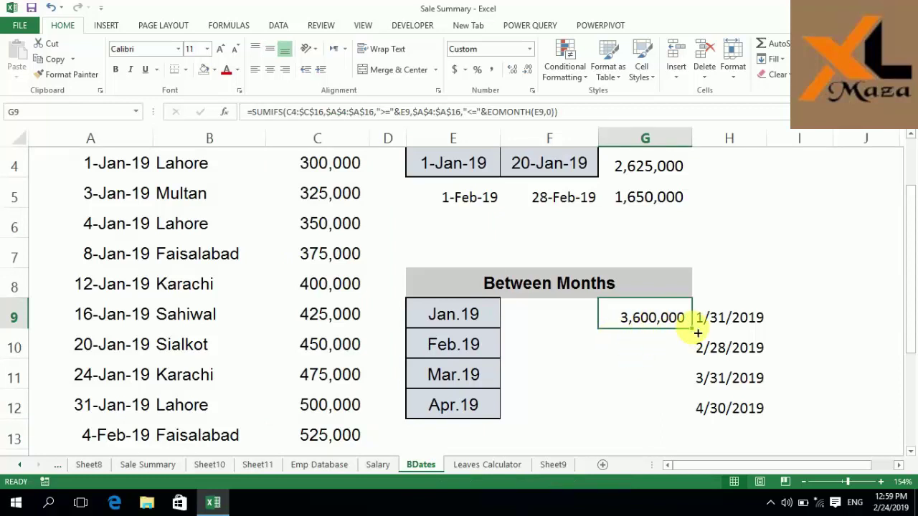
{"action": "left_click_drag", "start_coordinate": [693, 328], "coordinate": [700, 358]}
{"action": "left_click", "coordinate": [673, 346]}
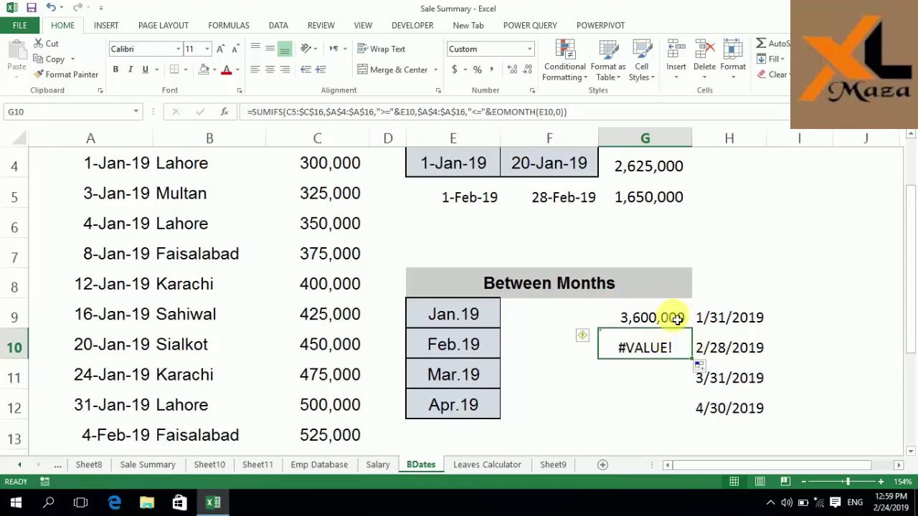
{"action": "key", "text": "F2"}
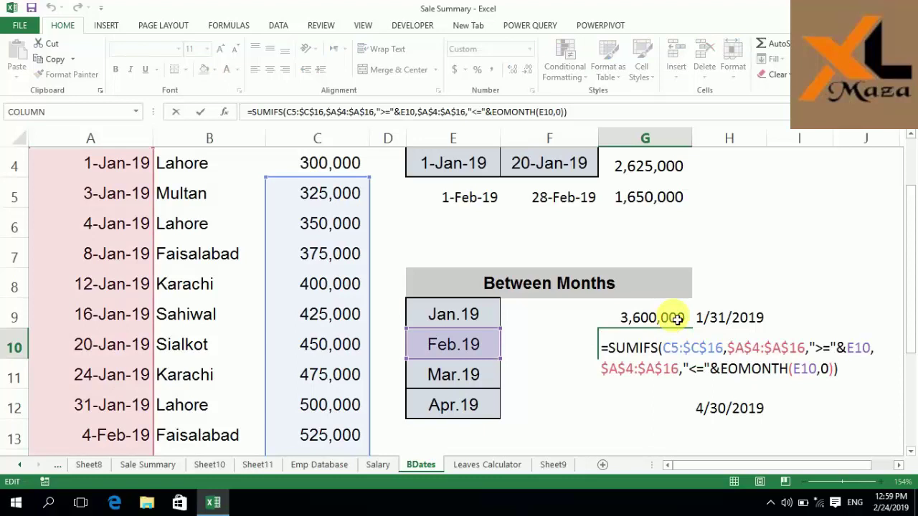
{"action": "key", "text": "Return"}
Compare the sum range references in the SUMIFS formulas of G9 and G10
{"action": "left_click", "coordinate": [676, 319]}
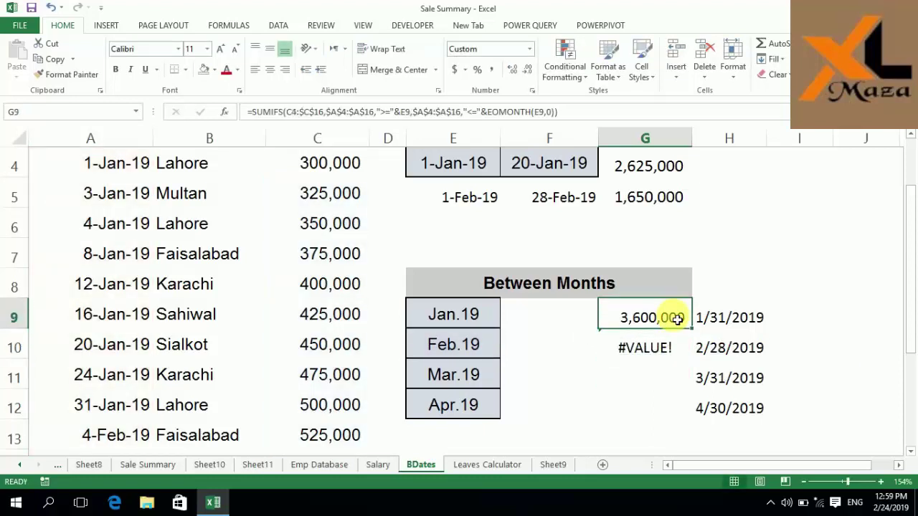
{"action": "key", "text": "F2"}
{"action": "key", "text": "Left"}
{"action": "key", "text": "Left"}
{"action": "key", "text": "Left"}
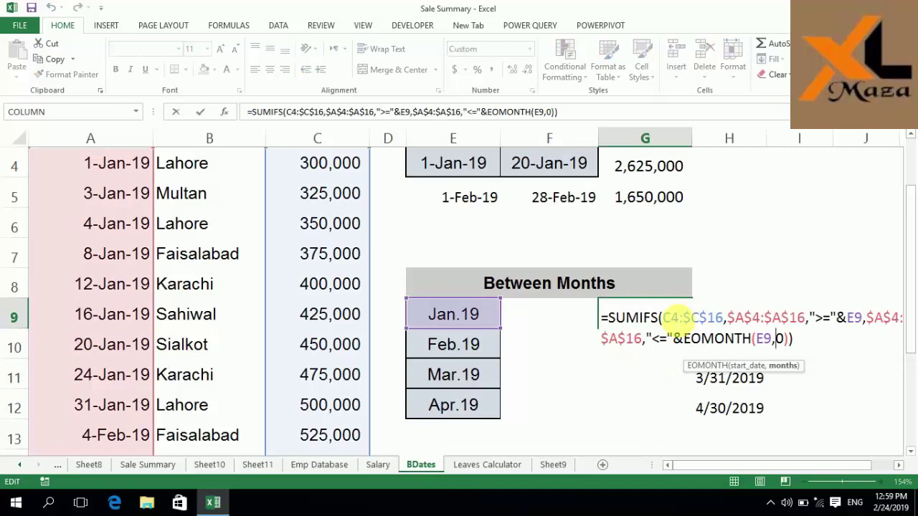
{"action": "key", "text": "Up"}
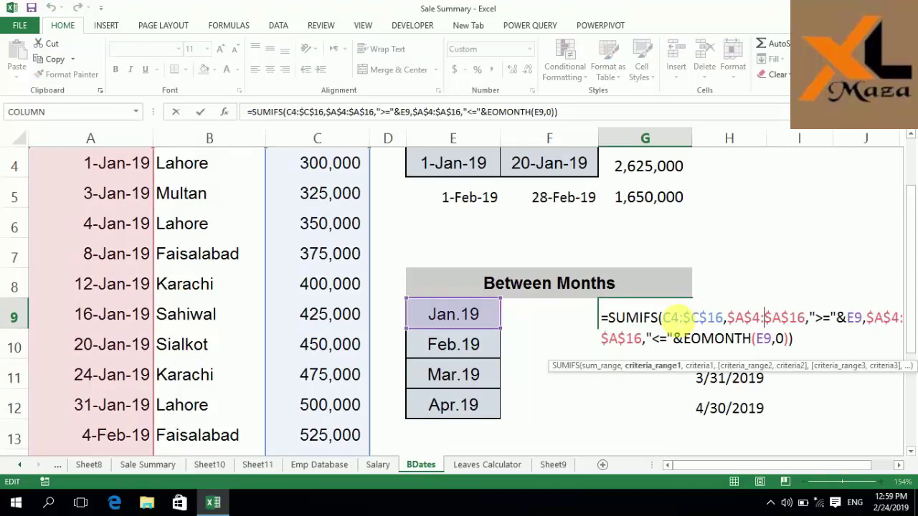
{"action": "key", "text": "Left"}
{"action": "key", "text": "Left"}
{"action": "key", "text": "Left"}
{"action": "key", "text": "Left"}
{"action": "key", "text": "Return"}
{"action": "key", "text": "F2"}
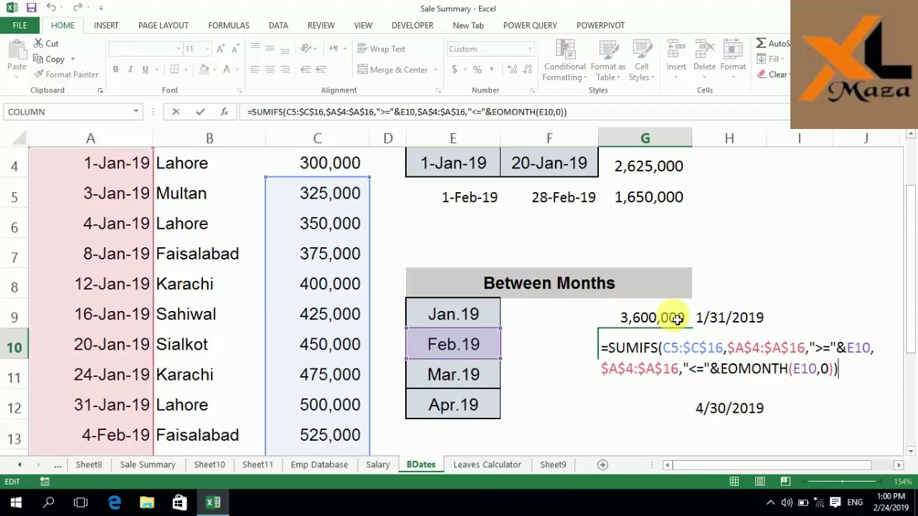
{"action": "key", "text": "Return"}
Inspect the cell references inside G9's SUMIFS formula
{"action": "left_click", "coordinate": [676, 317]}
{"action": "key", "text": "F2"}
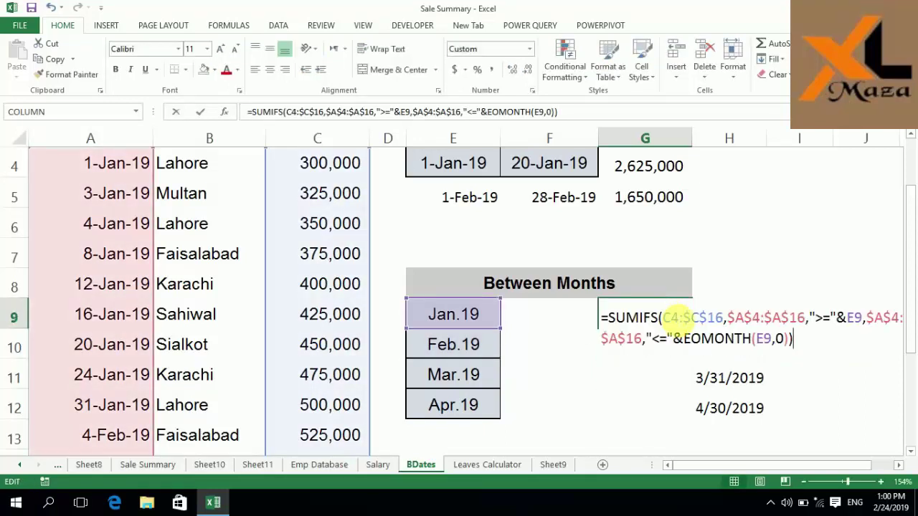
{"action": "key", "text": "Left"}
{"action": "key", "text": "Left"}
{"action": "key", "text": "Left"}
{"action": "key", "text": "Left"}
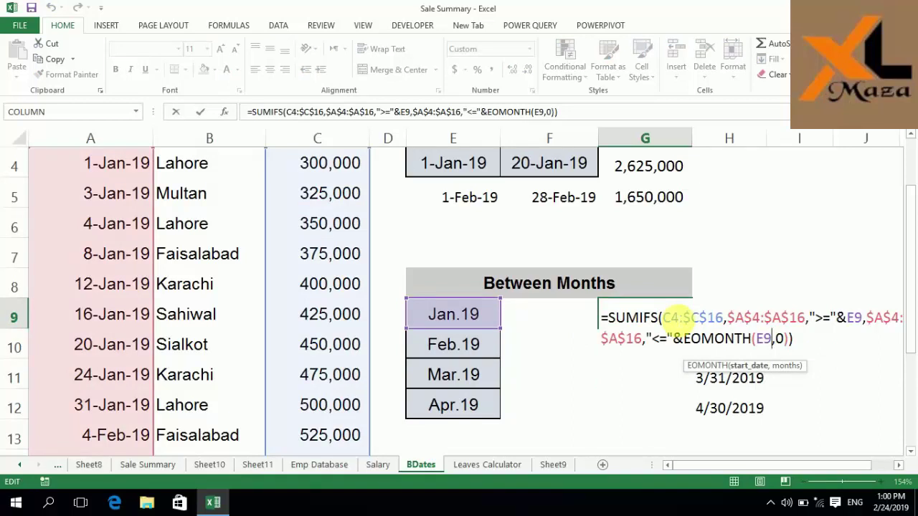
{"action": "key", "text": "Return"}
Lock the first reference of the sum range in G10's SUMIFS formula as $C$5
{"action": "key", "text": "F2"}
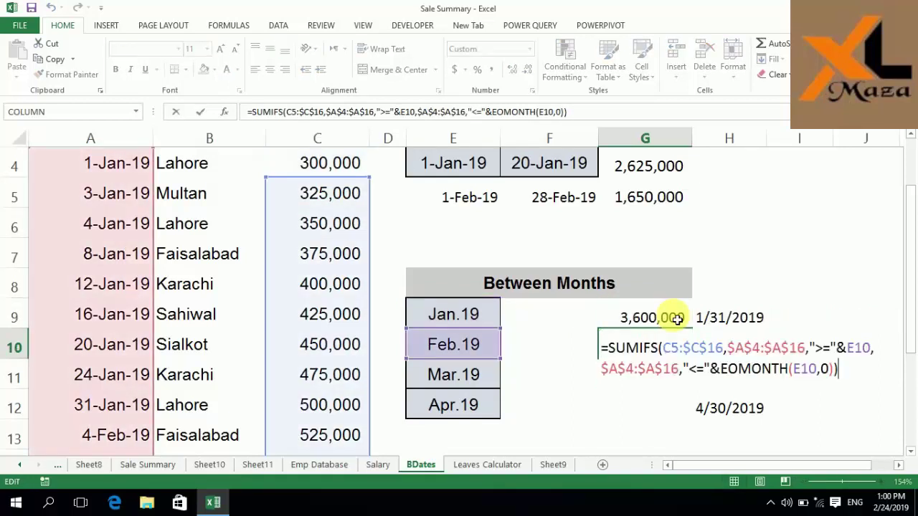
{"action": "key", "text": "Left"}
{"action": "key", "text": "Left"}
{"action": "key", "text": "Up"}
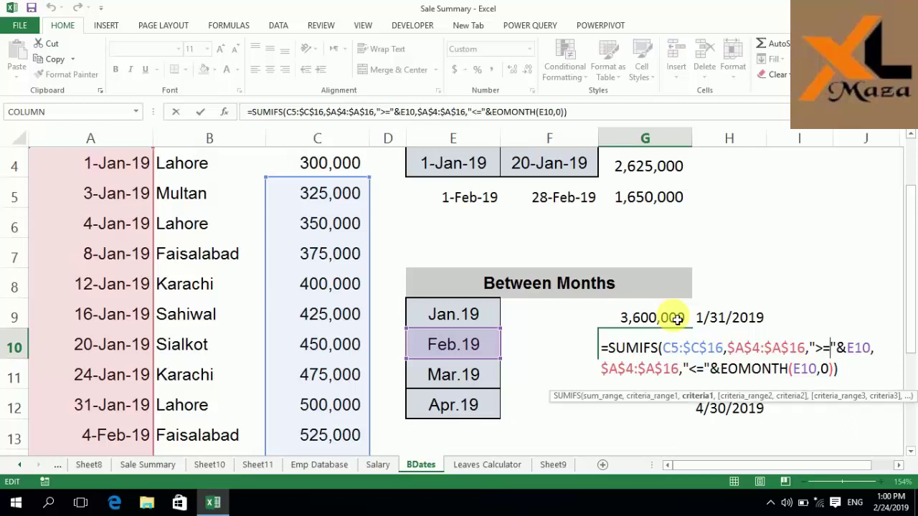
{"action": "key", "text": "Left"}
{"action": "key", "text": "Left"}
{"action": "key", "text": "Left"}
{"action": "key", "text": "Left"}
{"action": "key", "text": "Left"}
{"action": "key", "text": "Left"}
{"action": "key", "text": "Left"}
{"action": "key", "text": "Left"}
{"action": "key", "text": "Left"}
{"action": "key", "text": "Left"}
{"action": "key", "text": "Left"}
{"action": "key", "text": "Left"}
{"action": "key", "text": "Left"}
{"action": "key", "text": "Left"}
{"action": "key", "text": "Left"}
{"action": "key", "text": "Left"}
{"action": "key", "text": "Left"}
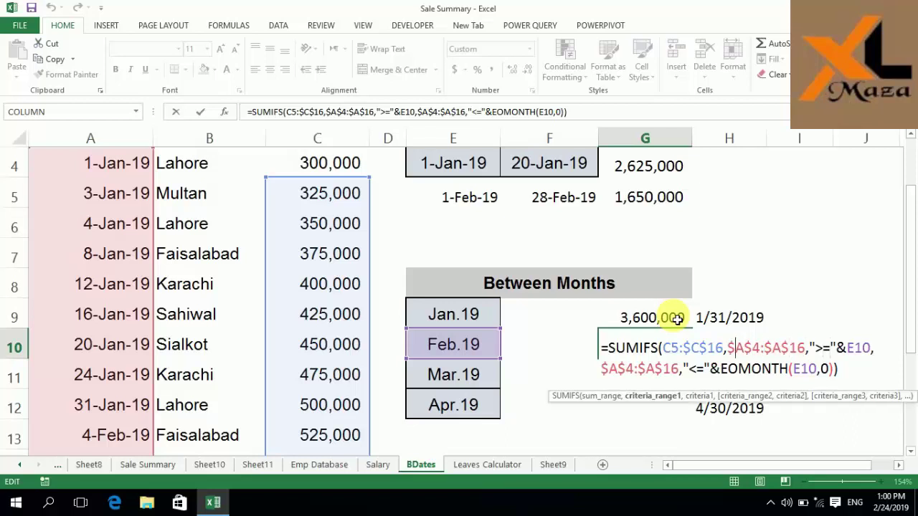
{"action": "key", "text": "Left"}
{"action": "key", "text": "Left"}
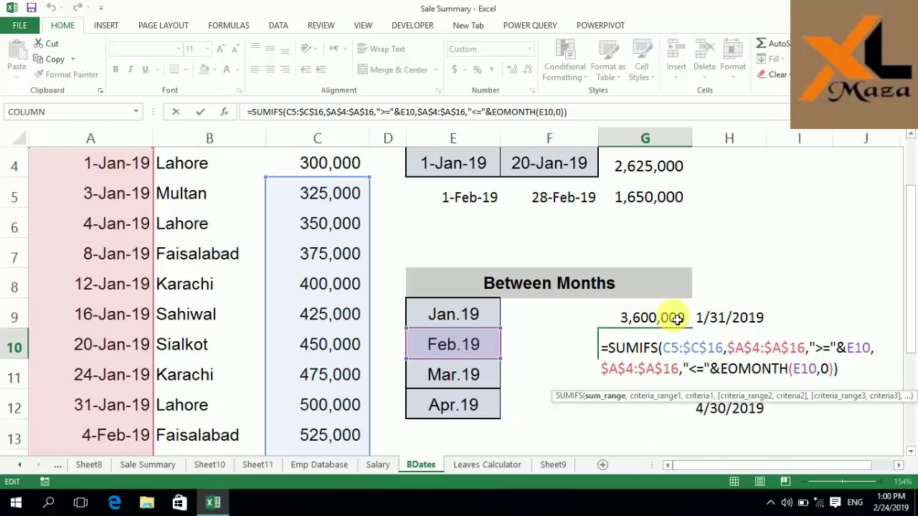
{"action": "key", "text": "F4"}
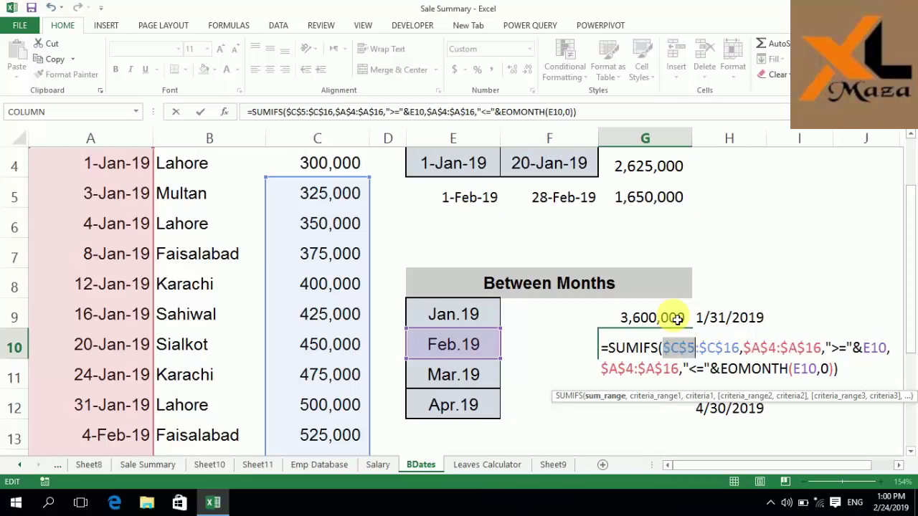
{"action": "key", "text": "ctrl+Return"}
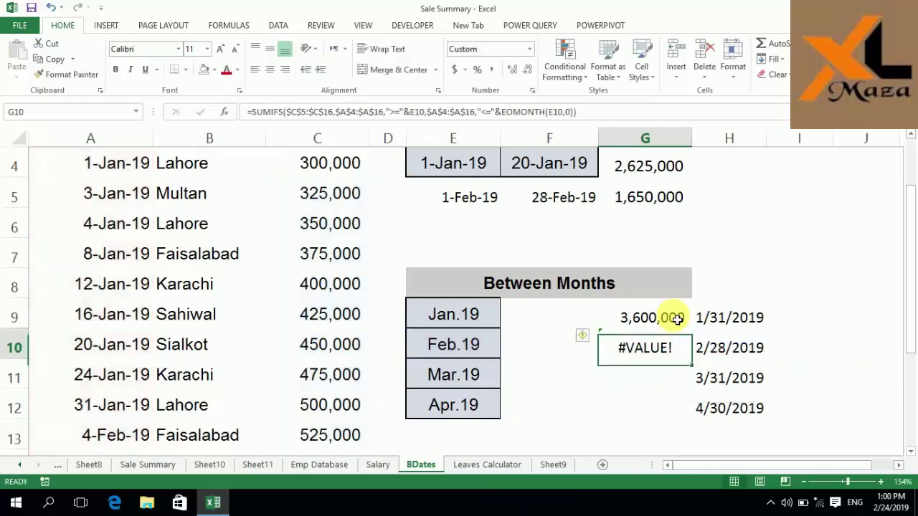
Make the first sum range reference in G9's SUMIFS formula absolute, so the range reads $C$4:$C$16
{"action": "left_click", "coordinate": [677, 318]}
{"action": "double_click", "coordinate": [677, 318]}
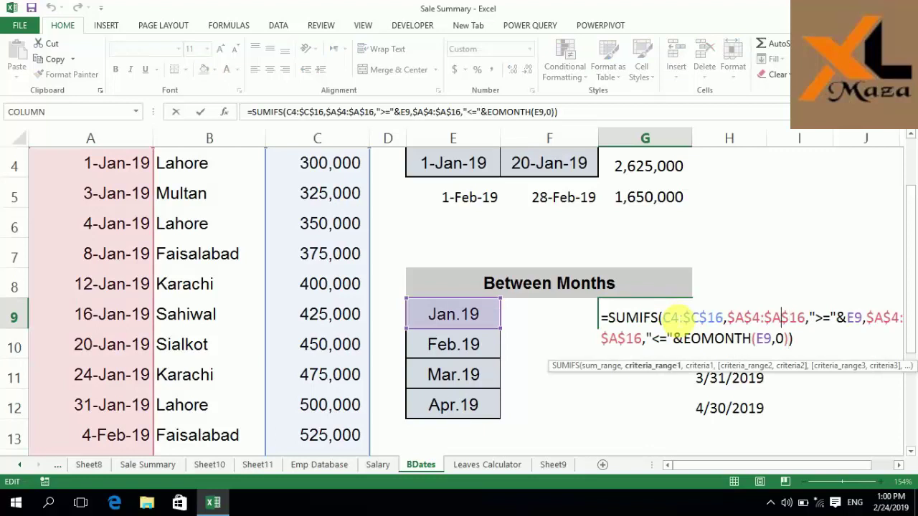
{"action": "left_click", "coordinate": [671, 318]}
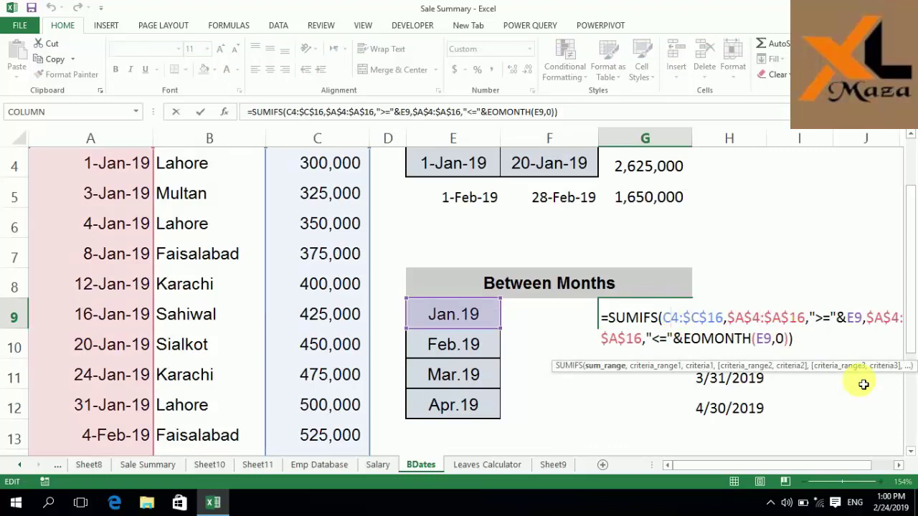
{"action": "key", "text": "F4"}
{"action": "key", "text": "Return"}
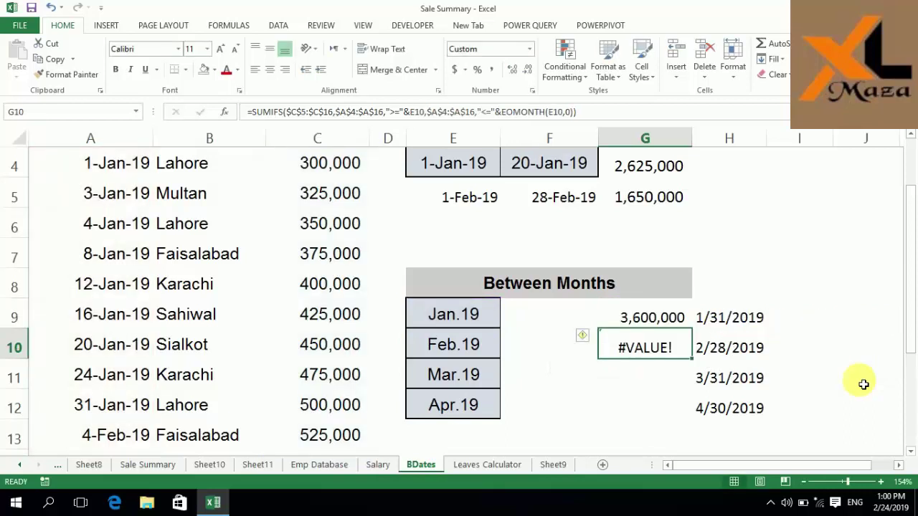
Fill the corrected SUMIFS formula from G9 down through G12
{"action": "key", "text": "ctrl+d"}
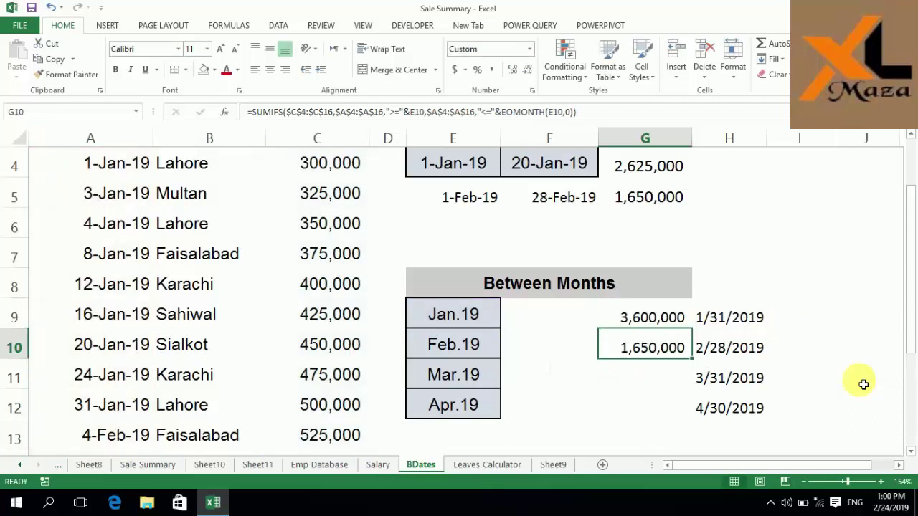
{"action": "key", "text": "shift+Down"}
{"action": "key", "text": "shift+Down"}
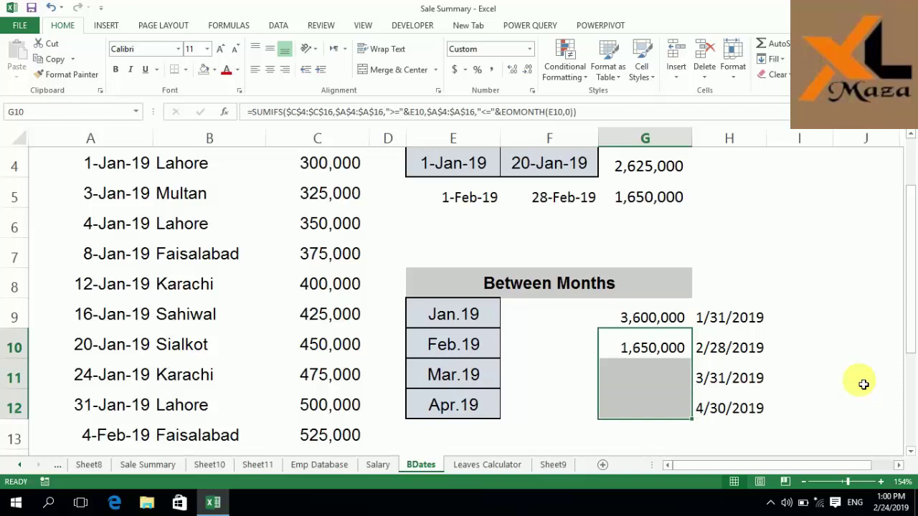
{"action": "key", "text": "ctrl+d"}
Select the February revenue cells C13:C15 and compare their sum with the total in G10
{"action": "key", "text": "Left"}
{"action": "key", "text": "Left"}
{"action": "key", "text": "Left"}
{"action": "key", "text": "Right"}
{"action": "key", "text": "Right"}
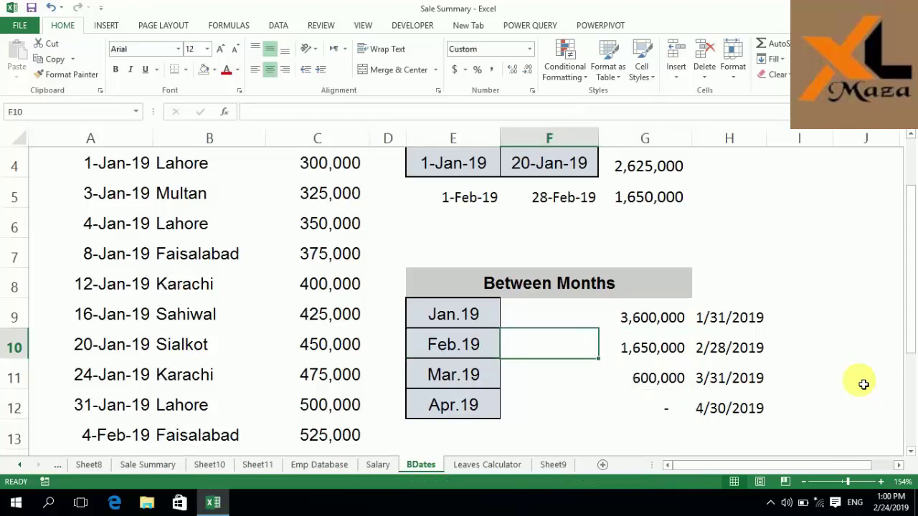
{"action": "key", "text": "Left"}
{"action": "key", "text": "Left"}
{"action": "key", "text": "Left"}
{"action": "key", "text": "Left"}
{"action": "key", "text": "Down"}
{"action": "key", "text": "Down"}
{"action": "key", "text": "Down"}
{"action": "key", "text": "Down"}
{"action": "key", "text": "Down"}
{"action": "key", "text": "Down"}
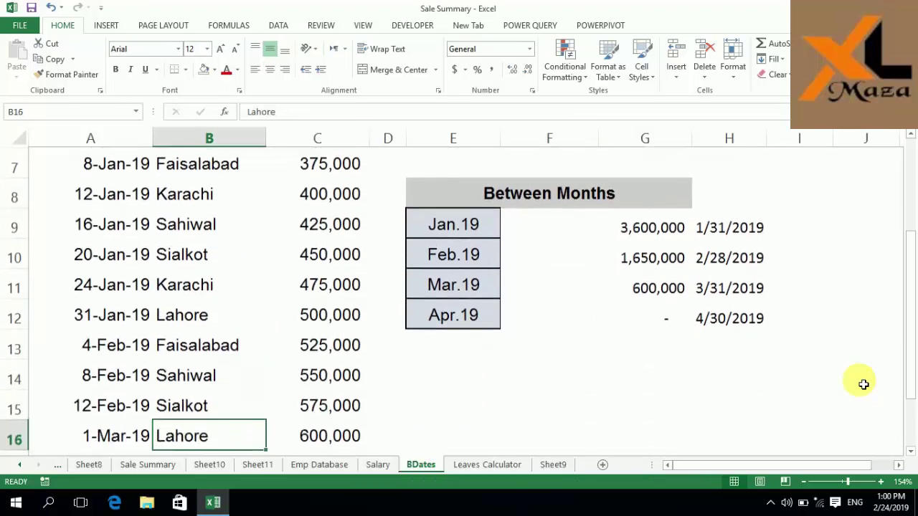
{"action": "key", "text": "Up"}
{"action": "key", "text": "Up"}
{"action": "key", "text": "Up"}
{"action": "key", "text": "Right"}
{"action": "key", "text": "shift+Down"}
{"action": "key", "text": "shift+Down"}
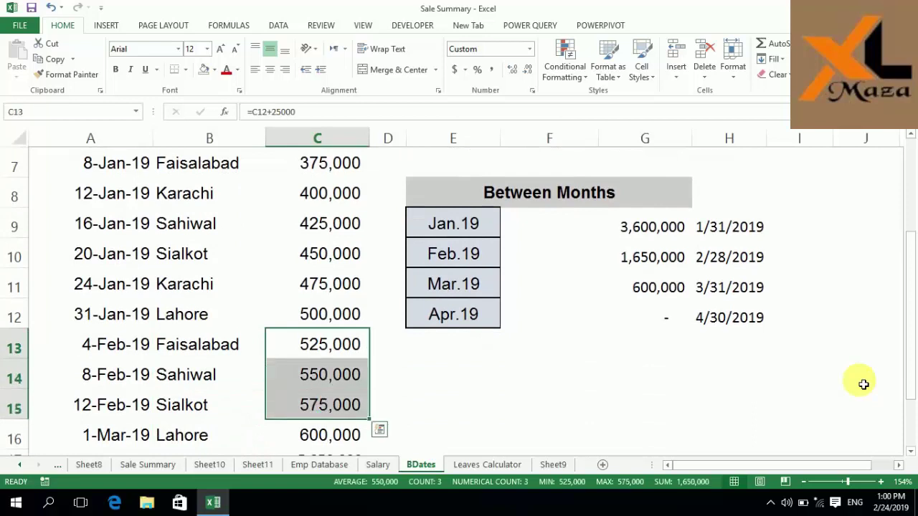
Compare the March revenue in C16 with G11 and view the overall total in C17
{"action": "key", "text": "Down"}
{"action": "key", "text": "Down"}
{"action": "key", "text": "Down"}
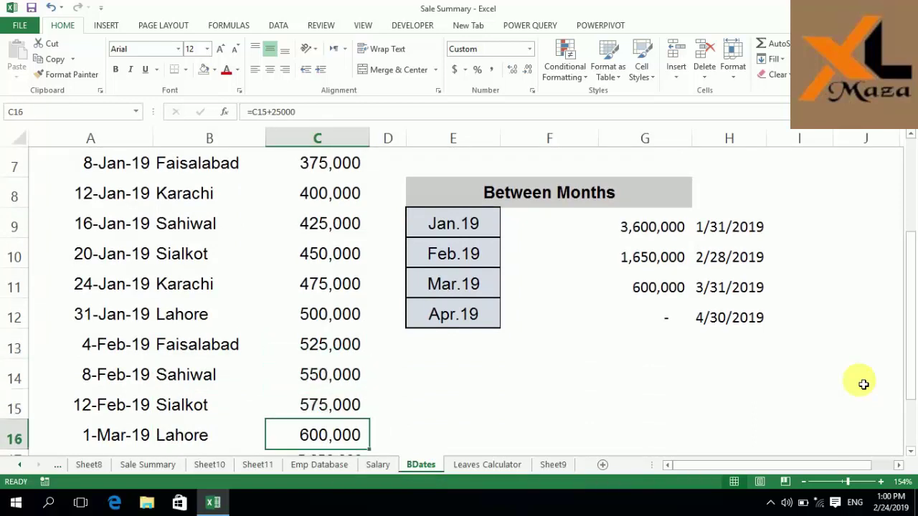
{"action": "key", "text": "Right"}
{"action": "key", "text": "Right"}
{"action": "key", "text": "Left"}
{"action": "key", "text": "Left"}
{"action": "key", "text": "Down"}
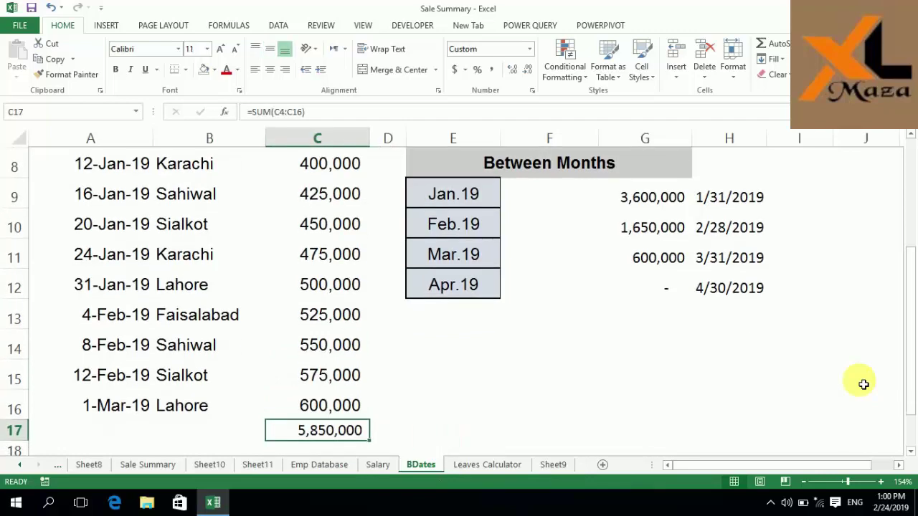
{"action": "key", "text": "Down"}
{"action": "key", "text": "Up"}
{"action": "key", "text": "Up"}
{"action": "key", "text": "Right"}
{"action": "key", "text": "Right"}
{"action": "key", "text": "Right"}
{"action": "key", "text": "Up"}
{"action": "key", "text": "Up"}
{"action": "key", "text": "Up"}
{"action": "key", "text": "Up"}
{"action": "key", "text": "Up"}
{"action": "key", "text": "Up"}
{"action": "key", "text": "Up"}
{"action": "key", "text": "Up"}
{"action": "key", "text": "Up"}
{"action": "key", "text": "Up"}
{"action": "key", "text": "Up"}
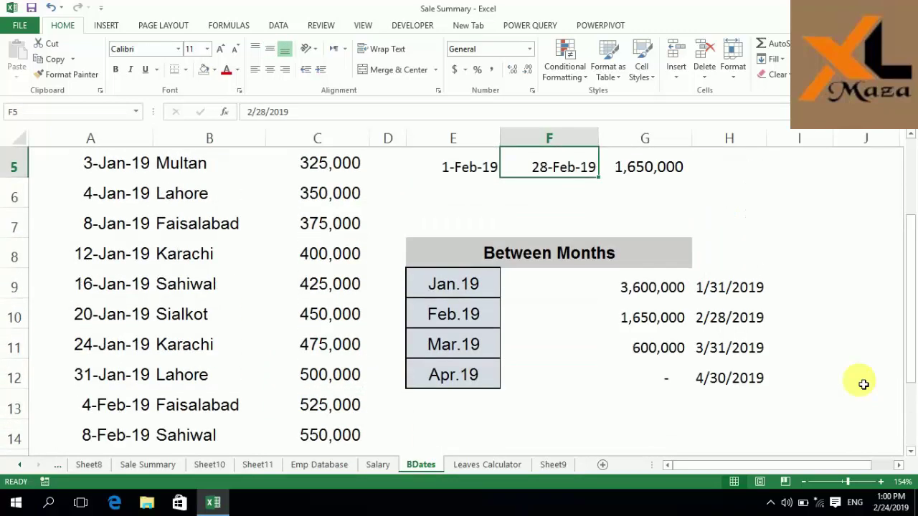
{"action": "key", "text": "Down"}
{"action": "key", "text": "Down"}
{"action": "key", "text": "Down"}
{"action": "key", "text": "Down"}
{"action": "key", "text": "Down"}
{"action": "key", "text": "Down"}
{"action": "key", "text": "Down"}
{"action": "key", "text": "Down"}
{"action": "key", "text": "Down"}
{"action": "key", "text": "Down"}
{"action": "key", "text": "Down"}
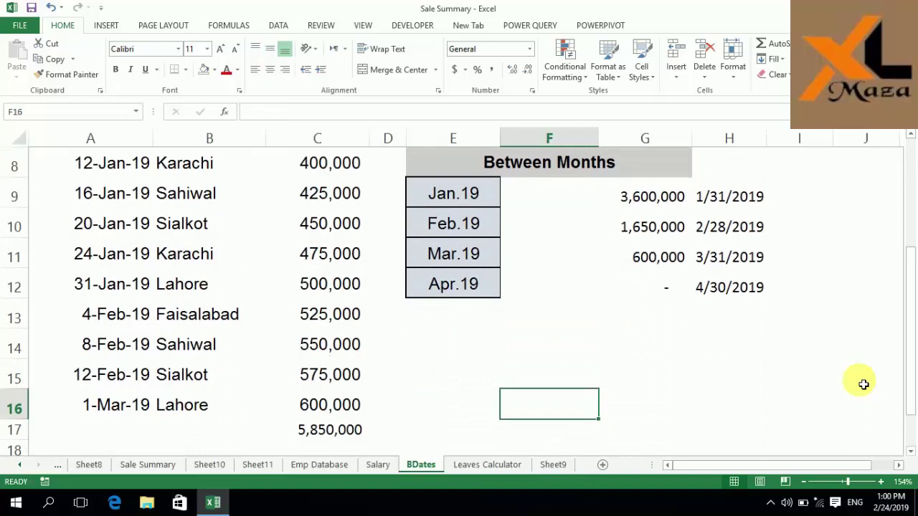
{"action": "key", "text": "Up"}
{"action": "key", "text": "Up"}
{"action": "key", "text": "Up"}
{"action": "key", "text": "Up"}
{"action": "key", "text": "Up"}
{"action": "key", "text": "Up"}
{"action": "key", "text": "Up"}
{"action": "key", "text": "Up"}
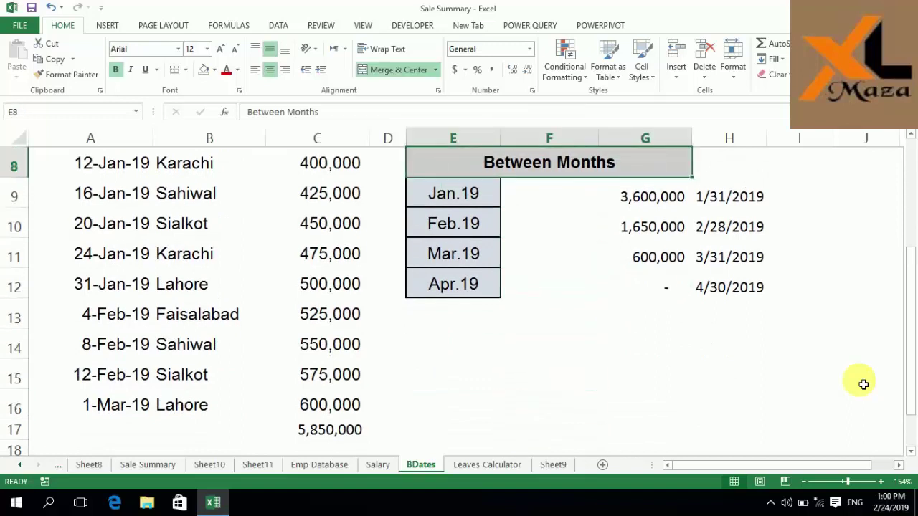
Check the filled SUMIFS formula for April in G12
{"action": "key", "text": "Down"}
{"action": "key", "text": "Down"}
{"action": "key", "text": "Down"}
{"action": "key", "text": "Down"}
{"action": "key", "text": "Right"}
{"action": "key", "text": "Down"}
{"action": "key", "text": "Up"}
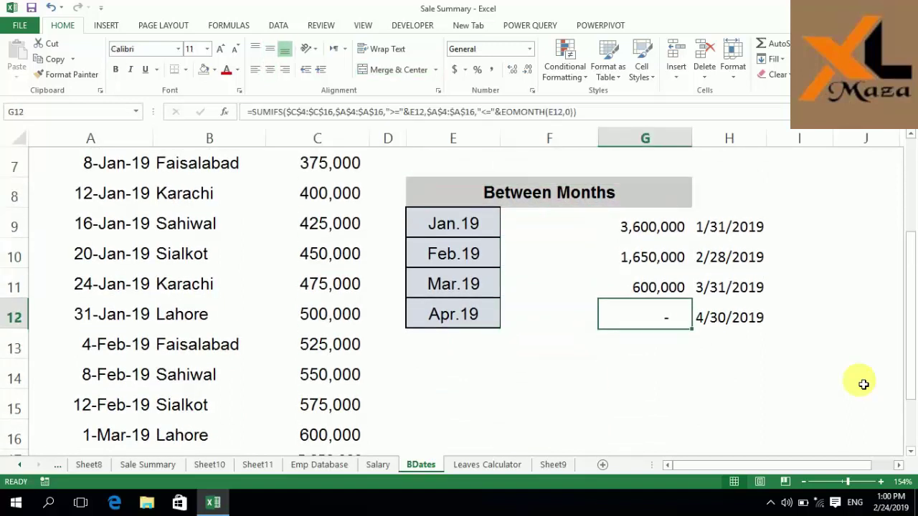
Open the January SUMIFS formula in G9 and examine its sum range, first criteria range and first criterion
{"action": "key", "text": "Up"}
{"action": "key", "text": "Up"}
{"action": "key", "text": "Up"}
{"action": "key", "text": "Up"}
{"action": "key", "text": "Down"}
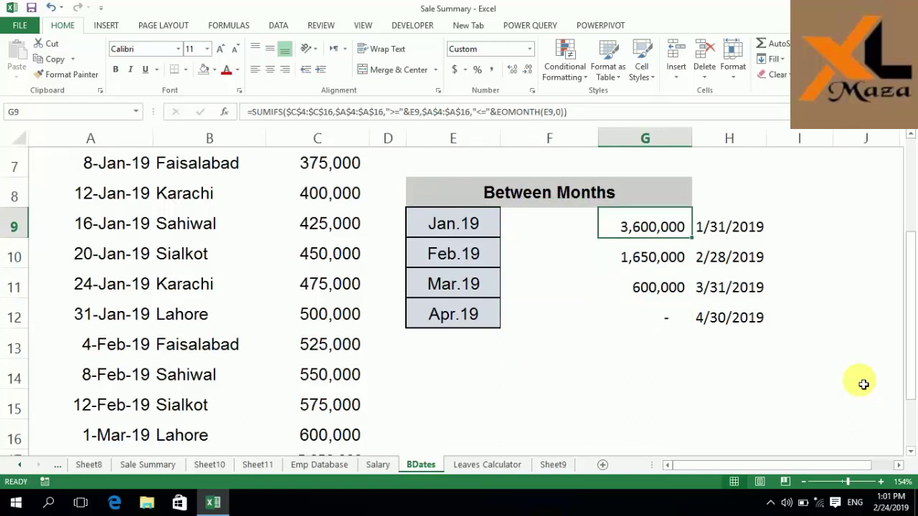
{"action": "key", "text": "F2"}
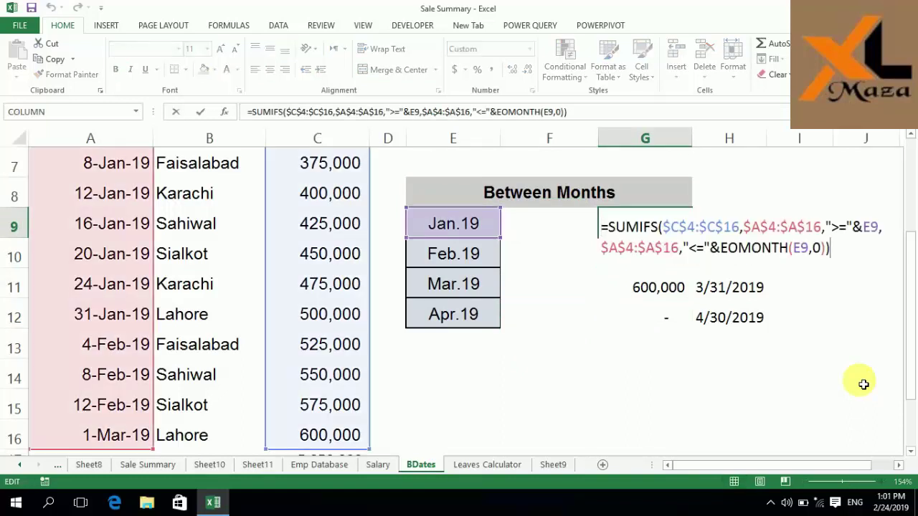
{"action": "key", "text": "Up"}
{"action": "key", "text": "Left"}
{"action": "key", "text": "Left"}
{"action": "key", "text": "Left"}
{"action": "key", "text": "Left"}
{"action": "key", "text": "Left"}
{"action": "key", "text": "Left"}
{"action": "key", "text": "Left"}
{"action": "key", "text": "Left"}
{"action": "key", "text": "Left"}
{"action": "key", "text": "Left"}
{"action": "key", "text": "Left"}
{"action": "key", "text": "Left"}
{"action": "key", "text": "Right"}
{"action": "key", "text": "Right"}
{"action": "key", "text": "Right"}
{"action": "key", "text": "Right"}
{"action": "key", "text": "Right"}
{"action": "key", "text": "Right"}
{"action": "key", "text": "Right"}
{"action": "key", "text": "Right"}
{"action": "key", "text": "Right"}
{"action": "key", "text": "Right"}
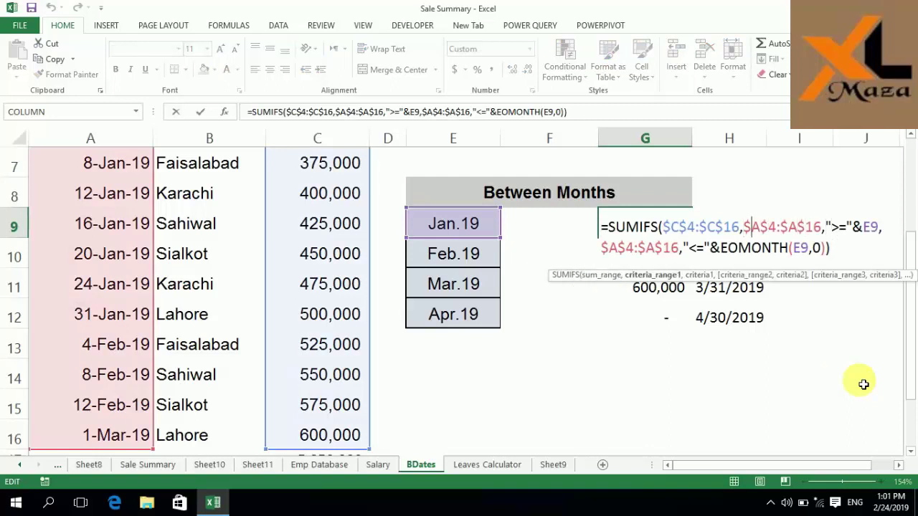
{"action": "key", "text": "Right"}
{"action": "key", "text": "Right"}
{"action": "key", "text": "Right"}
{"action": "key", "text": "Right"}
{"action": "key", "text": "Right"}
{"action": "key", "text": "Right"}
{"action": "key", "text": "Right"}
{"action": "key", "text": "Right"}
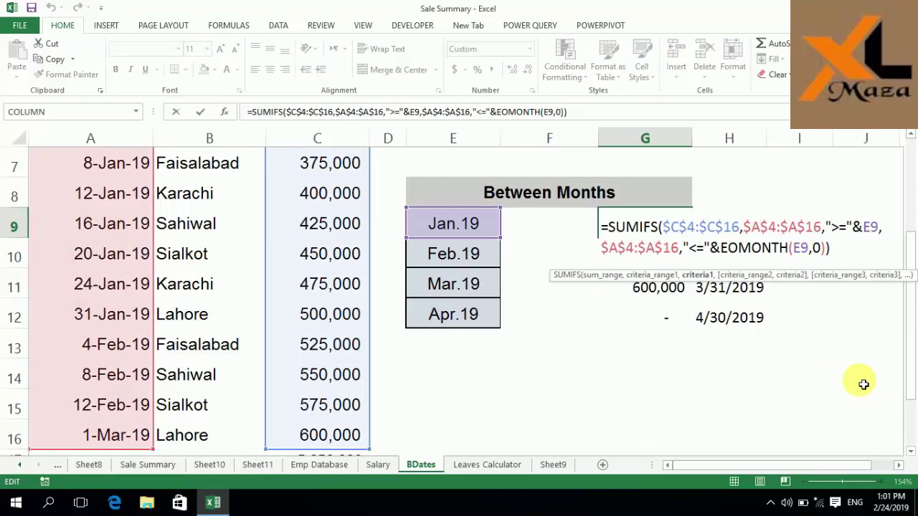
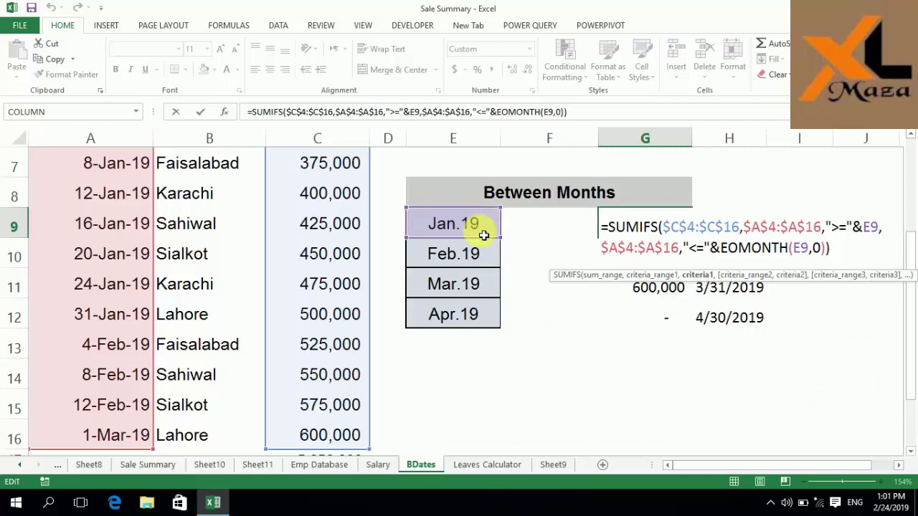
Examine the second criteria range and the "<=" criterion of the SUMIFS formula in G9
{"action": "key", "text": "Right"}
{"action": "key", "text": "Right"}
{"action": "key", "text": "Right"}
{"action": "key", "text": "Right"}
{"action": "key", "text": "Right"}
{"action": "key", "text": "Right"}
{"action": "key", "text": "Right"}
{"action": "key", "text": "Right"}
{"action": "key", "text": "Right"}
{"action": "key", "text": "Right"}
{"action": "key", "text": "Right"}
{"action": "key", "text": "Right"}
{"action": "key", "text": "Right"}
{"action": "key", "text": "Right"}
{"action": "key", "text": "Right"}
{"action": "key", "text": "Right"}
{"action": "key", "text": "Right"}
{"action": "key", "text": "Right"}
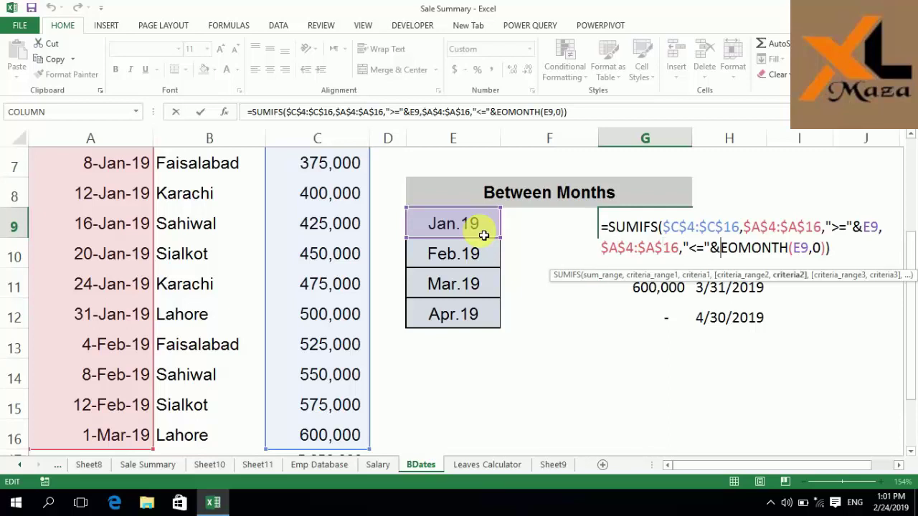
Set the months argument of EOMONTH in the G9 formula to 1
{"action": "key", "text": "Right"}
{"action": "key", "text": "Right"}
{"action": "key", "text": "Right"}
{"action": "key", "text": "Right"}
{"action": "key", "text": "Right"}
{"action": "key", "text": "Right"}
{"action": "key", "text": "Right"}
{"action": "key", "text": "Right"}
{"action": "key", "text": "Right"}
{"action": "key", "text": "Right"}
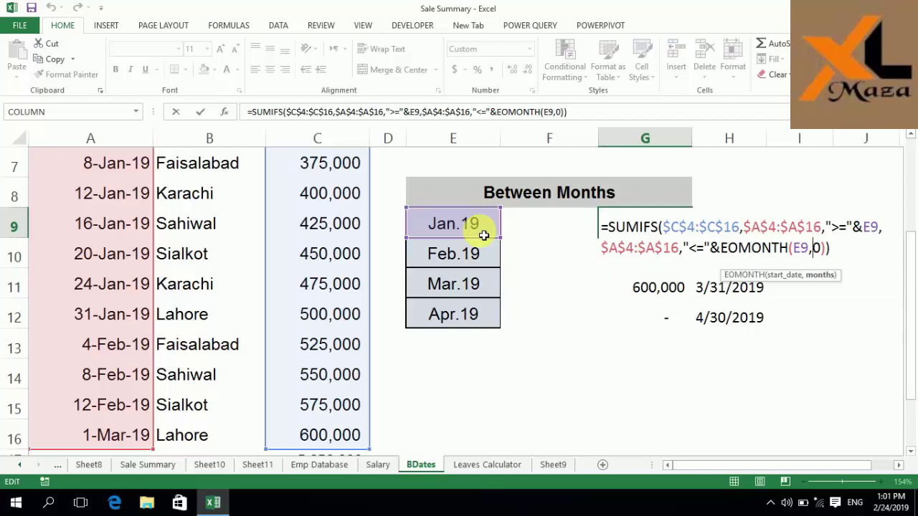
{"action": "key", "text": "shift+Right"}
{"action": "type", "text": "1"}
{"action": "key", "text": "Return"}
Select the January and February revenue cells C4:C15 and compare their sum with the total in G9
{"action": "key", "text": "Left"}
{"action": "key", "text": "Left"}
{"action": "key", "text": "Left"}
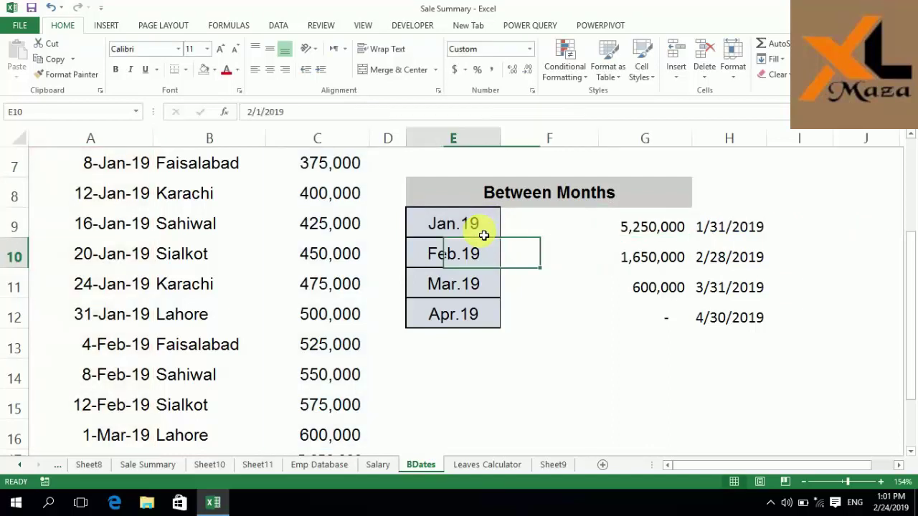
{"action": "key", "text": "Up"}
{"action": "key", "text": "Up"}
{"action": "key", "text": "Up"}
{"action": "key", "text": "Left"}
{"action": "key", "text": "Up"}
{"action": "key", "text": "Up"}
{"action": "key", "text": "Up"}
{"action": "key", "text": "Up"}
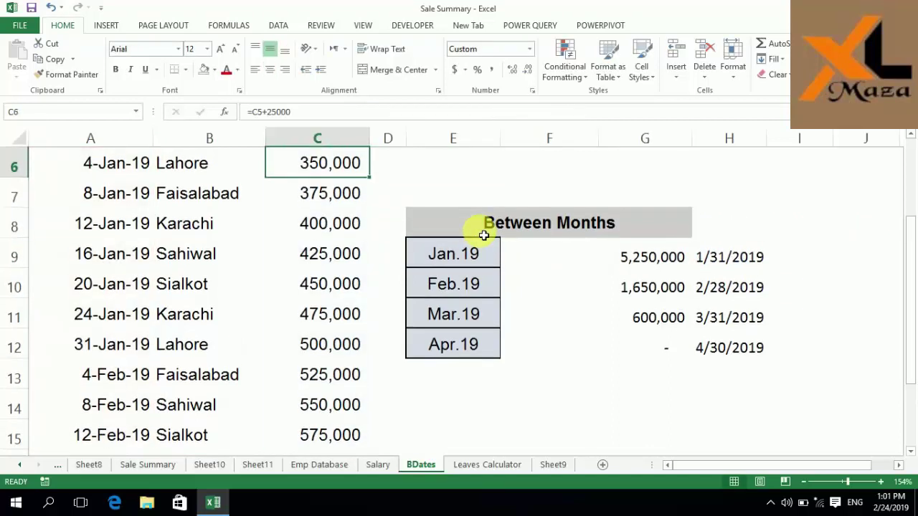
{"action": "key", "text": "Down"}
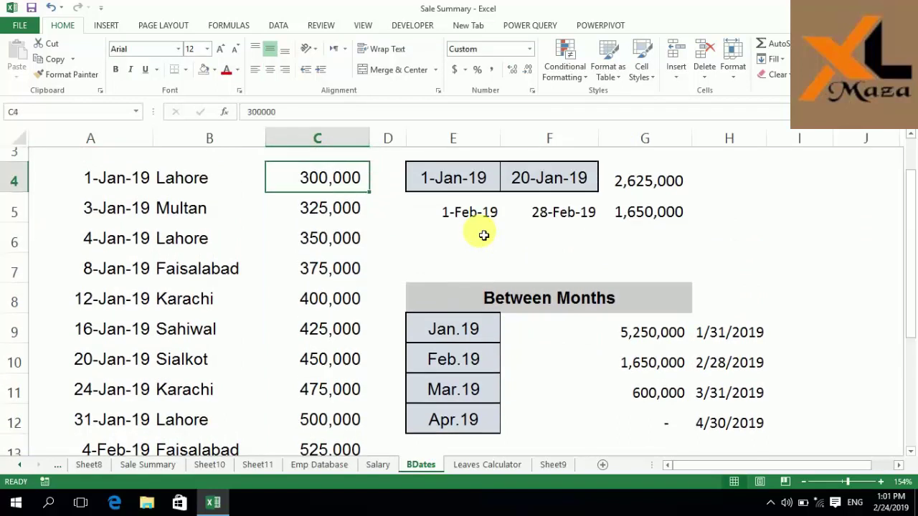
{"action": "key", "text": "shift+Down"}
{"action": "key", "text": "shift+Down"}
{"action": "key", "text": "shift+Down"}
{"action": "key", "text": "shift+Down"}
{"action": "key", "text": "shift+Down"}
{"action": "key", "text": "shift+Down"}
{"action": "key", "text": "shift+Down"}
{"action": "key", "text": "shift+Down"}
{"action": "key", "text": "shift+Down"}
{"action": "key", "text": "shift+Down"}
{"action": "key", "text": "shift+Down"}
{"action": "key", "text": "shift+Down"}
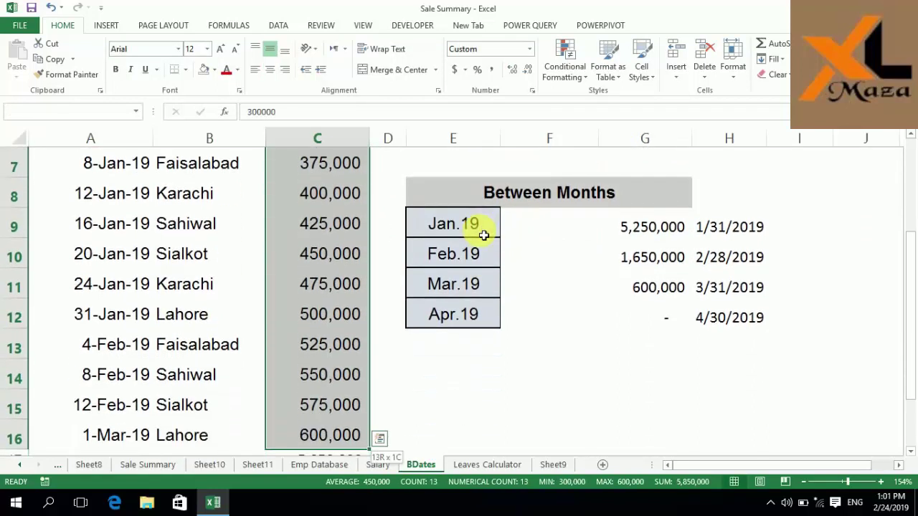
{"action": "key", "text": "shift+Down"}
{"action": "key", "text": "shift+Up"}
{"action": "key", "text": "shift+Up"}
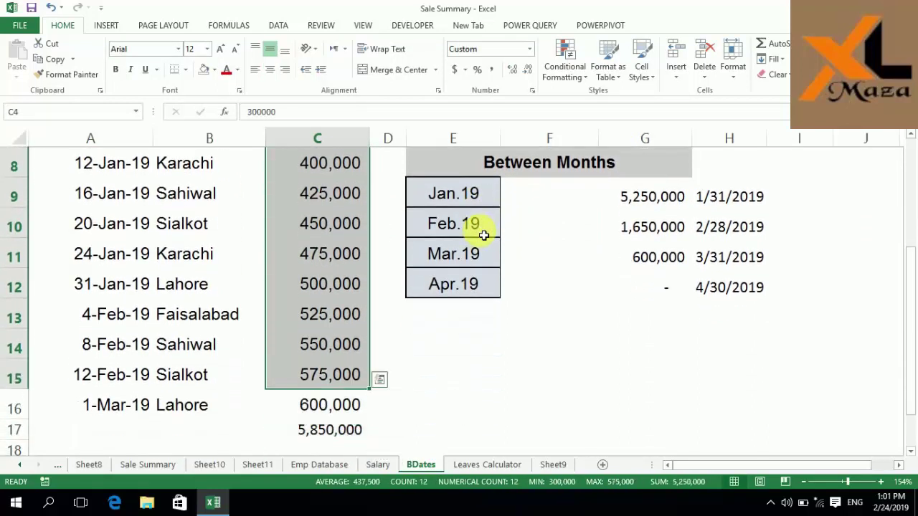
{"action": "key", "text": "ctrl+q"}
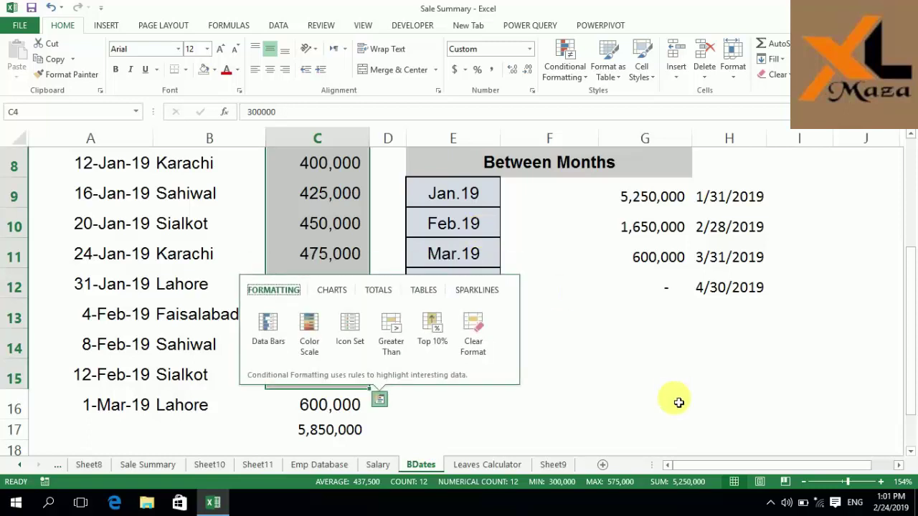
{"action": "left_click", "coordinate": [659, 202]}
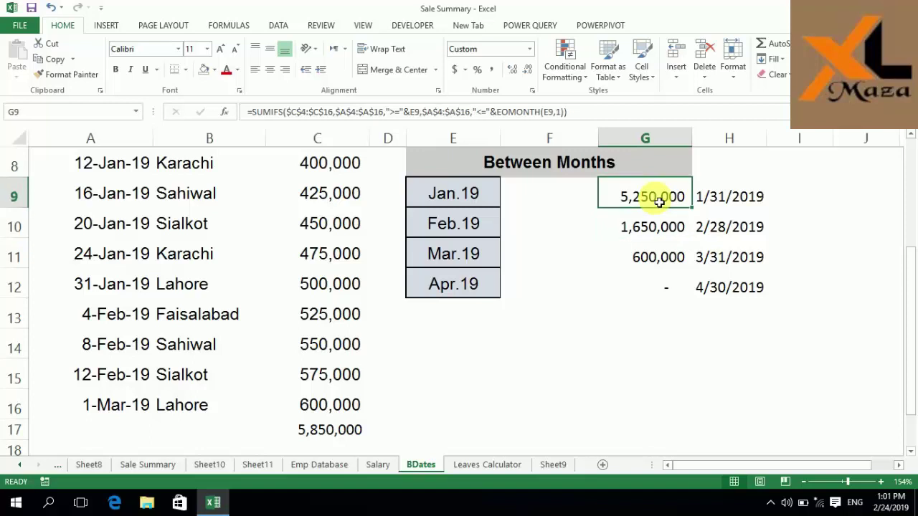
{"action": "key", "text": "Down"}
{"action": "key", "text": "Up"}
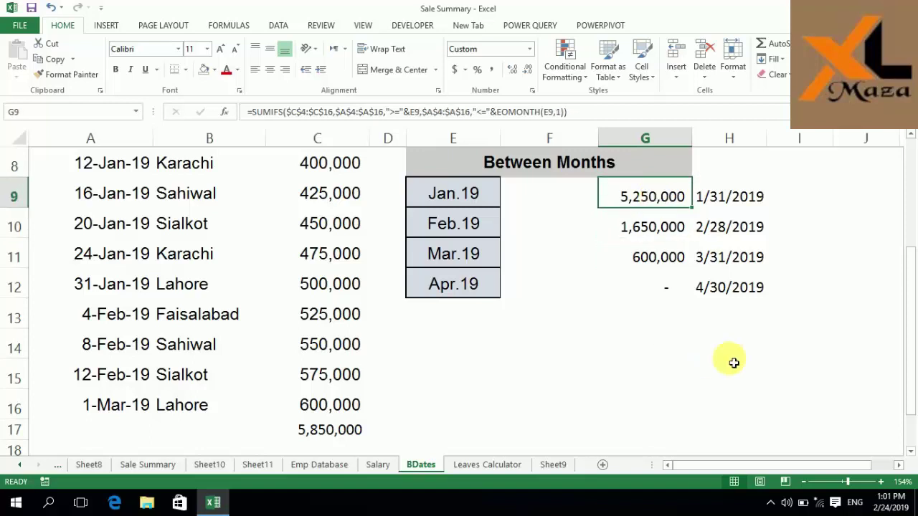
Set the EOMONTH months argument in the G9 formula back to 0
{"action": "key", "text": "Down"}
{"action": "key", "text": "Up"}
{"action": "key", "text": "F2"}
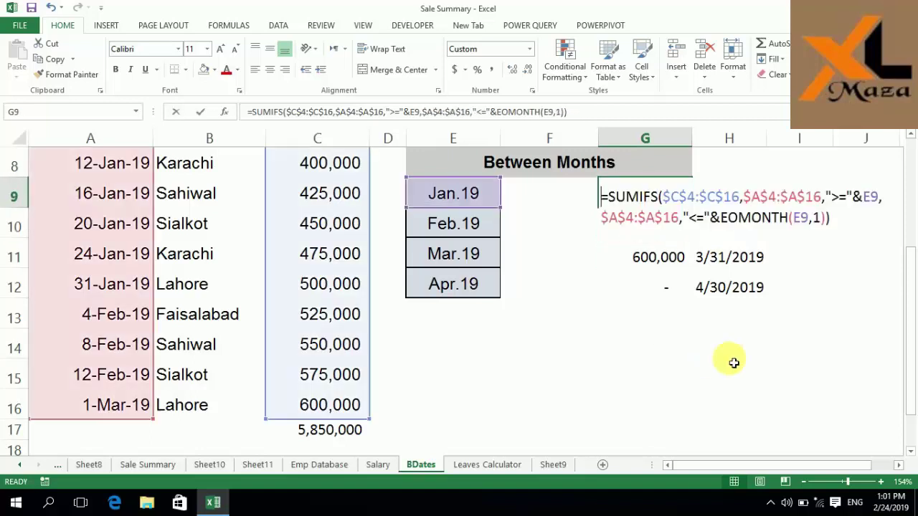
{"action": "key", "text": "Left"}
{"action": "key", "text": "Left"}
{"action": "key", "text": "shift+Left"}
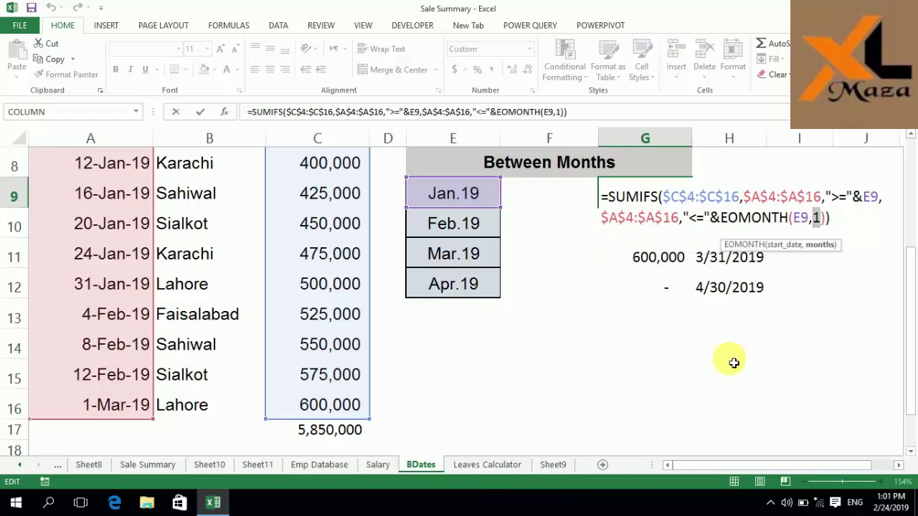
{"action": "type", "text": "0"}
{"action": "key", "text": "Return"}
{"action": "key", "text": "Up"}
{"action": "key", "text": "Down"}
Replace the date formula in A11 with the date 12 APRIL 2109
{"action": "key", "text": "Down"}
{"action": "key", "text": "Left"}
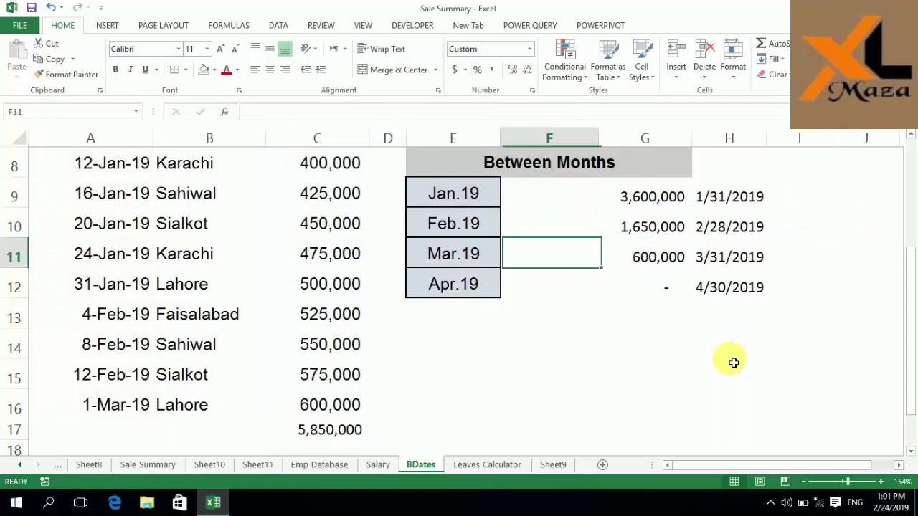
{"action": "key", "text": "Left"}
{"action": "key", "text": "Left"}
{"action": "key", "text": "Left"}
{"action": "key", "text": "Down"}
{"action": "key", "text": "Down"}
{"action": "key", "text": "Left"}
{"action": "key", "text": "Left"}
{"action": "key", "text": "Up"}
{"action": "key", "text": "Up"}
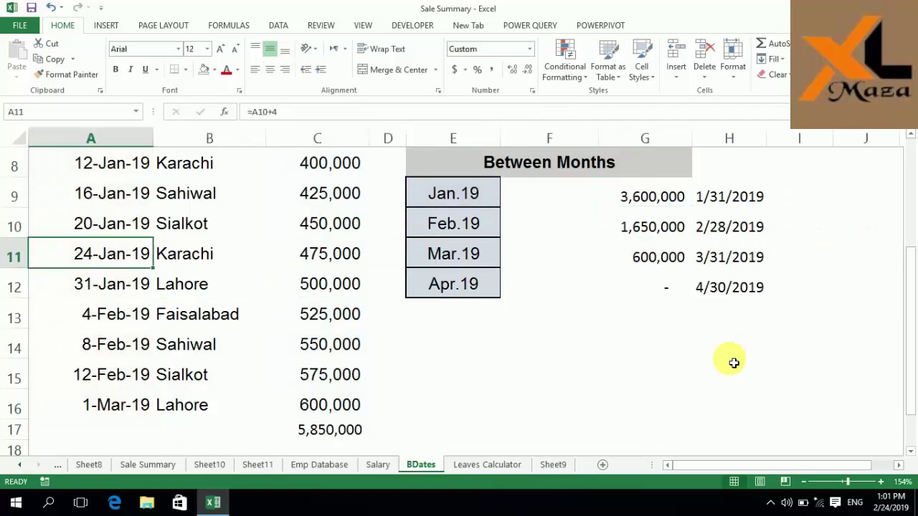
{"action": "key", "text": "F2"}
{"action": "key", "text": "Escape"}
{"action": "type", "text": "12"}
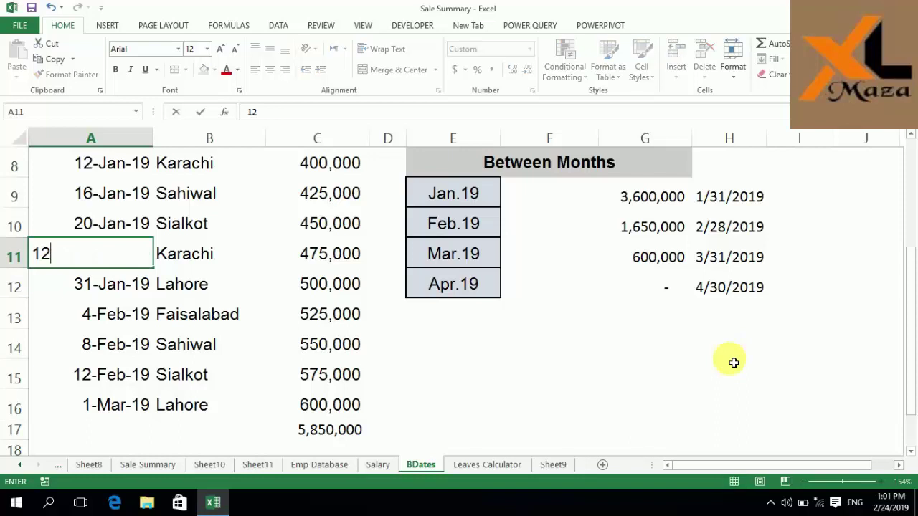
{"action": "type", "text": " APRIL"}
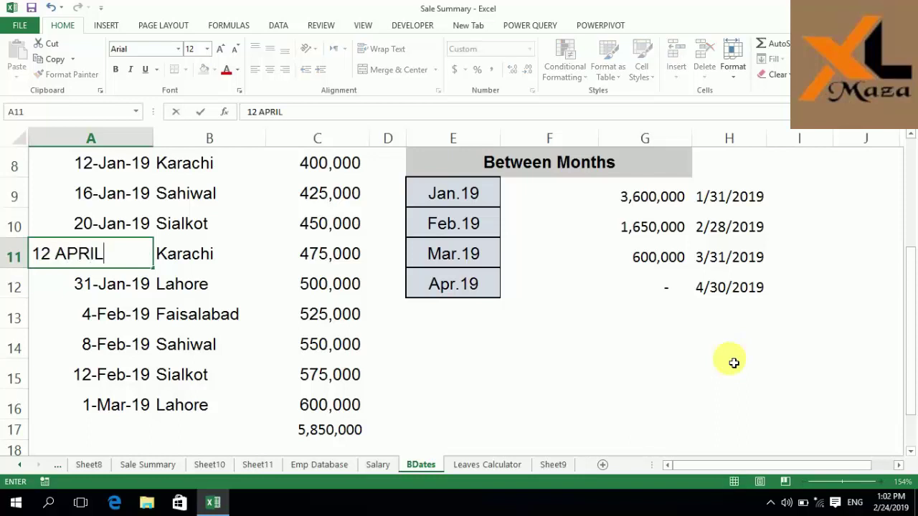
{"action": "type", "text": " 2109"}
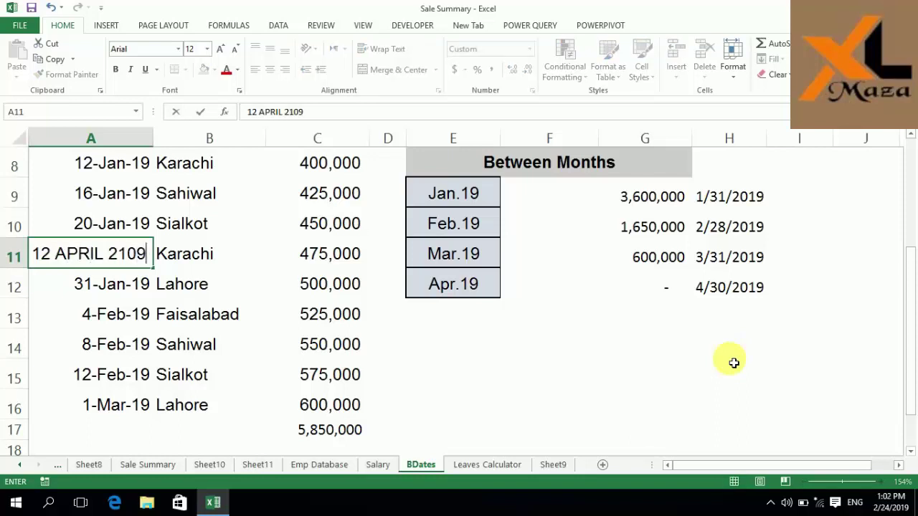
{"action": "key", "text": "Tab"}
{"action": "key", "text": "Tab"}
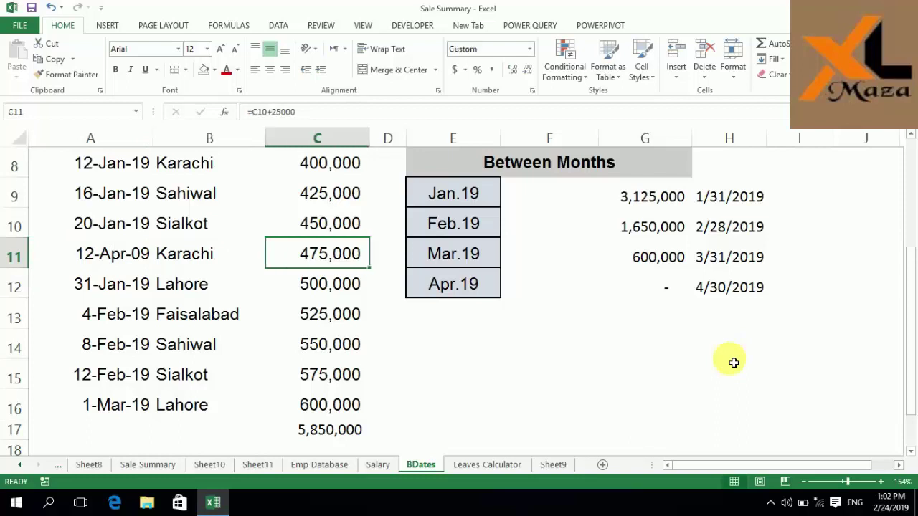
Correct the year of the April date in A11 to 2019
{"action": "key", "text": "Left"}
{"action": "key", "text": "Left"}
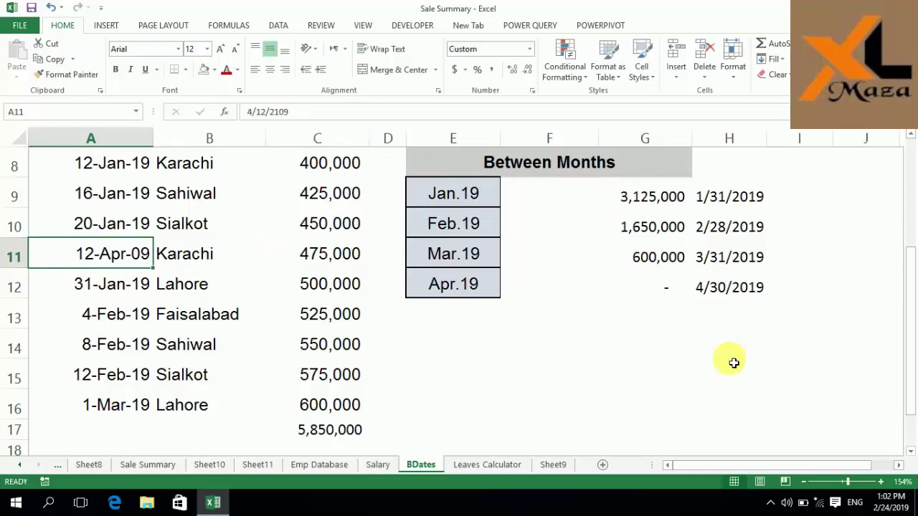
{"action": "key", "text": "F2"}
{"action": "key", "text": "Left"}
{"action": "key", "text": "Left"}
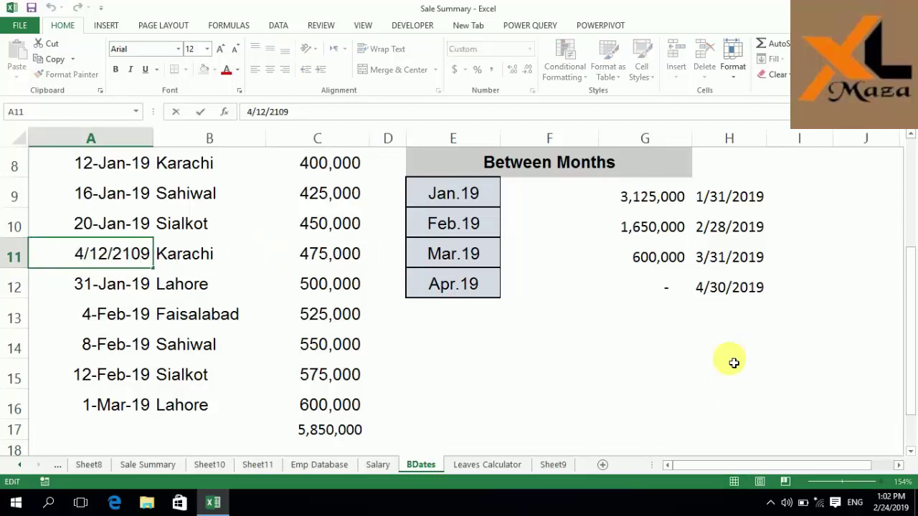
{"action": "key", "text": "shift+Left"}
{"action": "key", "text": "shift+Left"}
{"action": "key", "text": "shift+Left"}
{"action": "type", "text": "0"}
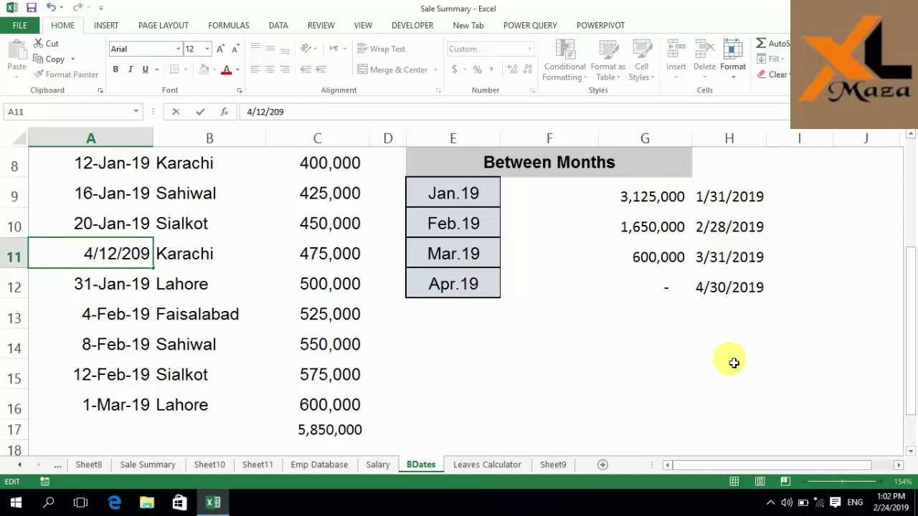
{"action": "type", "text": "1"}
{"action": "key", "text": "Return"}
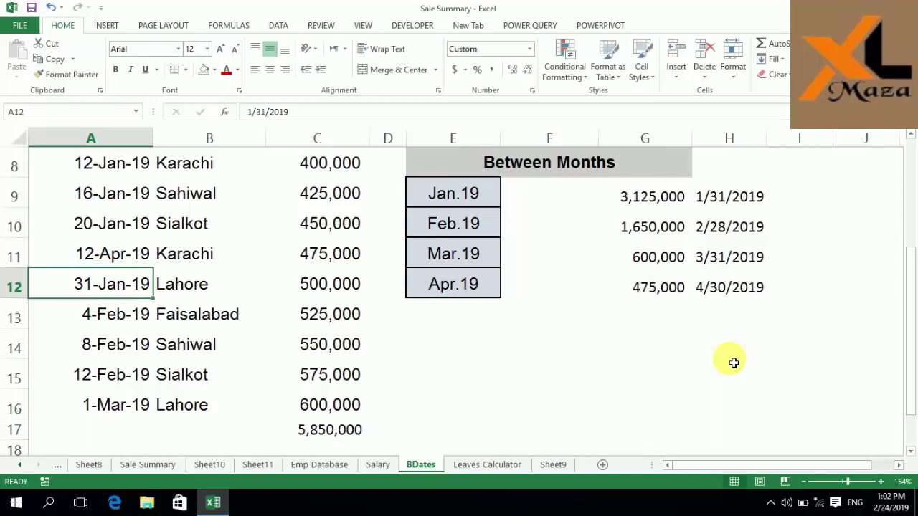
Compare the April date and revenue in row 11 with the April total in G12, and return to the January month cell E9
{"action": "key", "text": "Right"}
{"action": "key", "text": "Right"}
{"action": "key", "text": "Right"}
{"action": "key", "text": "Up"}
{"action": "key", "text": "Left"}
{"action": "key", "text": "Left"}
{"action": "key", "text": "Left"}
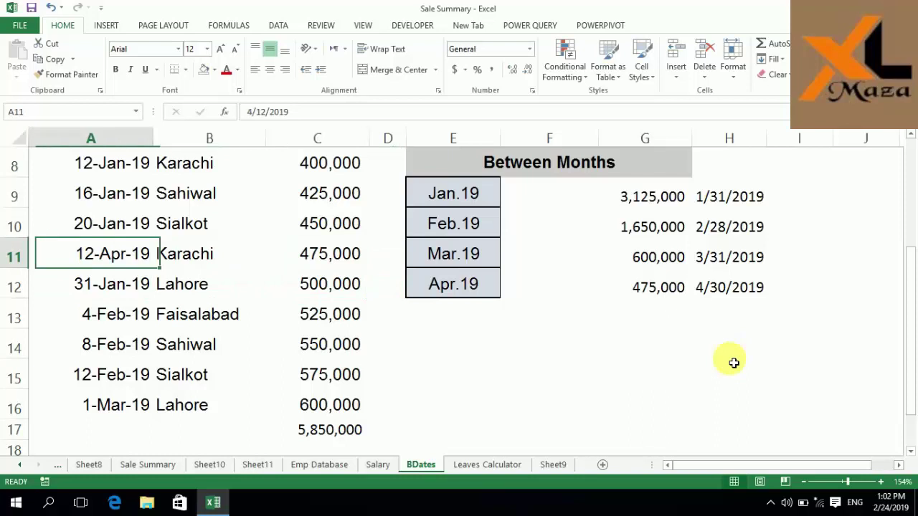
{"action": "key", "text": "Right"}
{"action": "key", "text": "Right"}
{"action": "key", "text": "Right"}
{"action": "key", "text": "Right"}
{"action": "key", "text": "Right"}
{"action": "key", "text": "Right"}
{"action": "key", "text": "Right"}
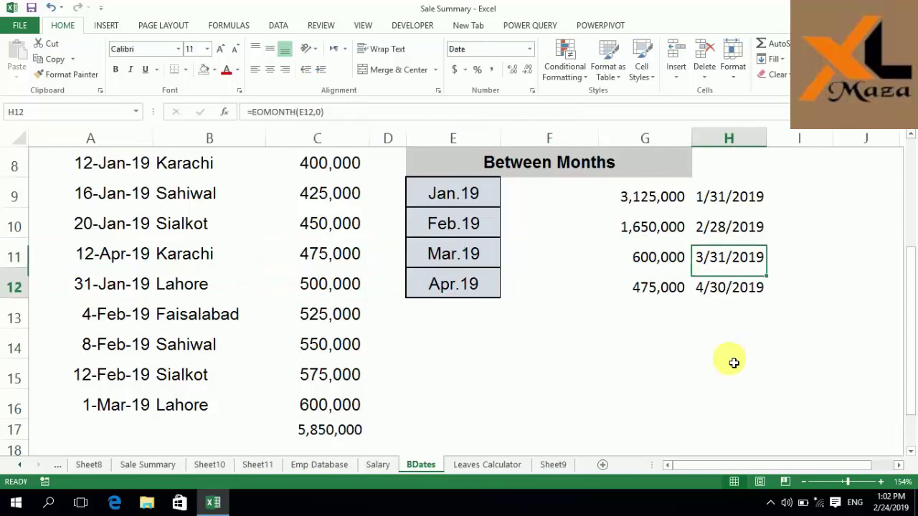
{"action": "key", "text": "Down"}
{"action": "key", "text": "Left"}
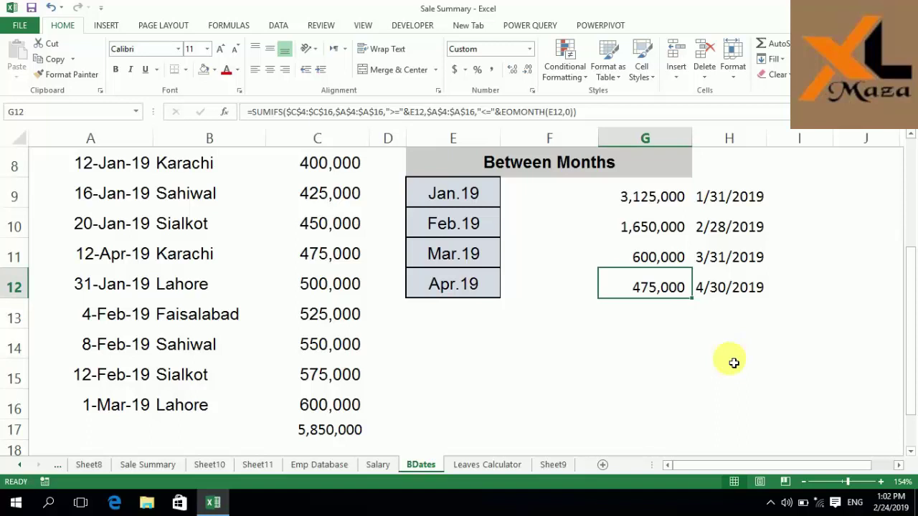
{"action": "key", "text": "Up"}
{"action": "key", "text": "Up"}
{"action": "key", "text": "Up"}
{"action": "key", "text": "Left"}
{"action": "key", "text": "Left"}
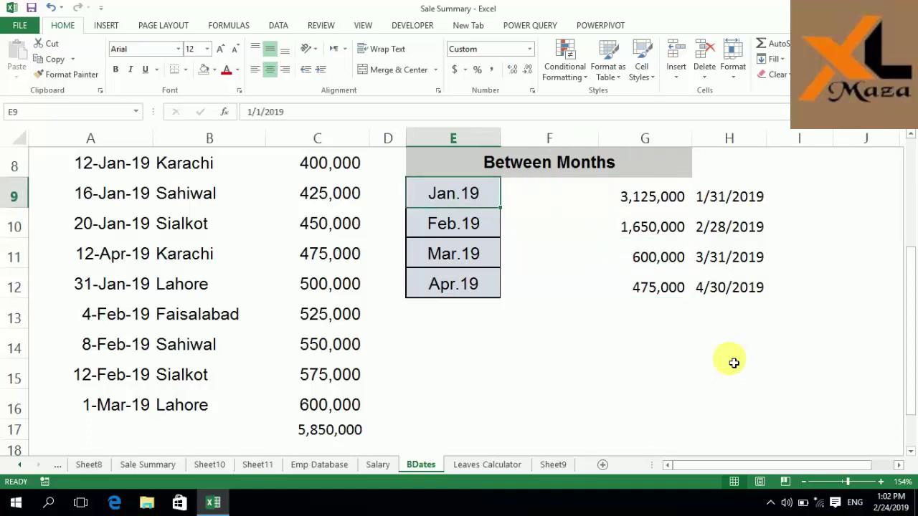
{"action": "key", "text": "Right"}
{"action": "key", "text": "Right"}
{"action": "key", "text": "Right"}
{"action": "key", "text": "Left"}
{"action": "key", "text": "Left"}
{"action": "key", "text": "Left"}
{"action": "key", "text": "Right"}
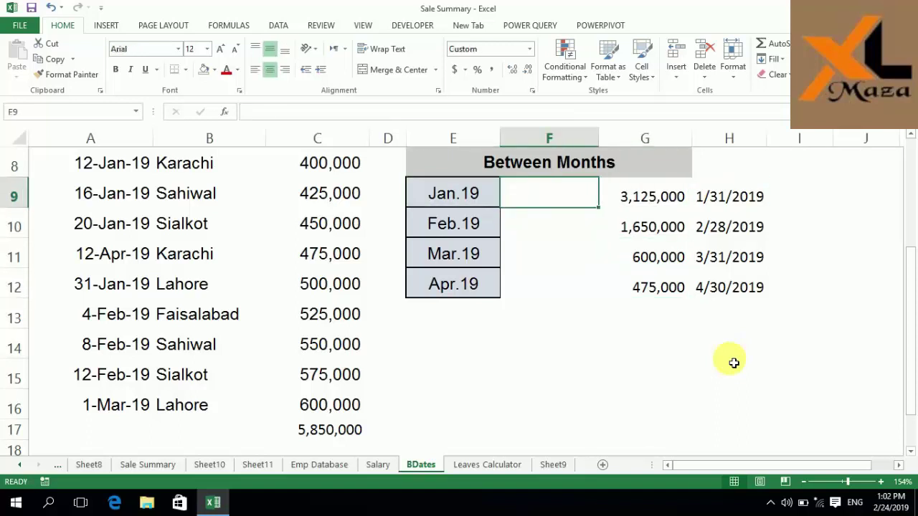
{"action": "key", "text": "Up"}
{"action": "key", "text": "Up"}
{"action": "key", "text": "Up"}
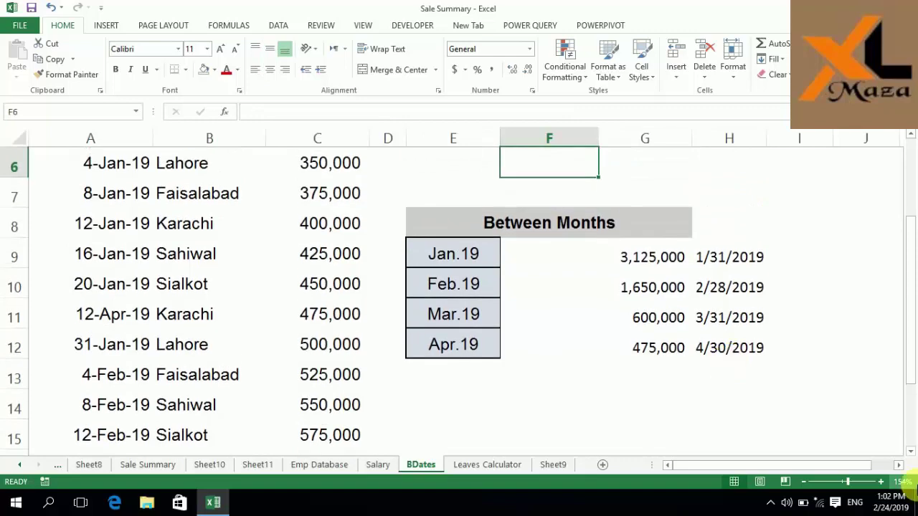
Zoom the sheet out to 112% and look over the Between Dates and Between Months tables
{"action": "left_click_drag", "start_coordinate": [848, 482], "coordinate": [843, 482]}
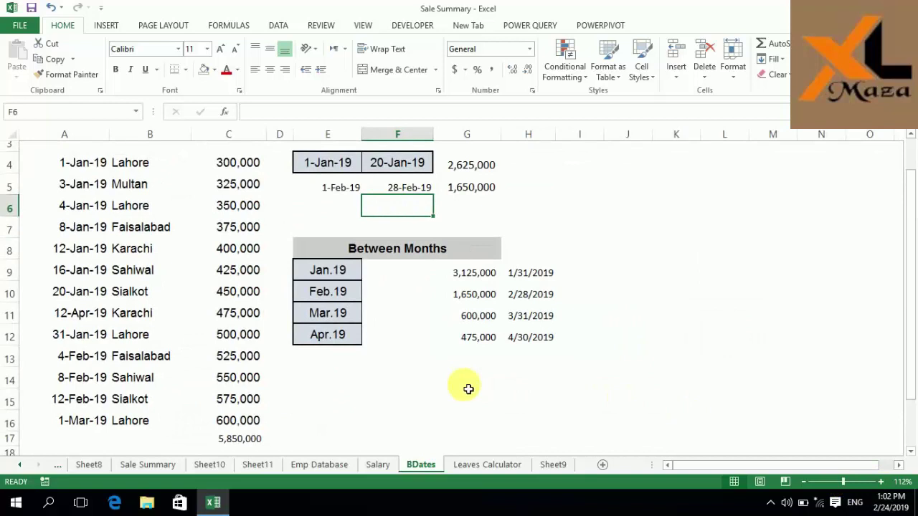
{"action": "key", "text": "Down"}
{"action": "key", "text": "Down"}
{"action": "key", "text": "Down"}
{"action": "key", "text": "Up"}
{"action": "key", "text": "Up"}
{"action": "key", "text": "Up"}
{"action": "key", "text": "Up"}
{"action": "key", "text": "Up"}
{"action": "key", "text": "Up"}
{"action": "key", "text": "Up"}
{"action": "key", "text": "Up"}
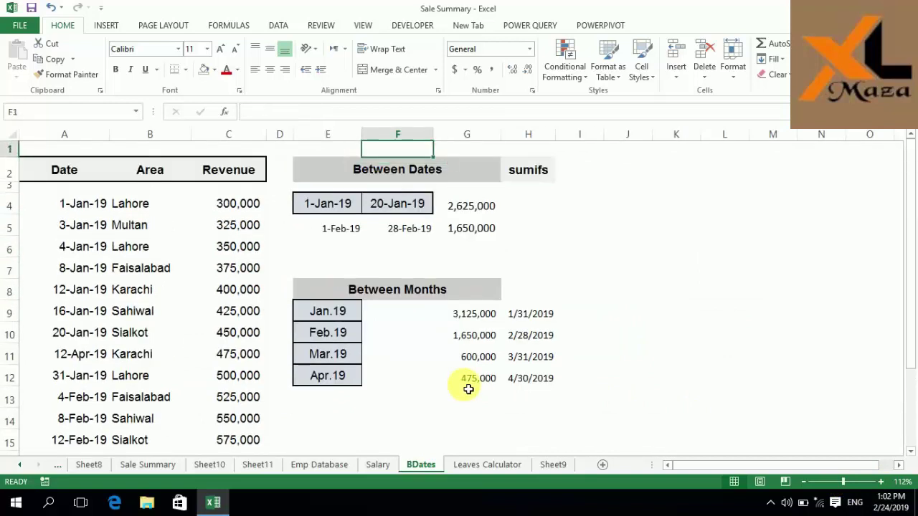
{"action": "key", "text": "Down"}
{"action": "key", "text": "Down"}
{"action": "key", "text": "Down"}
{"action": "key", "text": "Down"}
{"action": "key", "text": "Down"}
{"action": "key", "text": "Down"}
{"action": "key", "text": "Down"}
{"action": "key", "text": "Down"}
{"action": "key", "text": "Down"}
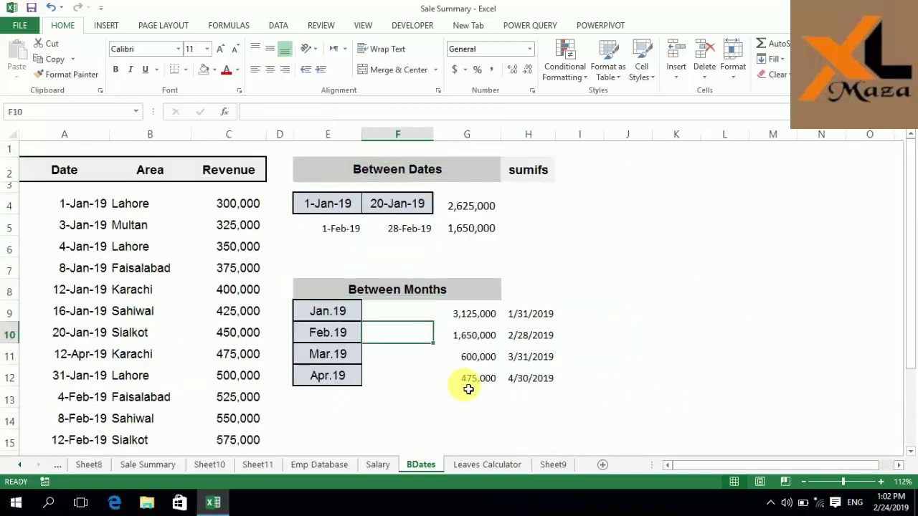
{"action": "key", "text": "Up"}
{"action": "key", "text": "Up"}
{"action": "key", "text": "Right"}
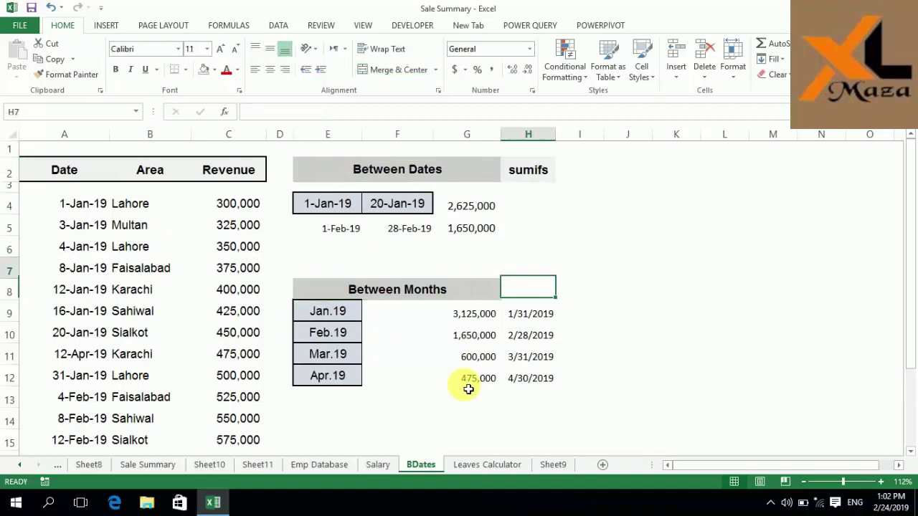
{"action": "key", "text": "Up"}
{"action": "key", "text": "Up"}
{"action": "key", "text": "Right"}
{"action": "key", "text": "Right"}
{"action": "key", "text": "Up"}
{"action": "key", "text": "Up"}
{"action": "key", "text": "Up"}
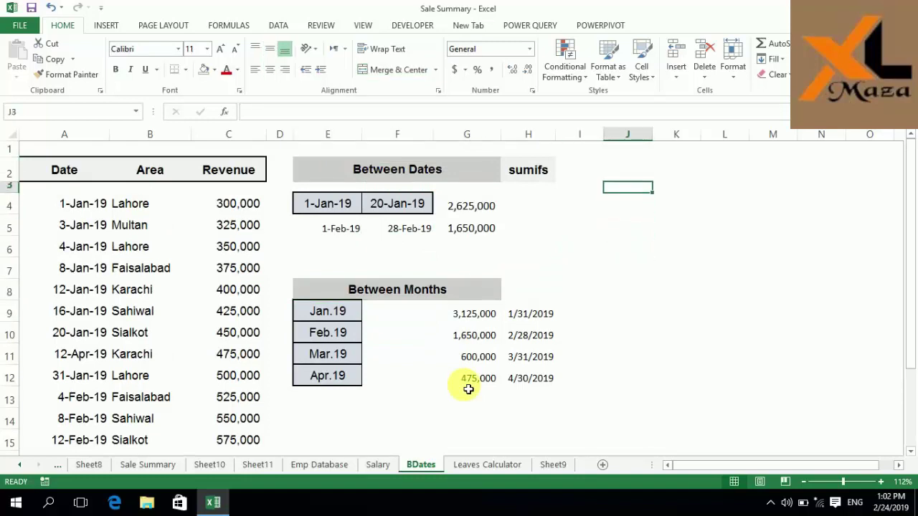
{"action": "key", "text": "Down"}
{"action": "key", "text": "Left"}
{"action": "key", "text": "Left"}
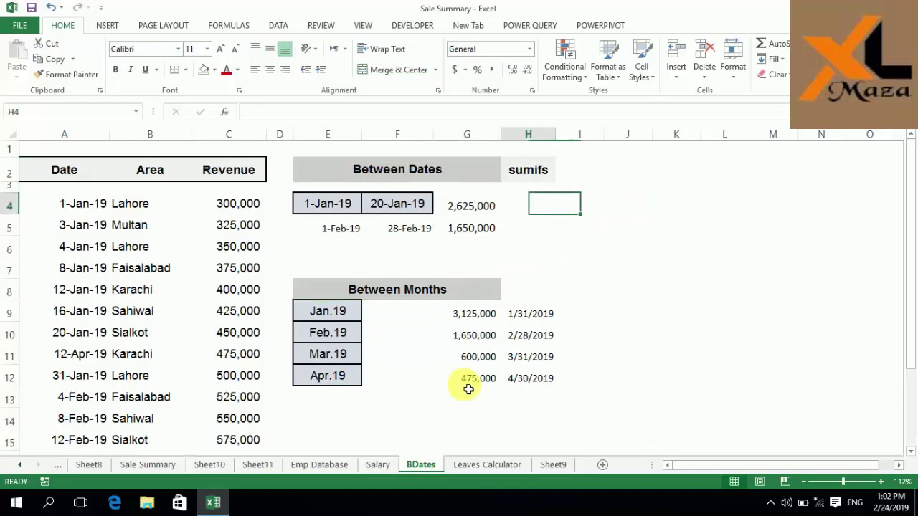
Inspect the arguments of the January SUMIFS formula in G9 and leave it as it is
{"action": "key", "text": "Down"}
{"action": "key", "text": "Down"}
{"action": "key", "text": "Down"}
{"action": "key", "text": "Down"}
{"action": "key", "text": "Down"}
{"action": "key", "text": "Down"}
{"action": "key", "text": "Up"}
{"action": "key", "text": "Left"}
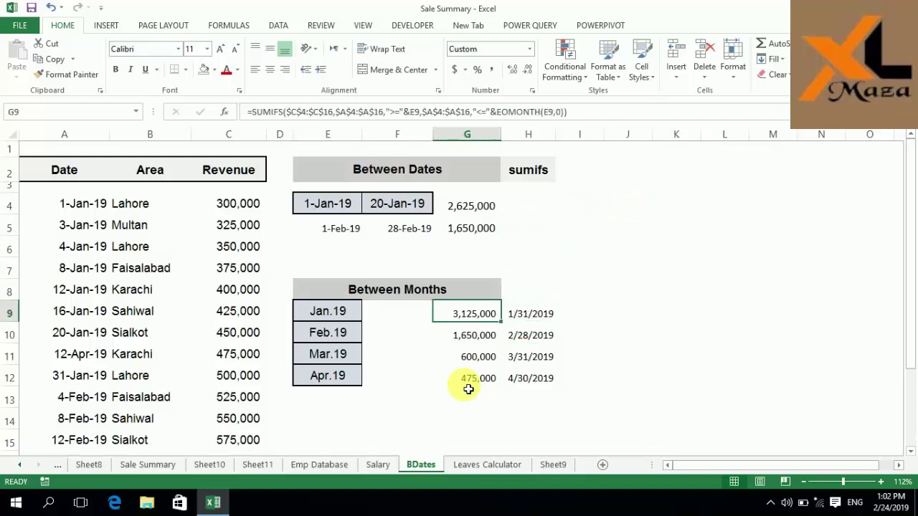
{"action": "key", "text": "F2"}
{"action": "key", "text": "Left"}
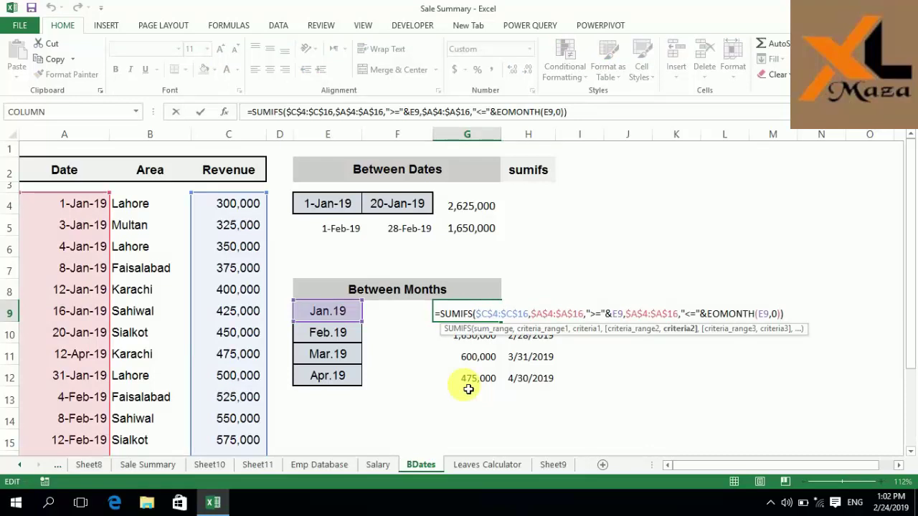
{"action": "key", "text": "Return"}
Enter LAHORE in F9 as the area criterion beside the January month
{"action": "key", "text": "Up"}
{"action": "key", "text": "Left"}
{"action": "key", "text": "Left"}
{"action": "key", "text": "Right"}
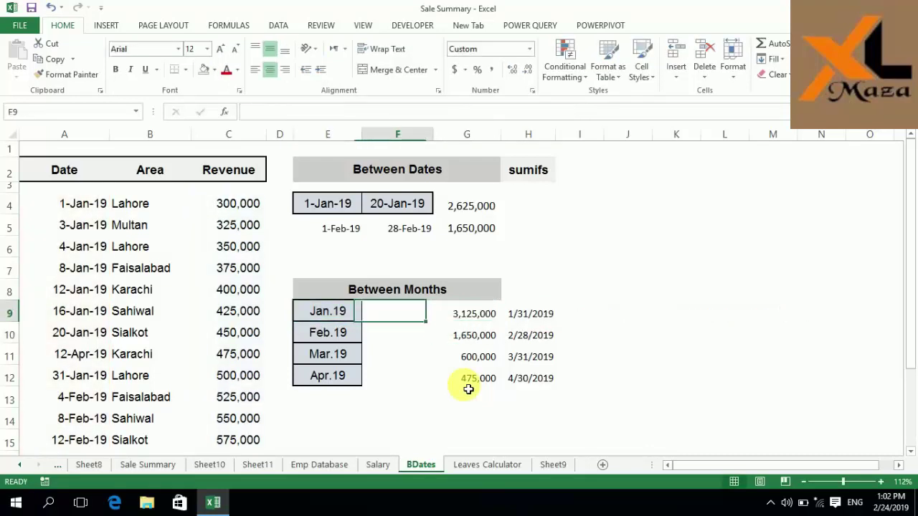
{"action": "type", "text": "l"}
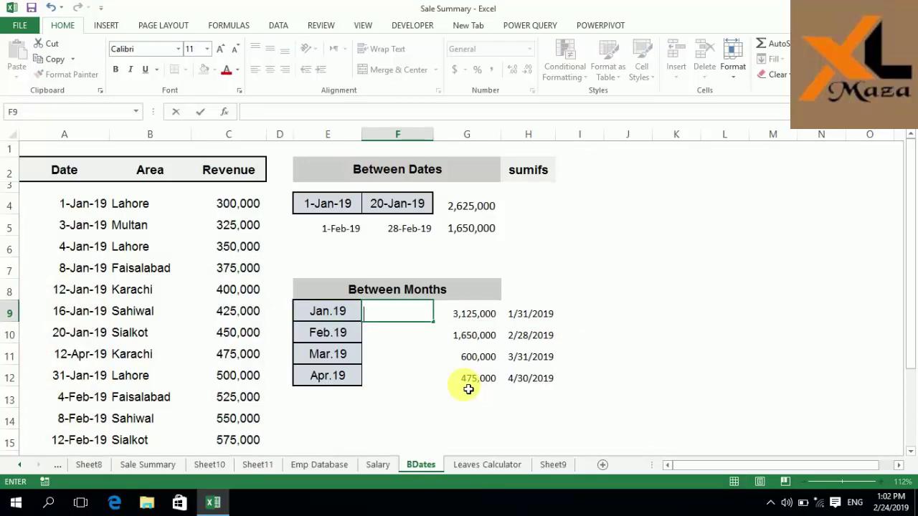
{"action": "type", "text": "LAH"}
{"action": "key", "text": "BackSpace"}
{"action": "key", "text": "BackSpace"}
{"action": "type", "text": "ORE"}
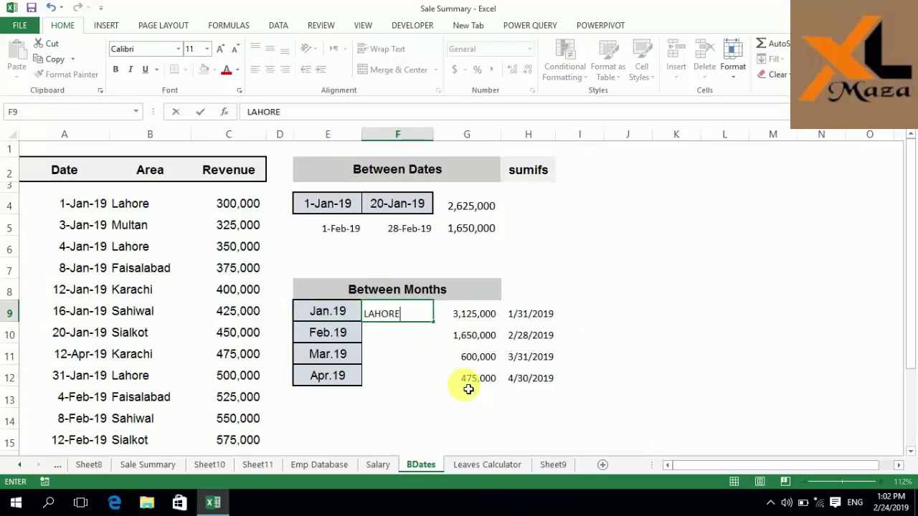
{"action": "key", "text": "Tab"}
Extend the SUMIFS formula in G9 with the Area range B4:B16 and F9 as its criterion
{"action": "key", "text": "F2"}
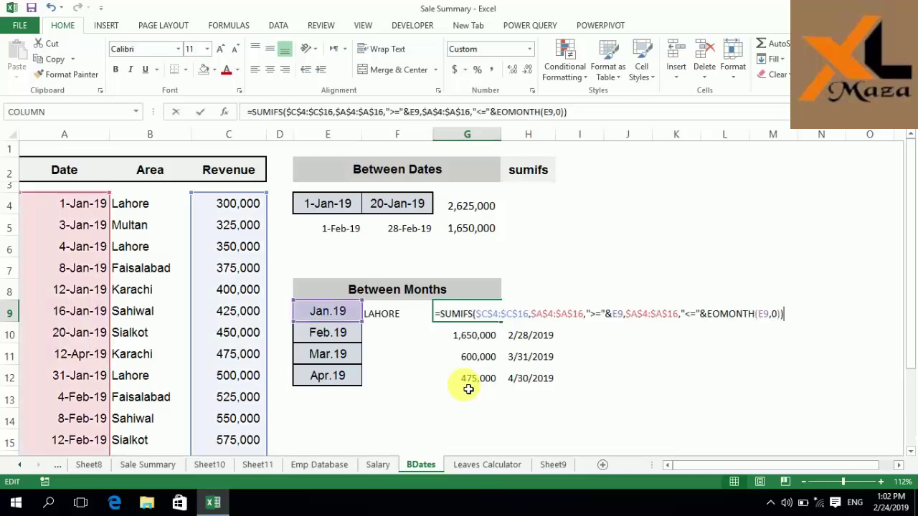
{"action": "key", "text": "Left"}
{"action": "key", "text": "Left"}
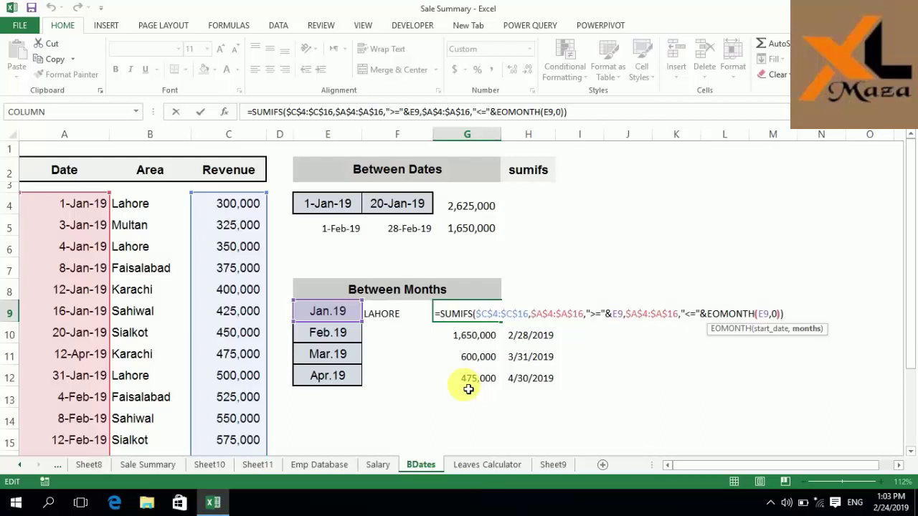
{"action": "key", "text": "Right"}
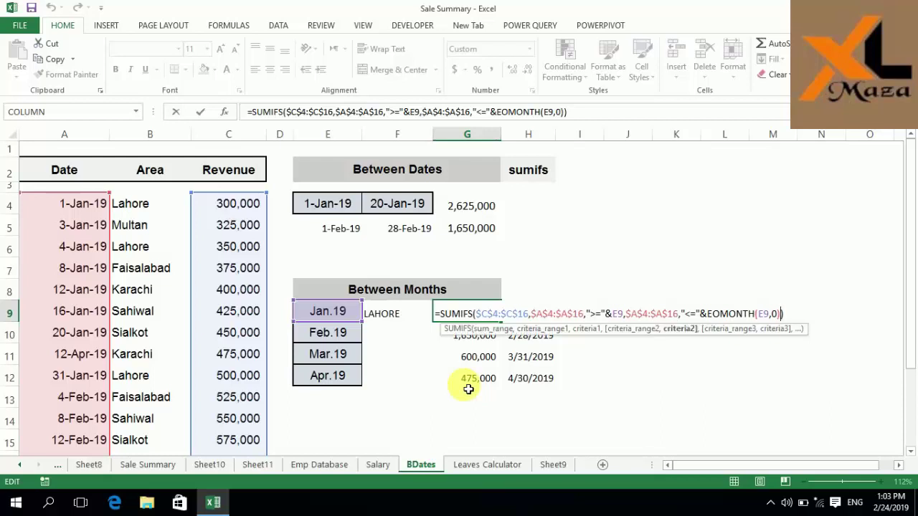
{"action": "type", "text": ","}
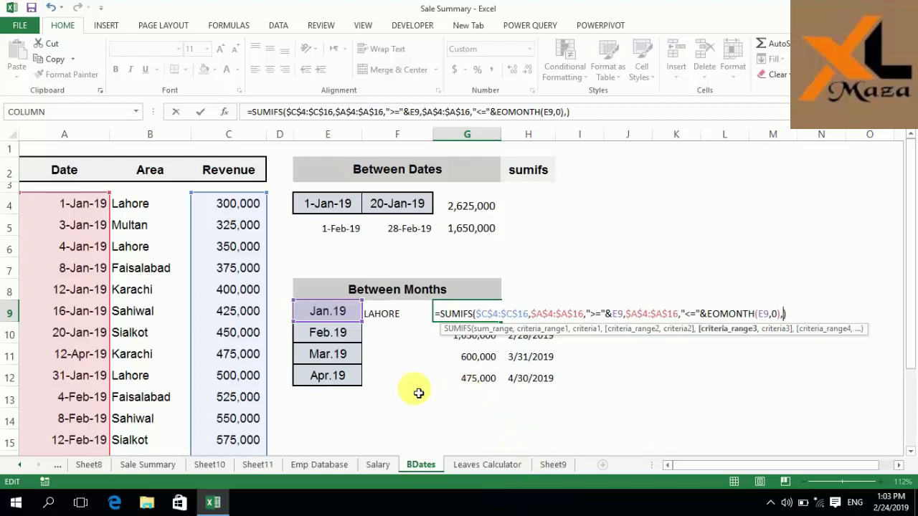
{"action": "left_click", "coordinate": [137, 206]}
{"action": "key", "text": "ctrl+shift+Down"}
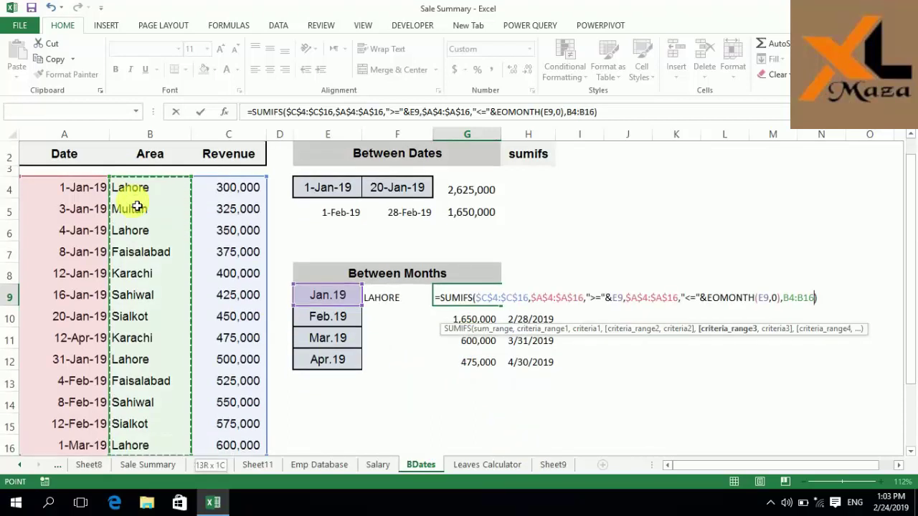
{"action": "type", "text": ","}
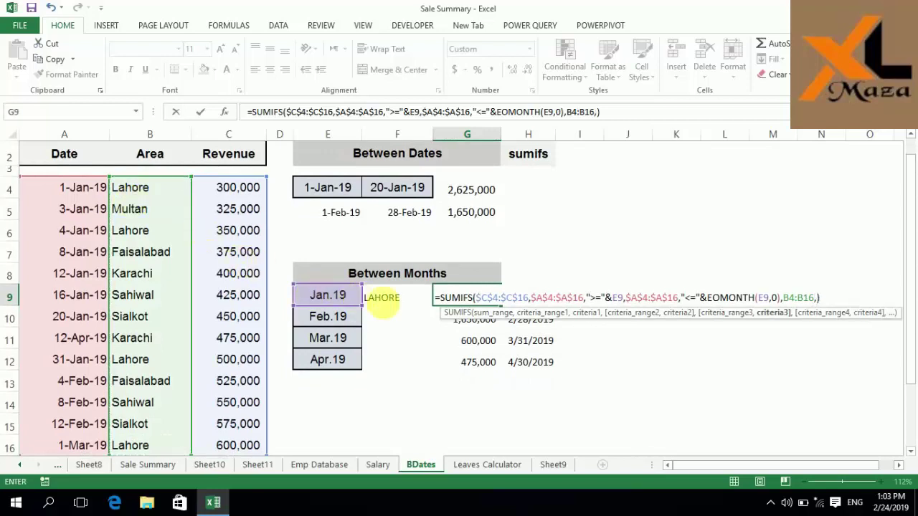
{"action": "left_click", "coordinate": [387, 307]}
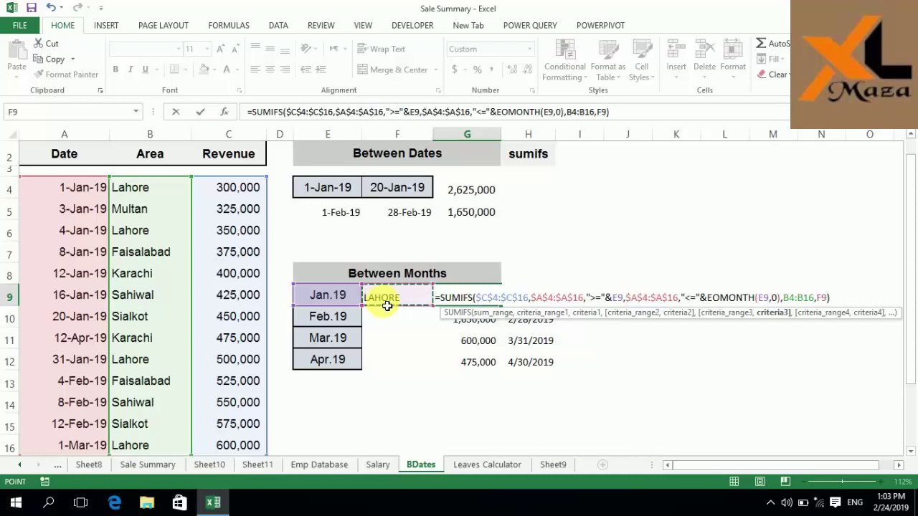
{"action": "key", "text": "Return"}
{"action": "key", "text": "Up"}
{"action": "key", "text": "Up"}
{"action": "key", "text": "Up"}
{"action": "key", "text": "Up"}
{"action": "key", "text": "Up"}
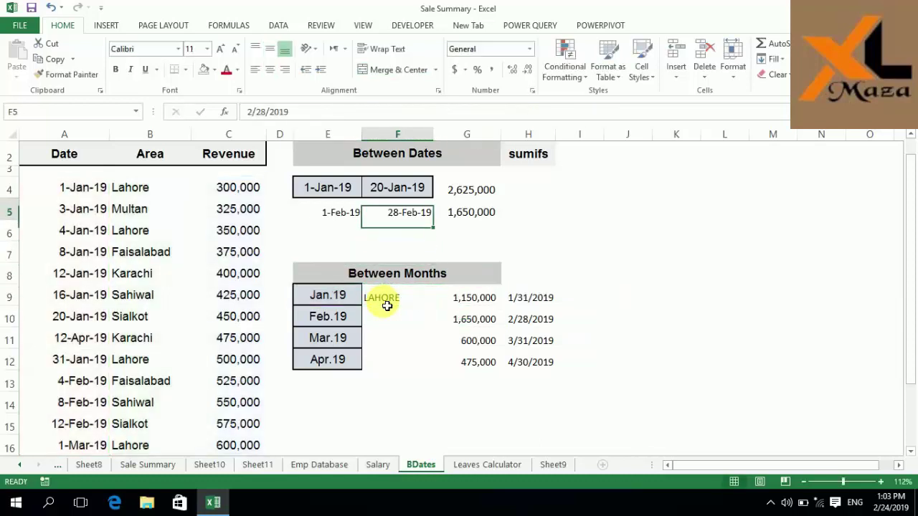
{"action": "key", "text": "Down"}
{"action": "key", "text": "Down"}
{"action": "key", "text": "Down"}
{"action": "key", "text": "Down"}
{"action": "key", "text": "Up"}
{"action": "key", "text": "Up"}
{"action": "key", "text": "Up"}
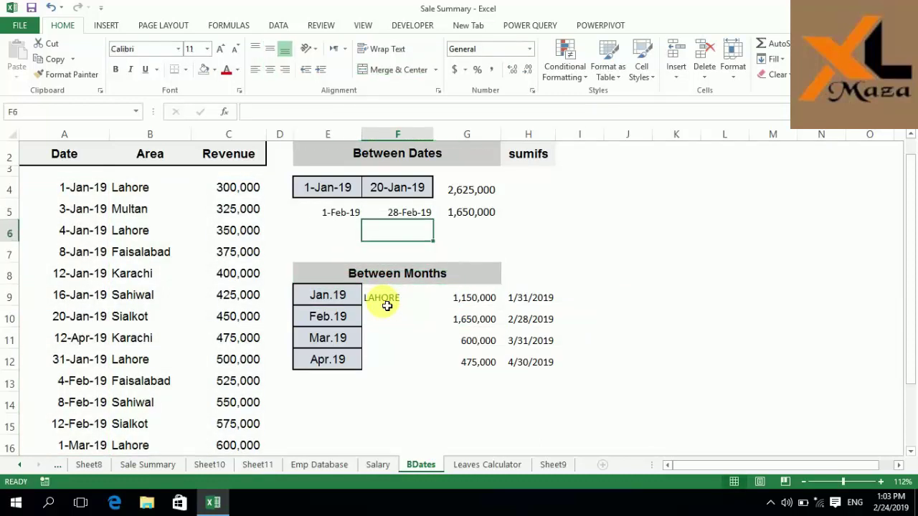
Select the January Lahore revenues in C4, C6 and C12 together to check their sum against G9
{"action": "key", "text": "Up"}
{"action": "key", "text": "Up"}
{"action": "key", "text": "Up"}
{"action": "key", "text": "Left"}
{"action": "key", "text": "Left"}
{"action": "key", "text": "Left"}
{"action": "key", "text": "Down"}
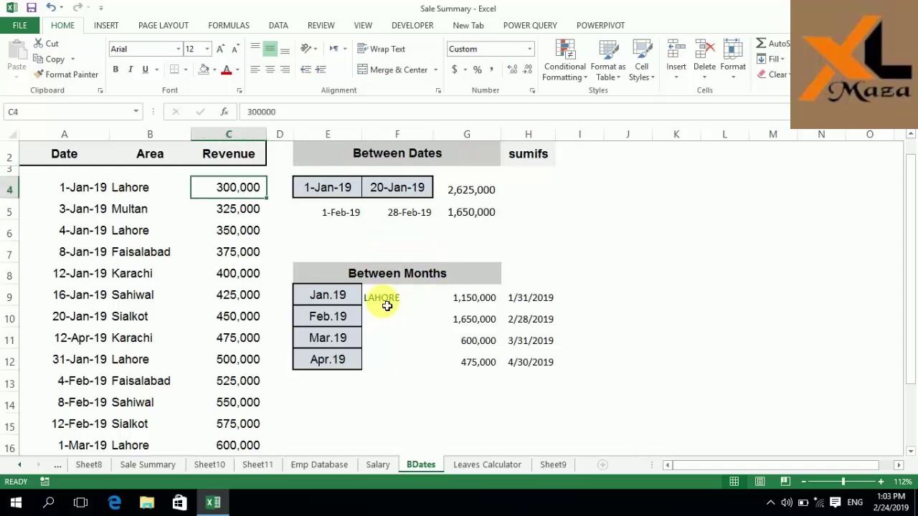
{"action": "key", "text": "Up"}
{"action": "key", "text": "Up"}
{"action": "key", "text": "Down"}
{"action": "key", "text": "Down"}
{"action": "key", "text": "Down"}
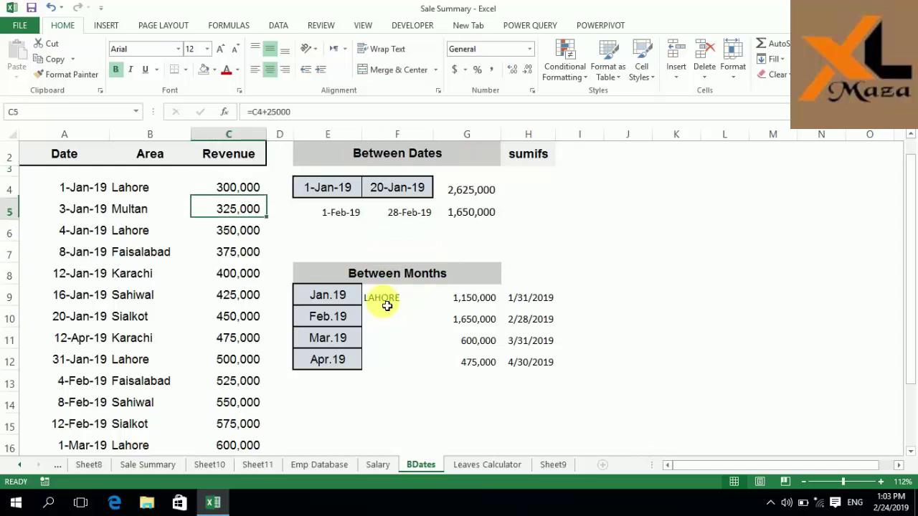
{"action": "key", "text": "Up"}
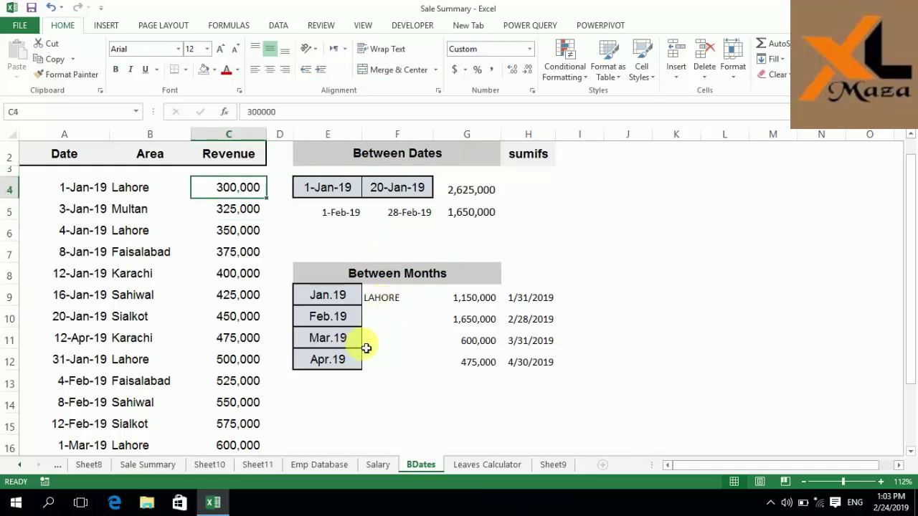
{"action": "left_click", "coordinate": [254, 234], "text": "ctrl"}
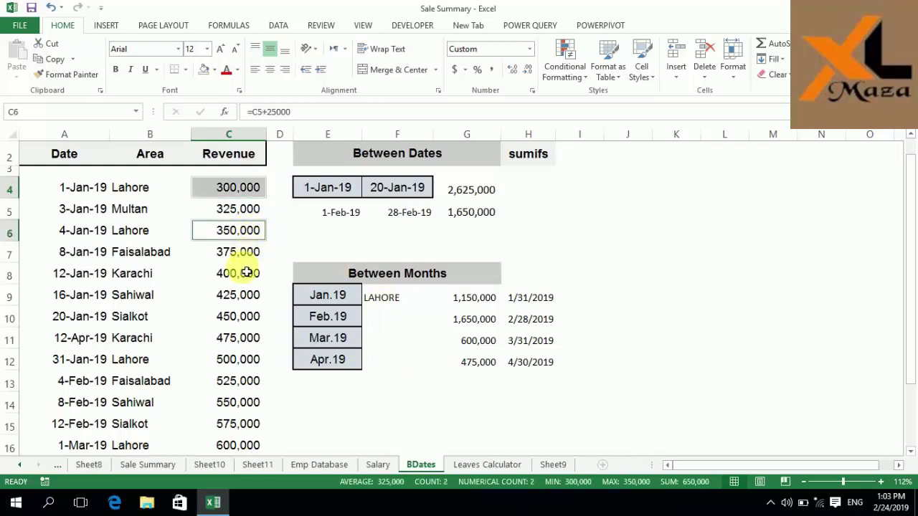
{"action": "left_click", "coordinate": [242, 367], "text": "ctrl"}
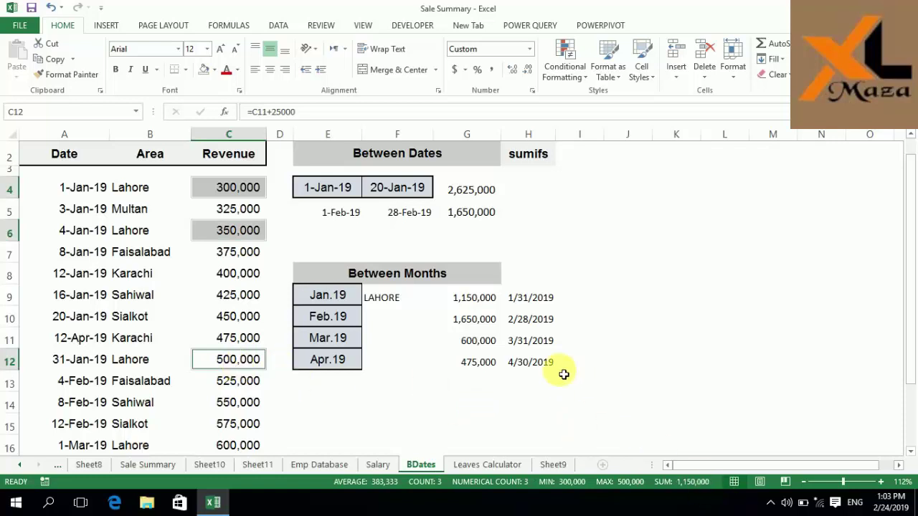
Make the Area range in the G9 formula absolute as $B$4:$B$16
{"action": "left_click", "coordinate": [490, 302]}
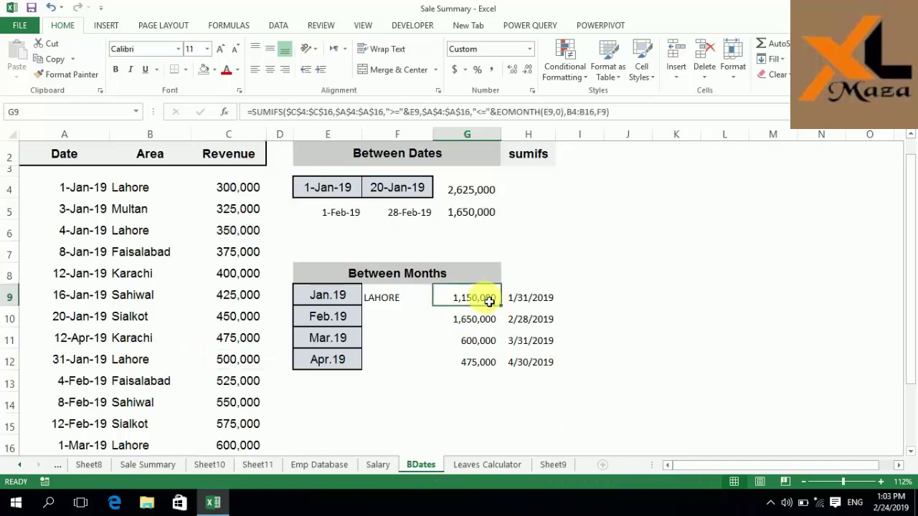
{"action": "double_click", "coordinate": [490, 301]}
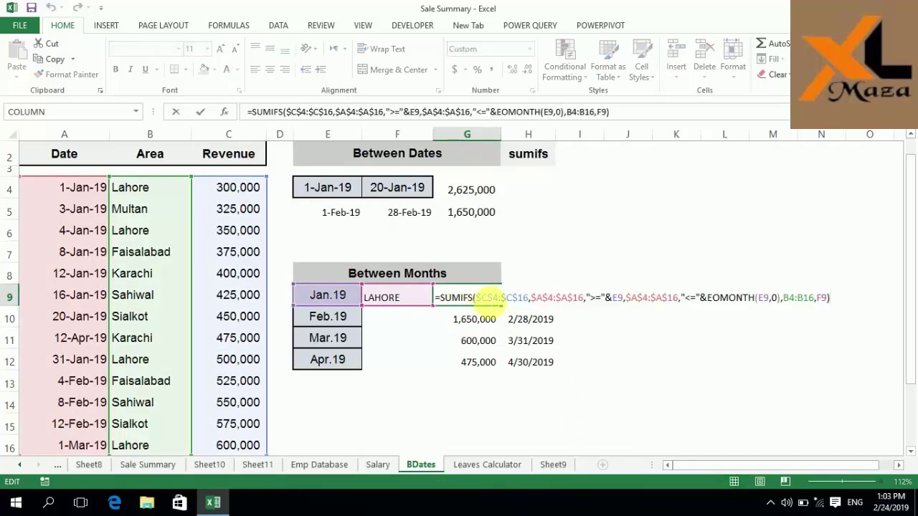
{"action": "key", "text": "Left"}
{"action": "key", "text": "Left"}
{"action": "key", "text": "Left"}
{"action": "key", "text": "Left"}
{"action": "key", "text": "Left"}
{"action": "key", "text": "Left"}
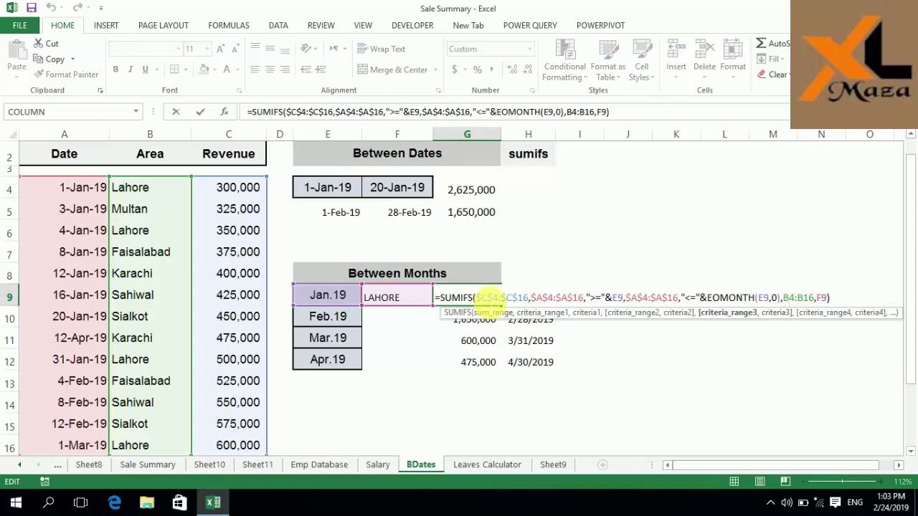
{"action": "key", "text": "F4"}
{"action": "key", "text": "Right"}
{"action": "key", "text": "Right"}
{"action": "key", "text": "Right"}
{"action": "key", "text": "F4"}
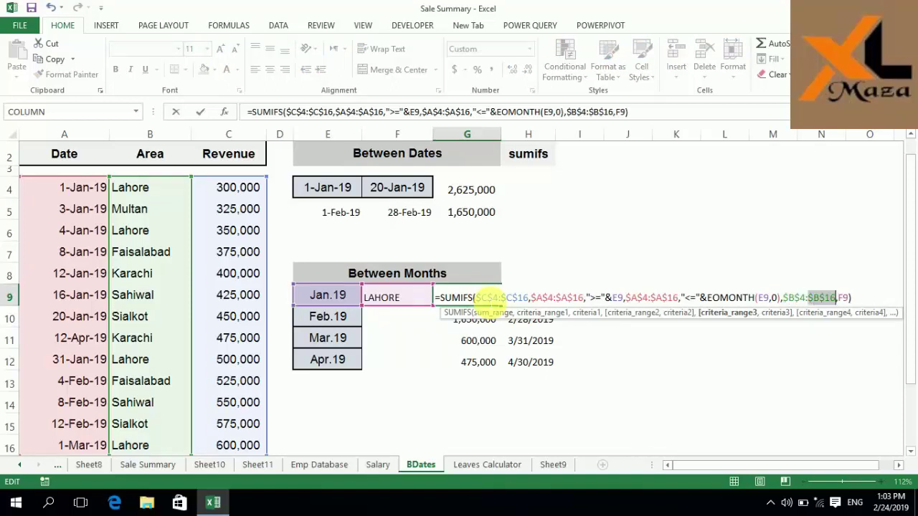
{"action": "key", "text": "Return"}
Fill the area-based SUMIFS formula from G9 down through the April row, G12
{"action": "key", "text": "Up"}
{"action": "key", "text": "shift+Down"}
{"action": "key", "text": "shift+Down"}
{"action": "key", "text": "shift+Down"}
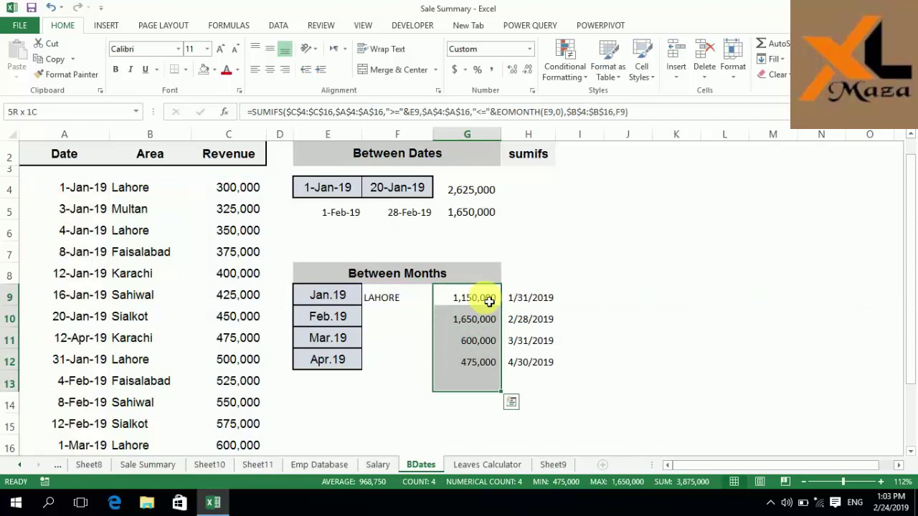
{"action": "key", "text": "ctrl+d"}
{"action": "key", "text": "Down"}
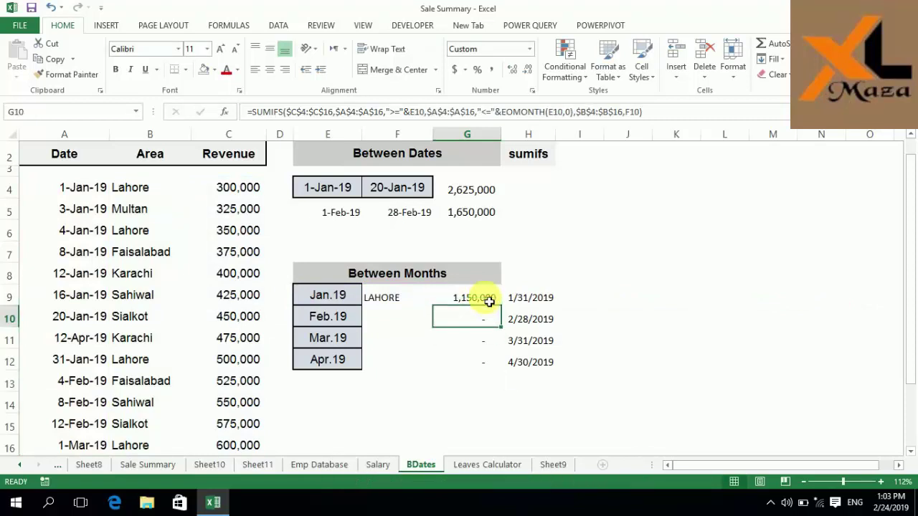
{"action": "key", "text": "Up"}
{"action": "key", "text": "Down"}
{"action": "key", "text": "Left"}
{"action": "key", "text": "Up"}
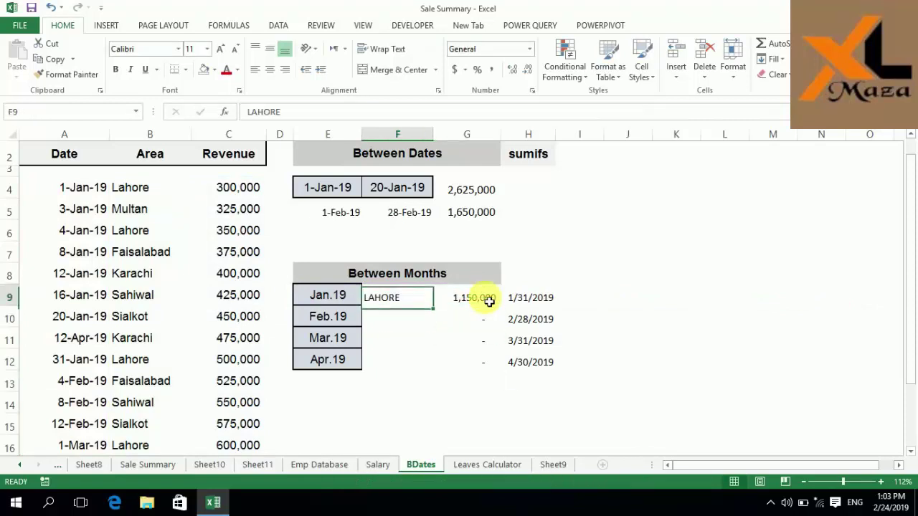
{"action": "key", "text": "Right"}
{"action": "key", "text": "Down"}
{"action": "key", "text": "Up"}
{"action": "key", "text": "Left"}
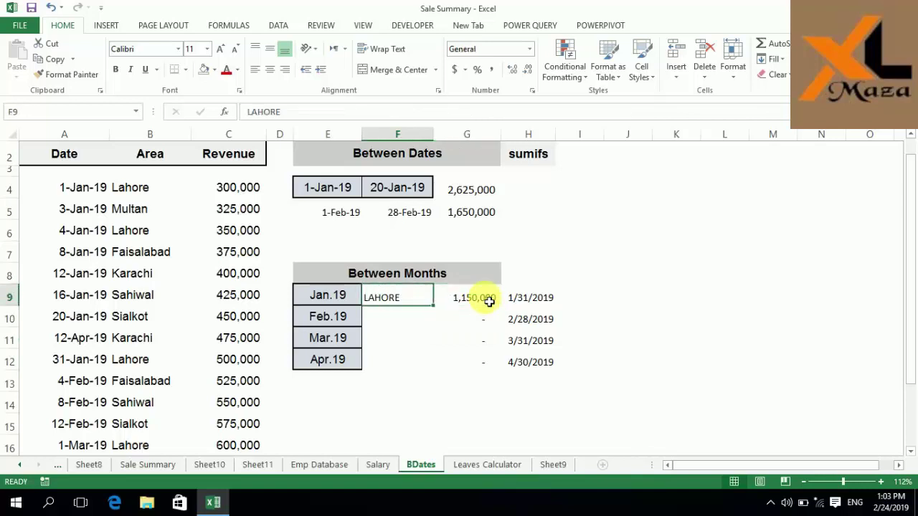
Enter MULTAN as the area criterion for Feb.19 in F10
{"action": "key", "text": "Right"}
{"action": "key", "text": "Down"}
{"action": "key", "text": "Left"}
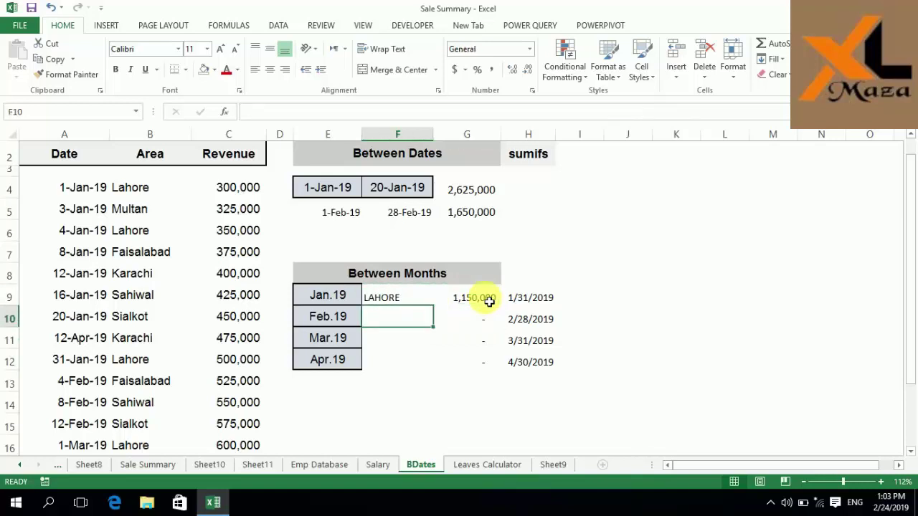
{"action": "key", "text": "Right"}
{"action": "key", "text": "Left"}
{"action": "key", "text": "Right"}
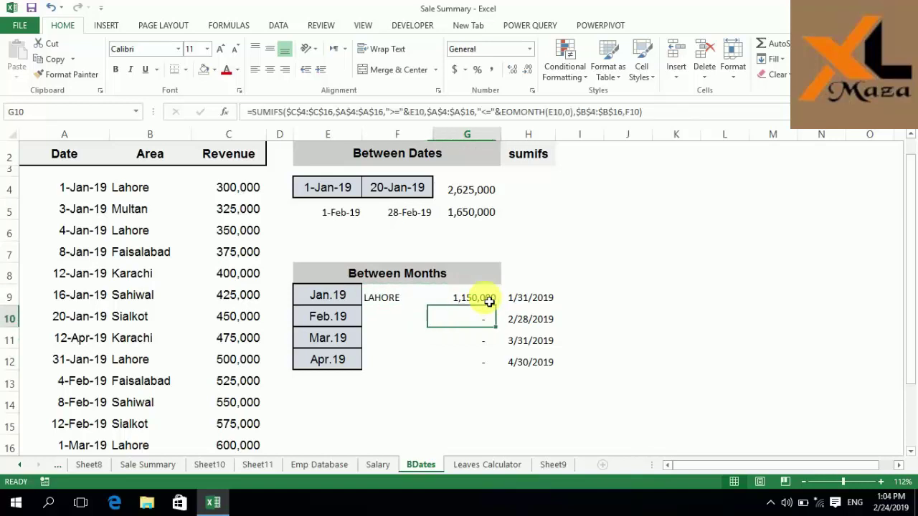
{"action": "key", "text": "Left"}
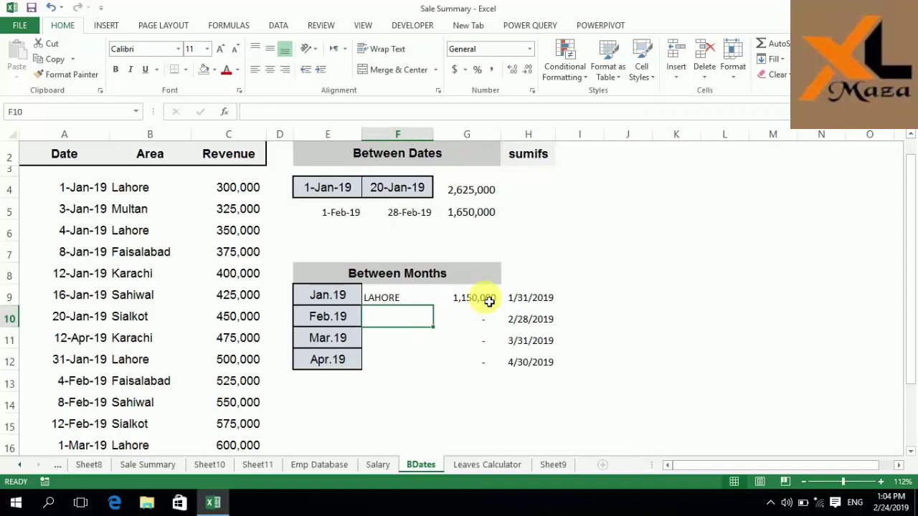
{"action": "type", "text": "MULTAN"}
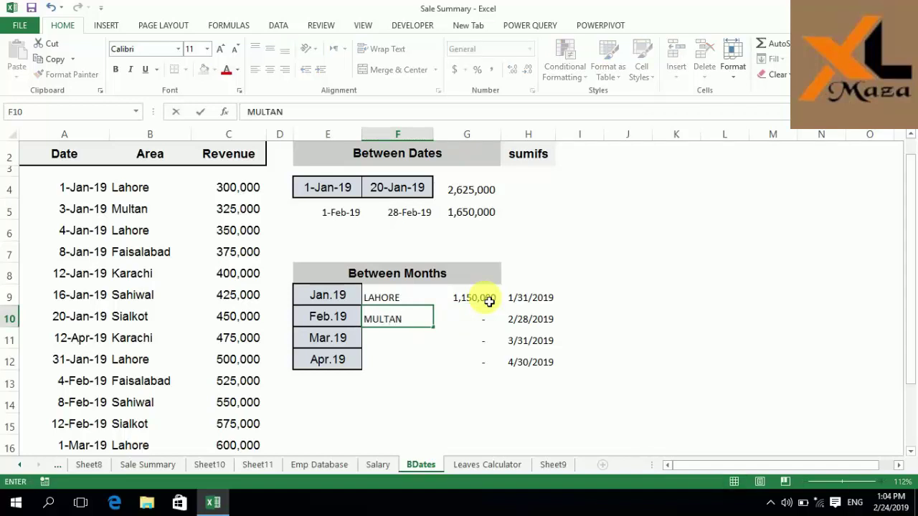
{"action": "key", "text": "Right"}
{"action": "key", "text": "Left"}
{"action": "key", "text": "Right"}
{"action": "scroll", "coordinate": [310, 452], "scroll_direction": "down", "scroll_amount": 1, "text": "ctrl"}
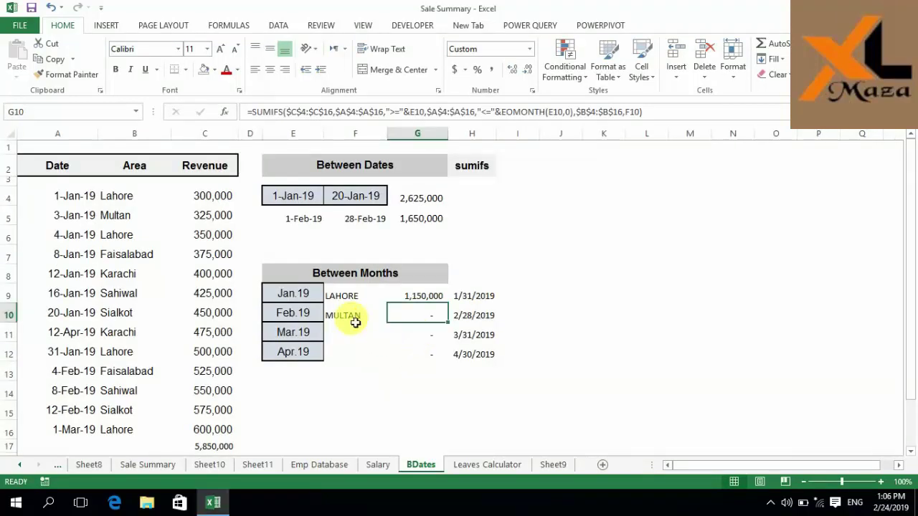
Check the February rows in the Date and Area columns against the Feb.19 MULTAN criterion
{"action": "key", "text": "Left"}
{"action": "key", "text": "Left"}
{"action": "key", "text": "Right"}
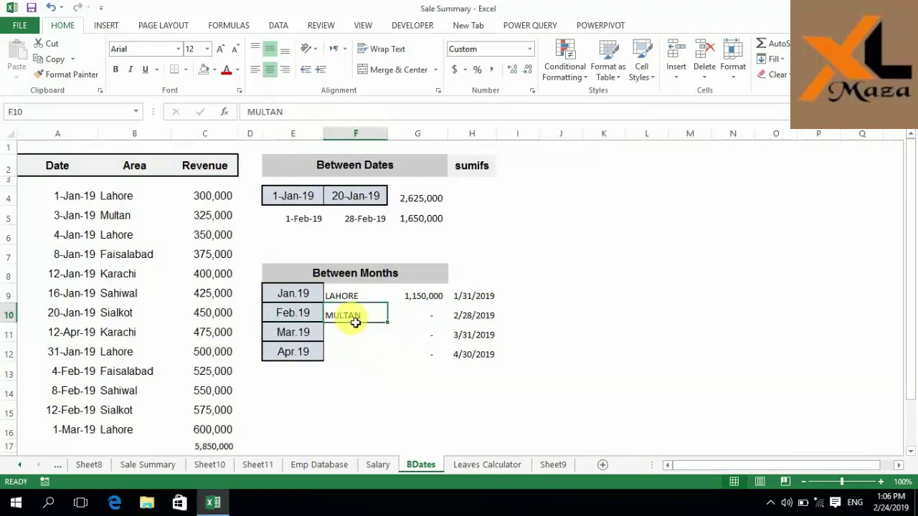
{"action": "key", "text": "Left"}
{"action": "key", "text": "Right"}
{"action": "key", "text": "Right"}
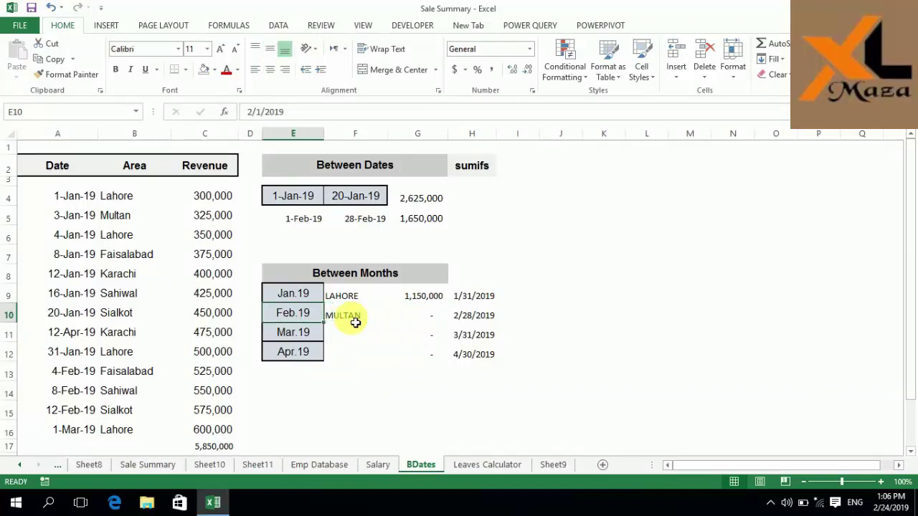
{"action": "key", "text": "Left"}
{"action": "key", "text": "Left"}
{"action": "key", "text": "Left"}
{"action": "key", "text": "Left"}
{"action": "key", "text": "Left"}
{"action": "key", "text": "Left"}
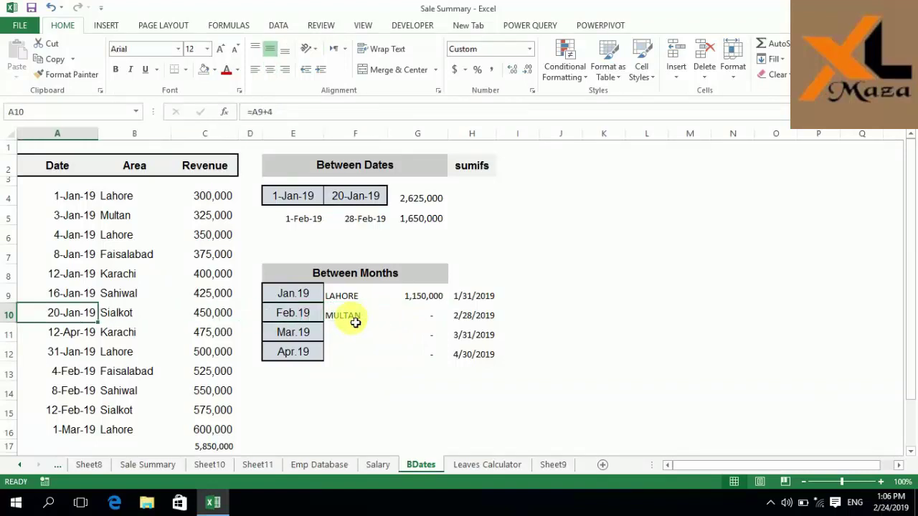
{"action": "key", "text": "Down"}
{"action": "key", "text": "Down"}
{"action": "key", "text": "Down"}
{"action": "key", "text": "Down"}
{"action": "key", "text": "Right"}
{"action": "key", "text": "Down"}
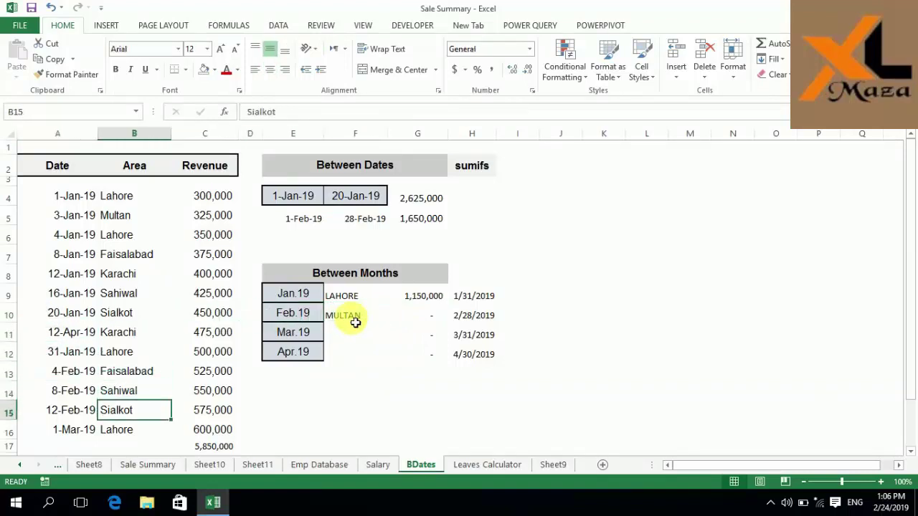
{"action": "key", "text": "Right"}
{"action": "key", "text": "Up"}
{"action": "key", "text": "Up"}
{"action": "key", "text": "Up"}
{"action": "key", "text": "Up"}
{"action": "key", "text": "Up"}
{"action": "key", "text": "Right"}
{"action": "key", "text": "Right"}
{"action": "key", "text": "Right"}
{"action": "key", "text": "Up"}
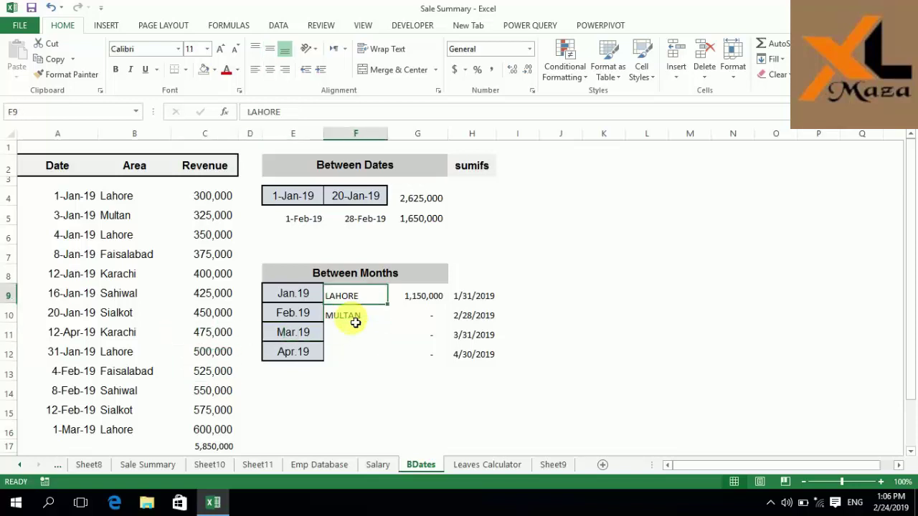
Change the area of the 12-Feb-19 sale in B15 to Multan
{"action": "key", "text": "Down"}
{"action": "key", "text": "Down"}
{"action": "key", "text": "Left"}
{"action": "key", "text": "Left"}
{"action": "key", "text": "Left"}
{"action": "key", "text": "Down"}
{"action": "key", "text": "Down"}
{"action": "key", "text": "Left"}
{"action": "key", "text": "Left"}
{"action": "key", "text": "Down"}
{"action": "key", "text": "Down"}
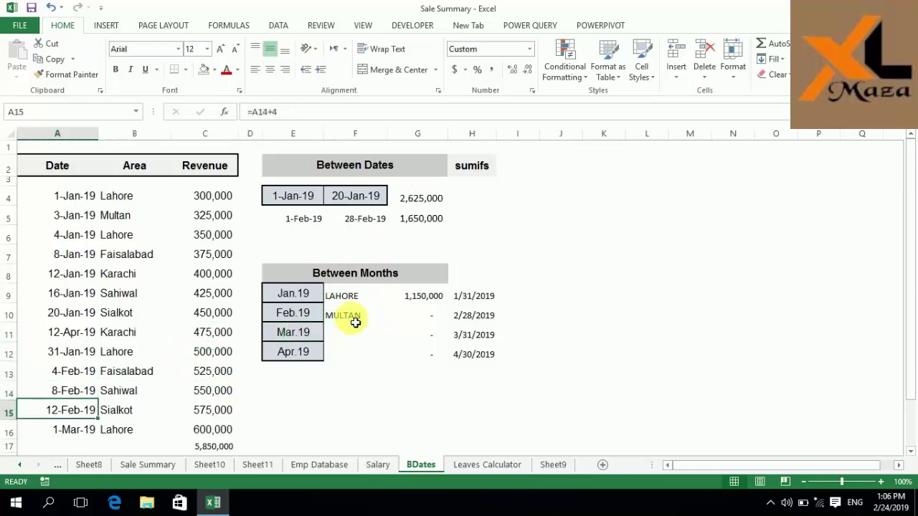
{"action": "key", "text": "Right"}
{"action": "type", "text": "MU"}
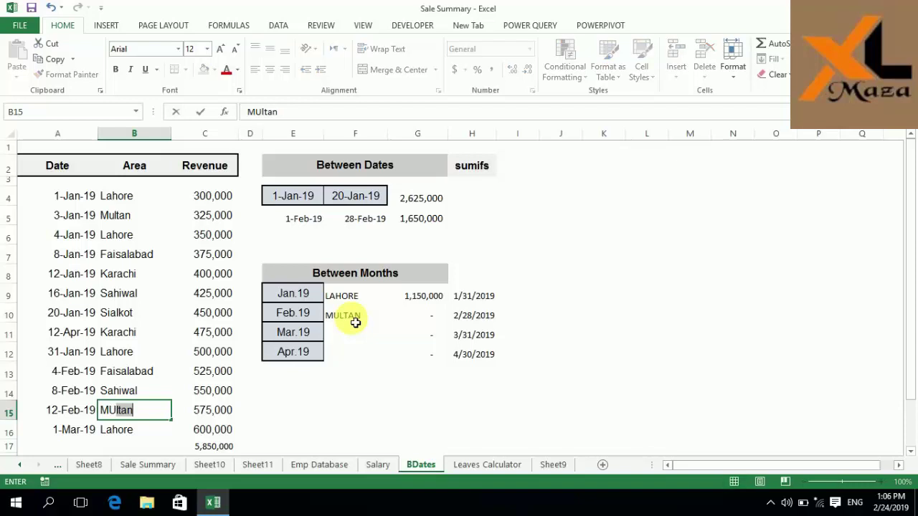
{"action": "key", "text": "Right"}
Change the Jan.19 area criterion in F9 to KARACHI
{"action": "key", "text": "Up"}
{"action": "key", "text": "Up"}
{"action": "key", "text": "Up"}
{"action": "key", "text": "Up"}
{"action": "key", "text": "Right"}
{"action": "key", "text": "Right"}
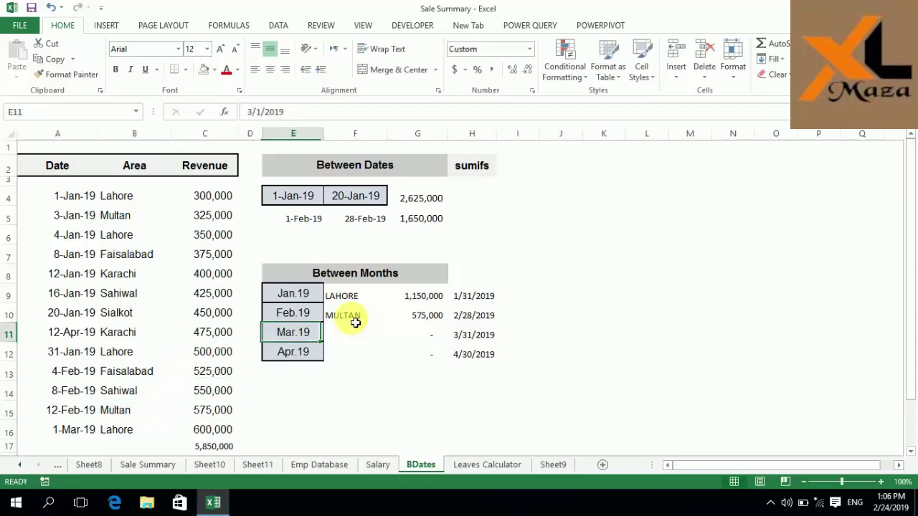
{"action": "key", "text": "Right"}
{"action": "key", "text": "Up"}
{"action": "key", "text": "Up"}
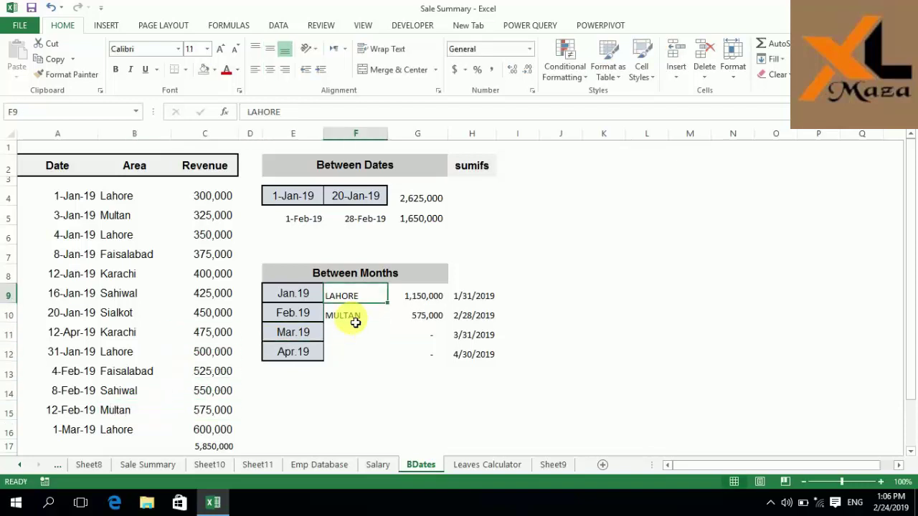
{"action": "type", "text": "KARACHI"}
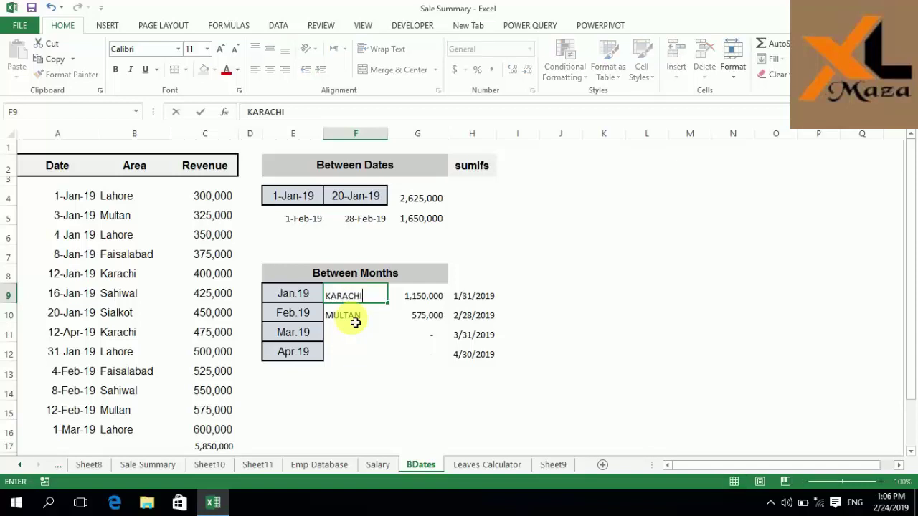
{"action": "key", "text": "Right"}
Compare the Karachi rows in the sales table, C8 and C11, with the Jan.19 result in G9
{"action": "key", "text": "Left"}
{"action": "key", "text": "Left"}
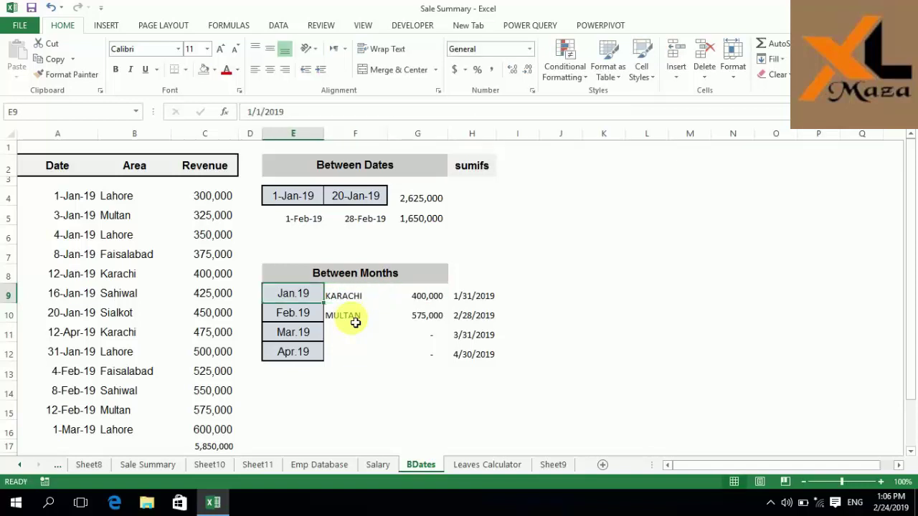
{"action": "key", "text": "Left"}
{"action": "key", "text": "Left"}
{"action": "key", "text": "Down"}
{"action": "key", "text": "Down"}
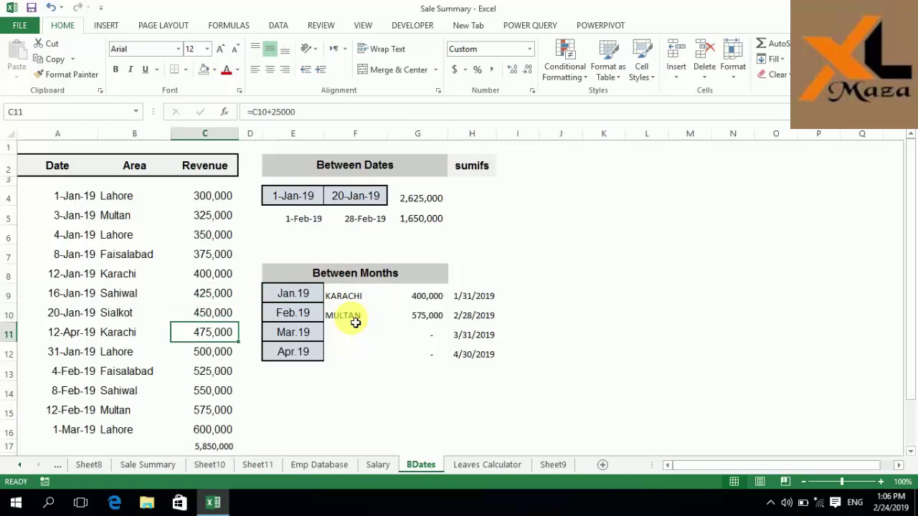
{"action": "key", "text": "Left"}
{"action": "key", "text": "Right"}
{"action": "key", "text": "Up"}
{"action": "key", "text": "Up"}
{"action": "key", "text": "Up"}
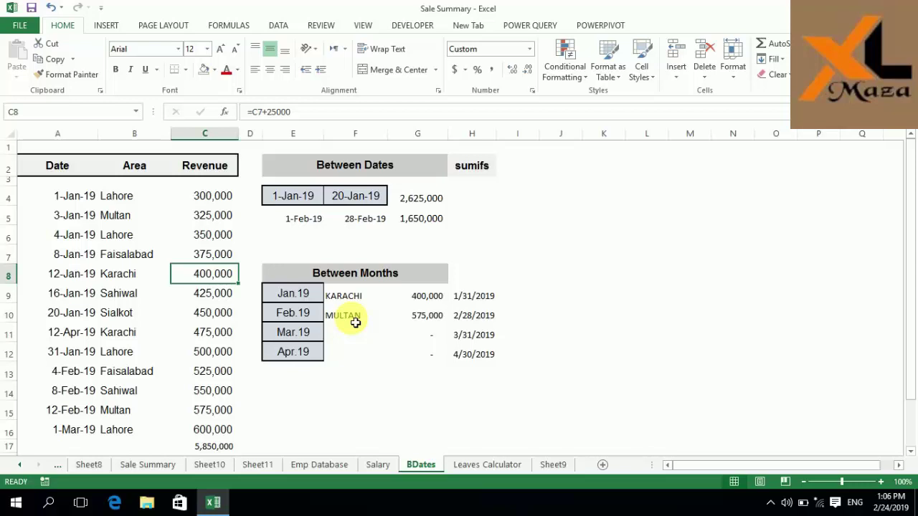
Review the area-based SUMIFS formulas and results for January through March in G9 to G11
{"action": "key", "text": "Right"}
{"action": "key", "text": "Right"}
{"action": "key", "text": "Right"}
{"action": "key", "text": "Down"}
{"action": "key", "text": "Down"}
{"action": "key", "text": "Down"}
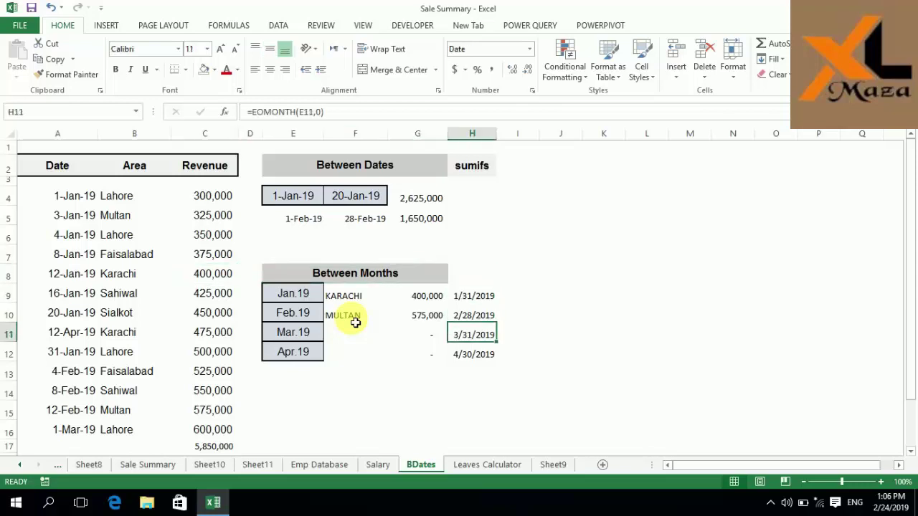
{"action": "key", "text": "Up"}
{"action": "key", "text": "Up"}
{"action": "key", "text": "Left"}
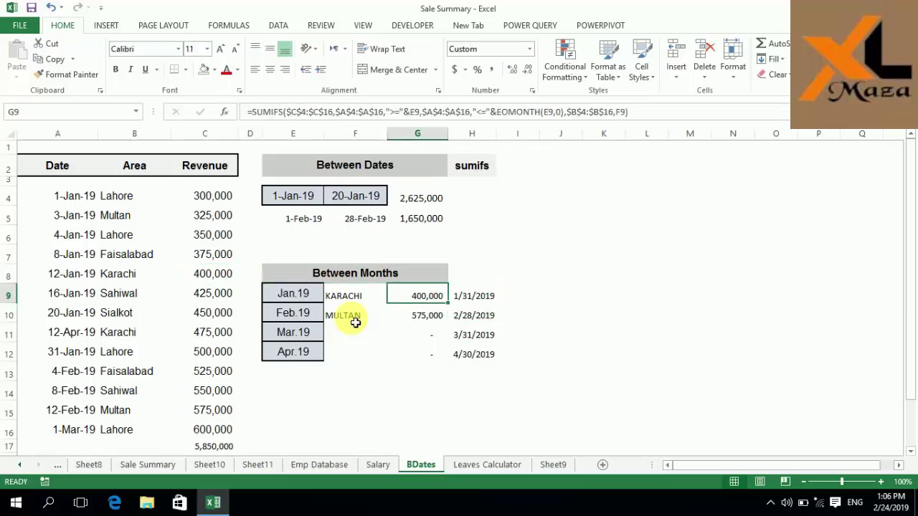
{"action": "key", "text": "Down"}
{"action": "key", "text": "Down"}
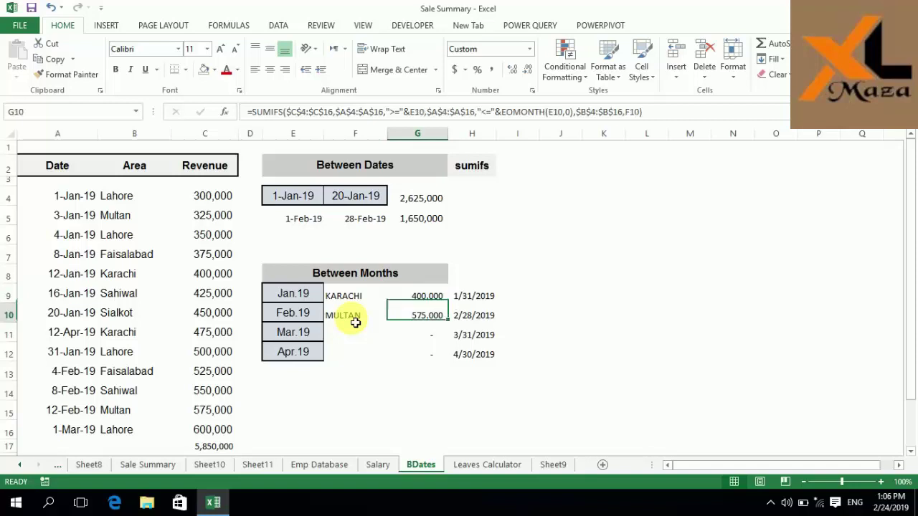
{"action": "key", "text": "Up"}
{"action": "key", "text": "Up"}
{"action": "key", "text": "Up"}
{"action": "key", "text": "Down"}
{"action": "key", "text": "Down"}
{"action": "key", "text": "Down"}
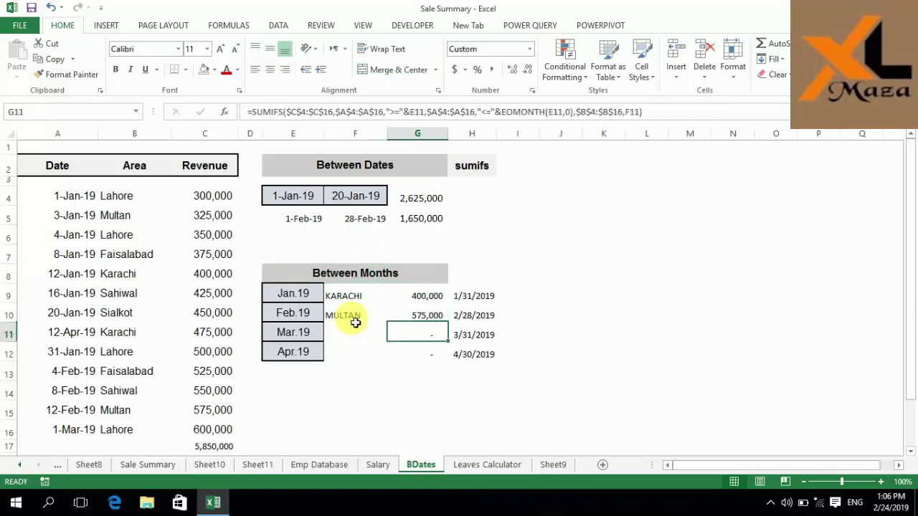
{"action": "key", "text": "Up"}
{"action": "key", "text": "Up"}
{"action": "key", "text": "Down"}
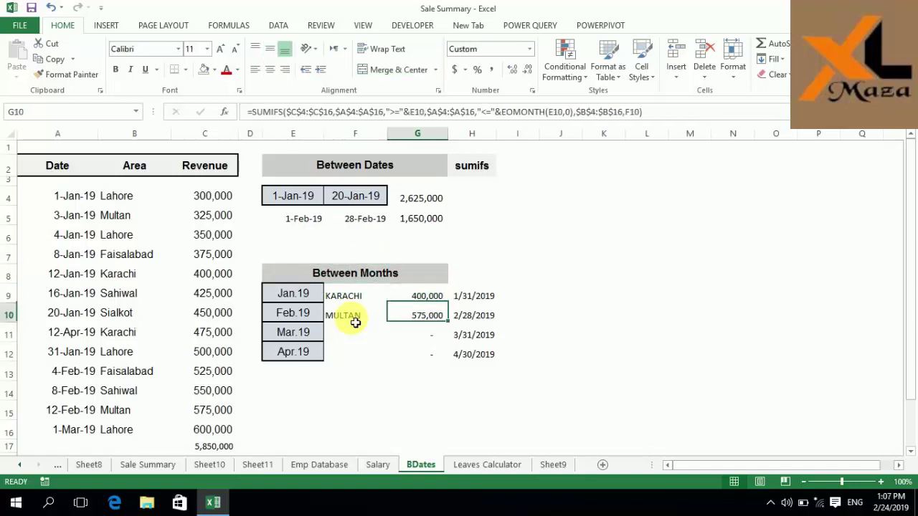
{"action": "key", "text": "Down"}
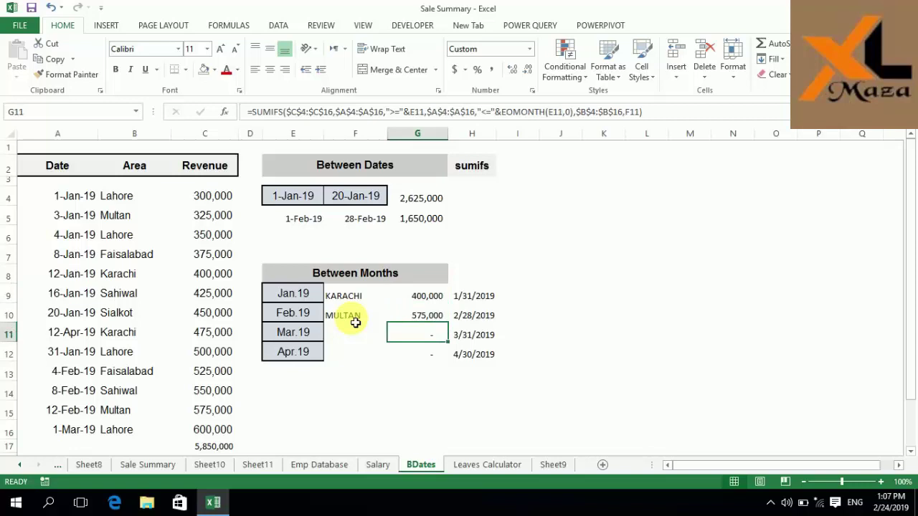
{"action": "key", "text": "Up"}
{"action": "key", "text": "Up"}
{"action": "key", "text": "Down"}
{"action": "key", "text": "Down"}
{"action": "key", "text": "Up"}
{"action": "key", "text": "Up"}
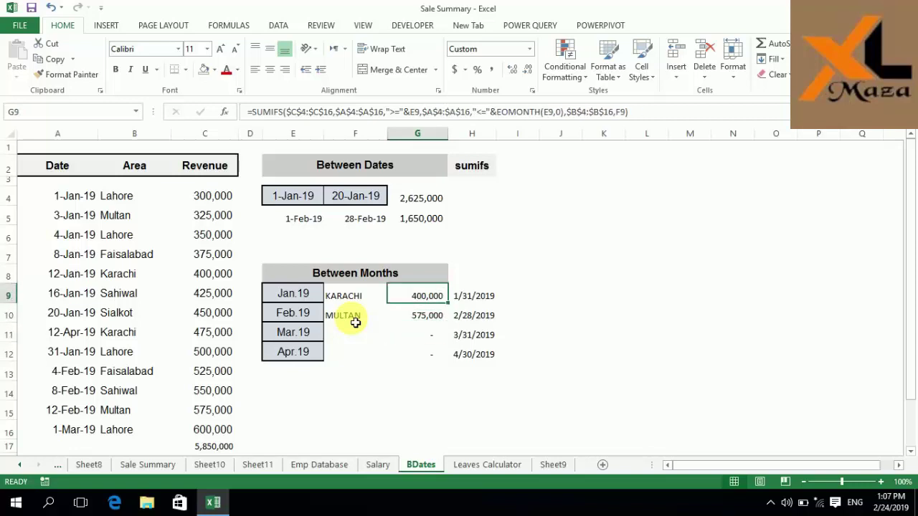